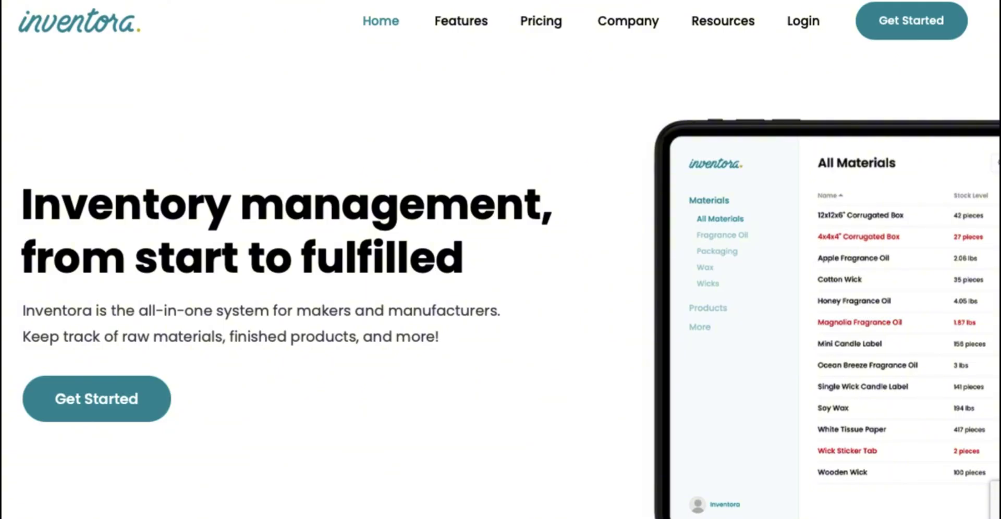
# Step: Open the pricing plans, review their features, and get started with the free Hobby plan
pyautogui.click(916, 27)
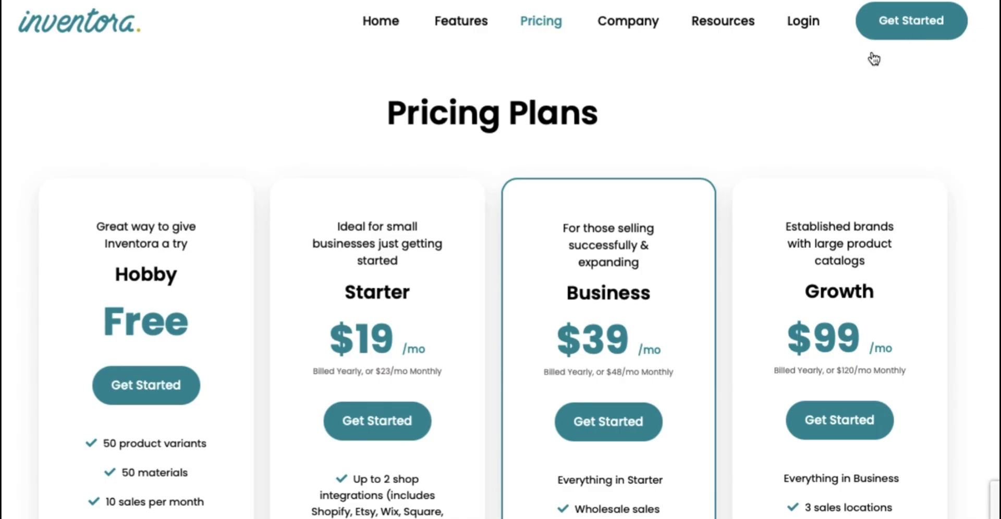
pyautogui.scroll(-2, 781, 152)
pyautogui.scroll(-3, 780, 146)
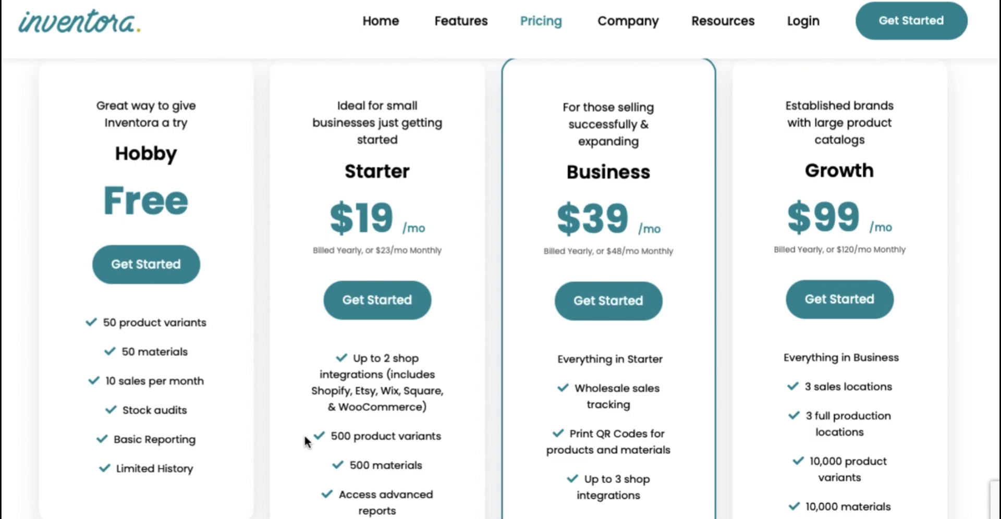
pyautogui.scroll(-2, 310, 444)
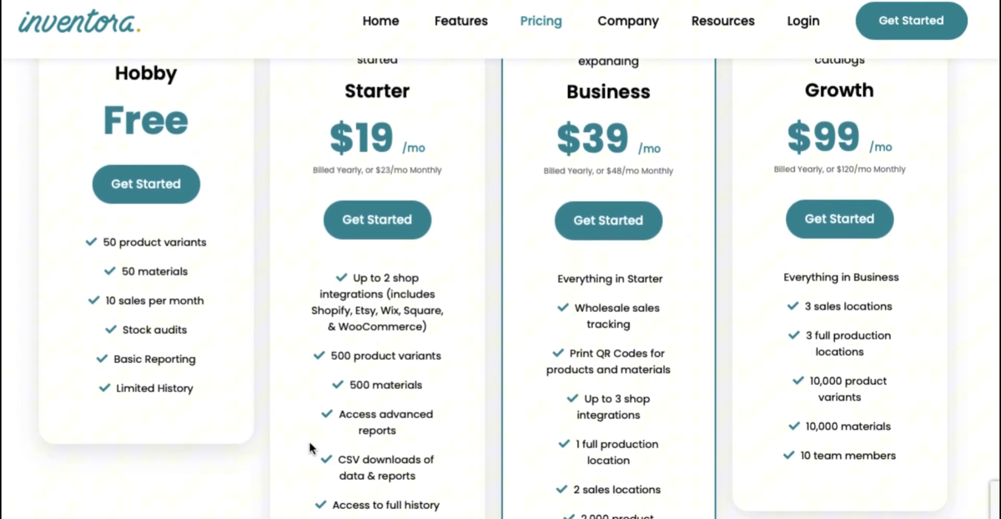
pyautogui.scroll(2, 309, 440)
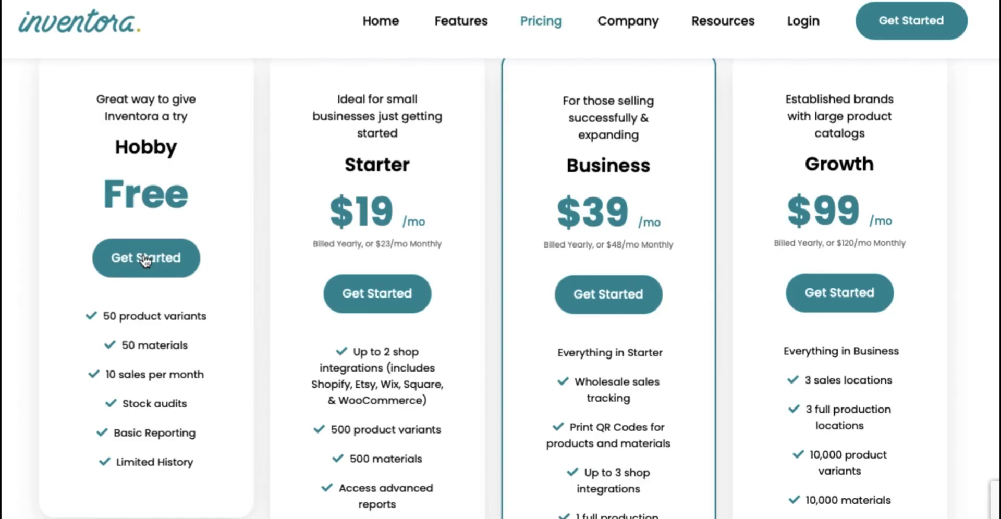
pyautogui.click(146, 259)
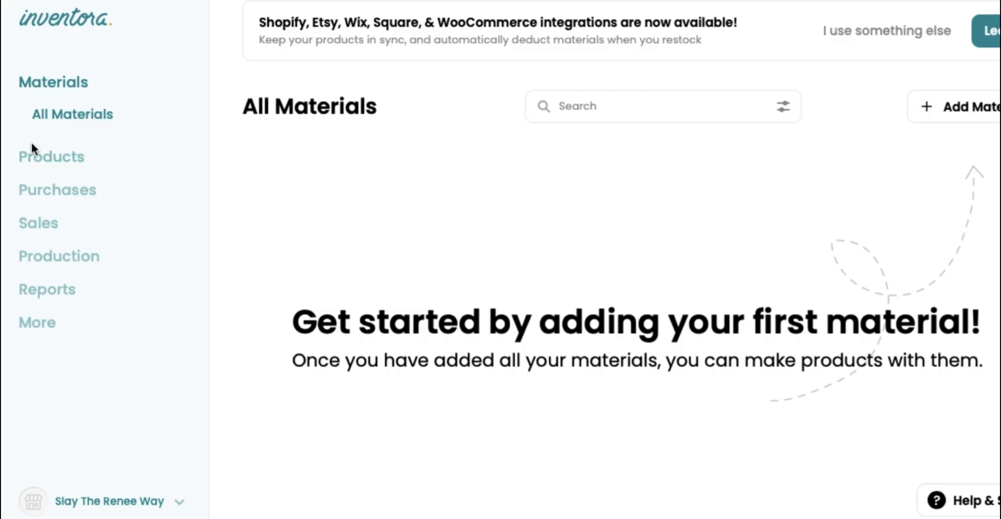
# Step: Look through the Products, Purchases, Sales, Production and Reports sections of the account
pyautogui.click(30, 158)
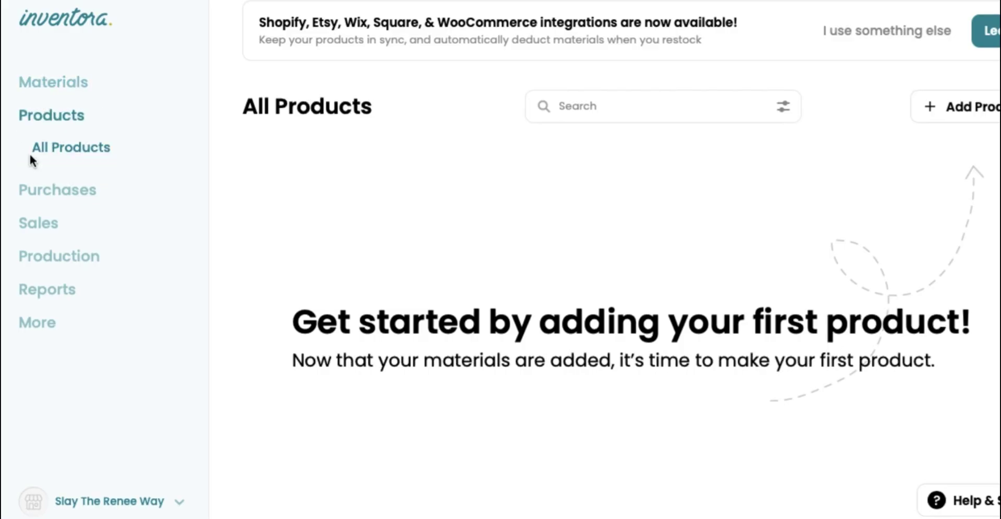
pyautogui.click(40, 195)
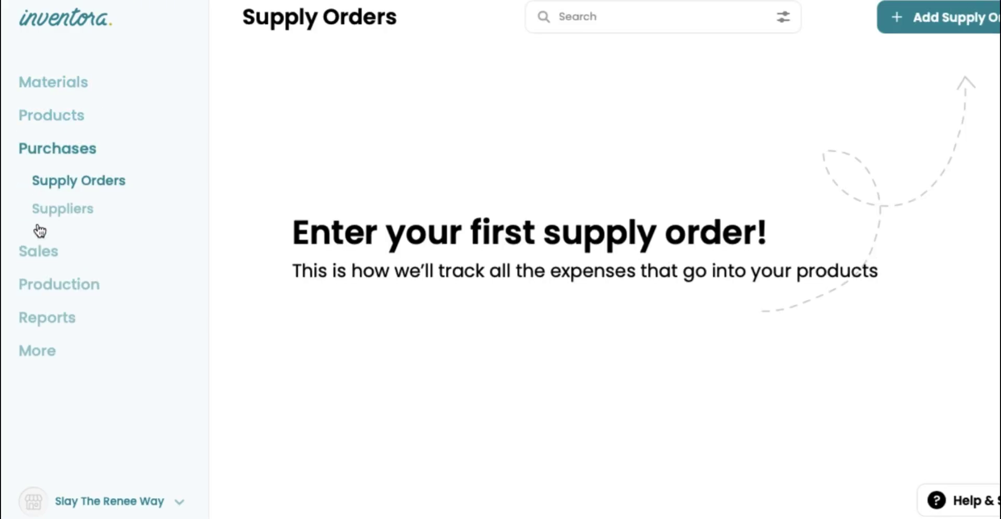
pyautogui.click(35, 251)
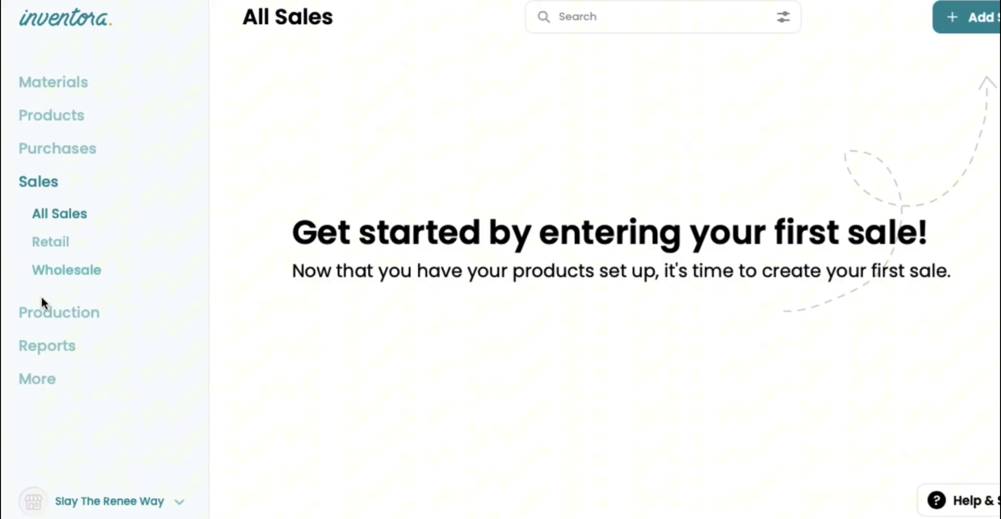
pyautogui.click(49, 312)
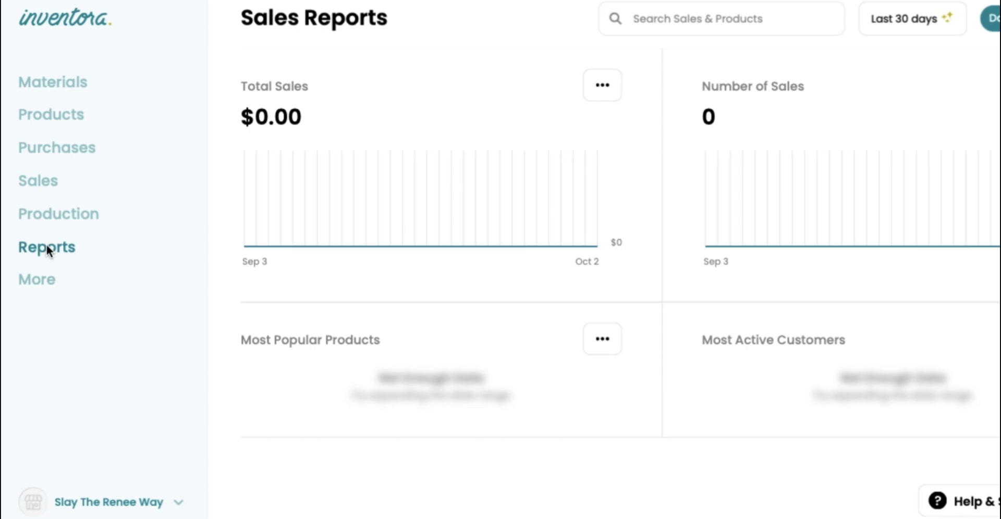
# Step: Start a new material named Shea Butter with the material type Sourced from Supplier
pyautogui.click(58, 83)
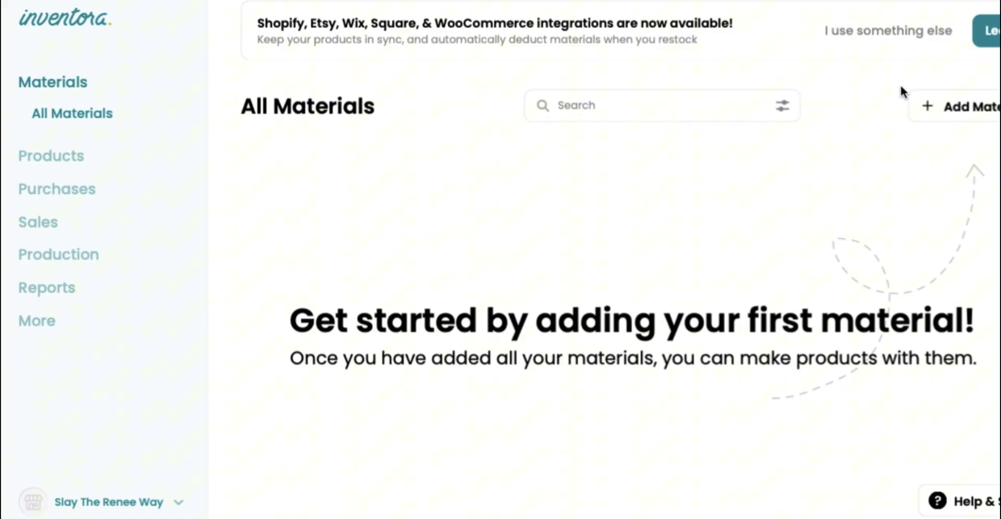
pyautogui.click(948, 106)
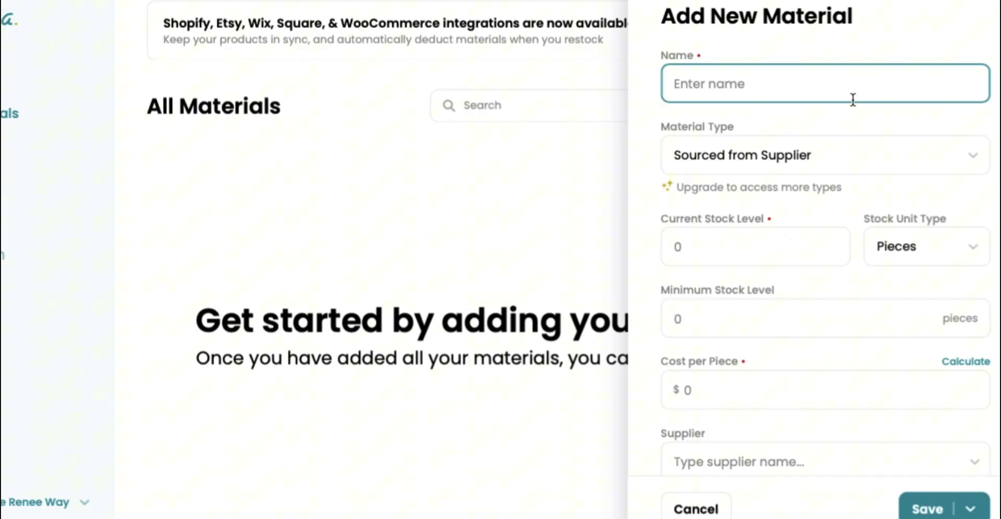
pyautogui.write('Shea Butter')
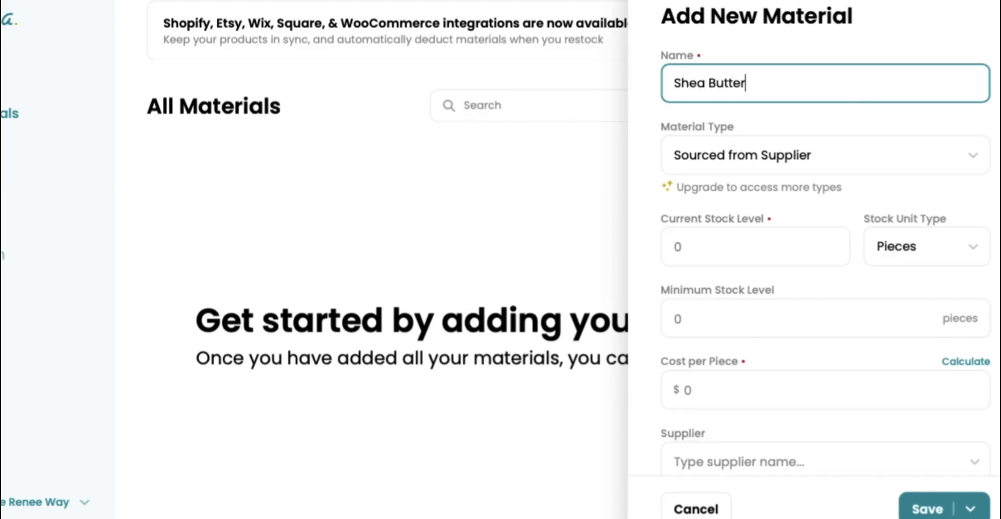
pyautogui.click(832, 157)
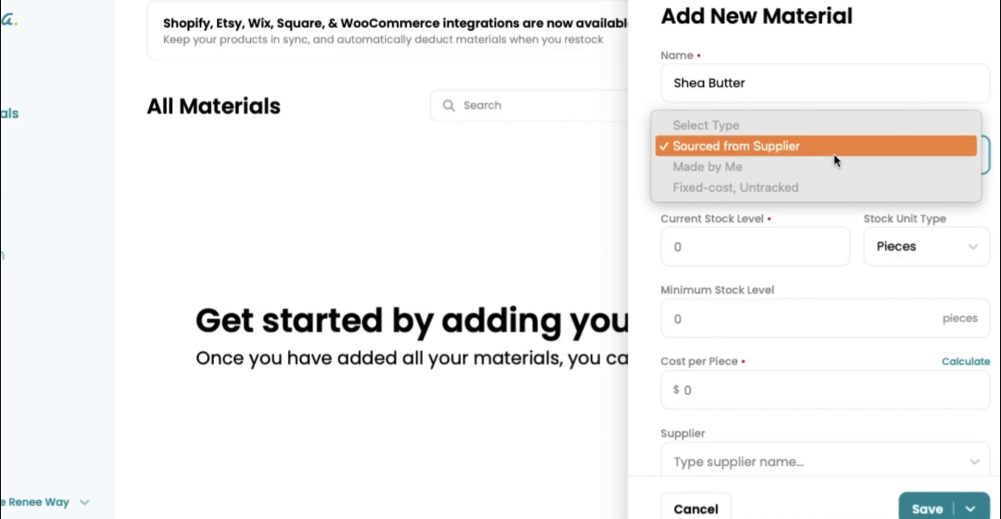
pyautogui.click(835, 155)
pyautogui.click(836, 157)
pyautogui.click(771, 146)
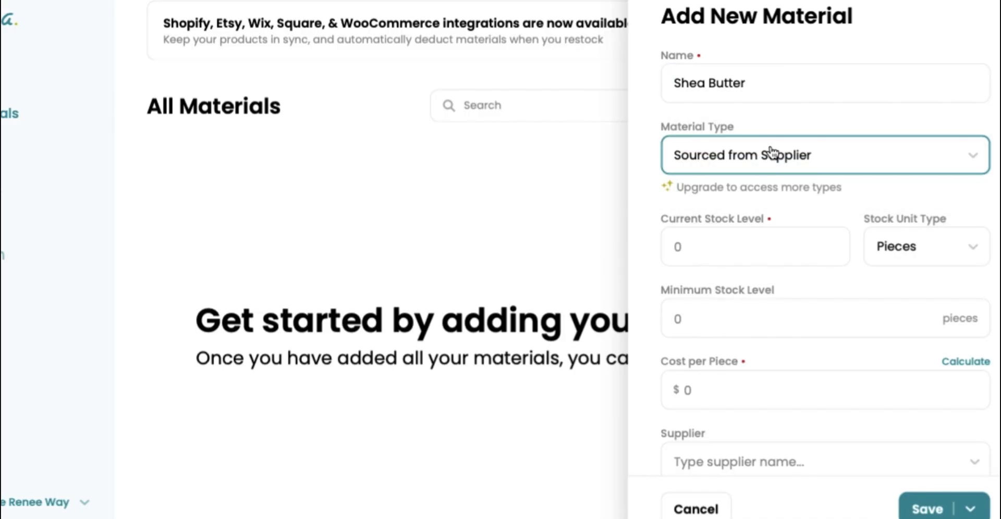
# Step: Set the Shea Butter's current stock level to 50 with Pounds as the stock unit type
pyautogui.click(712, 252)
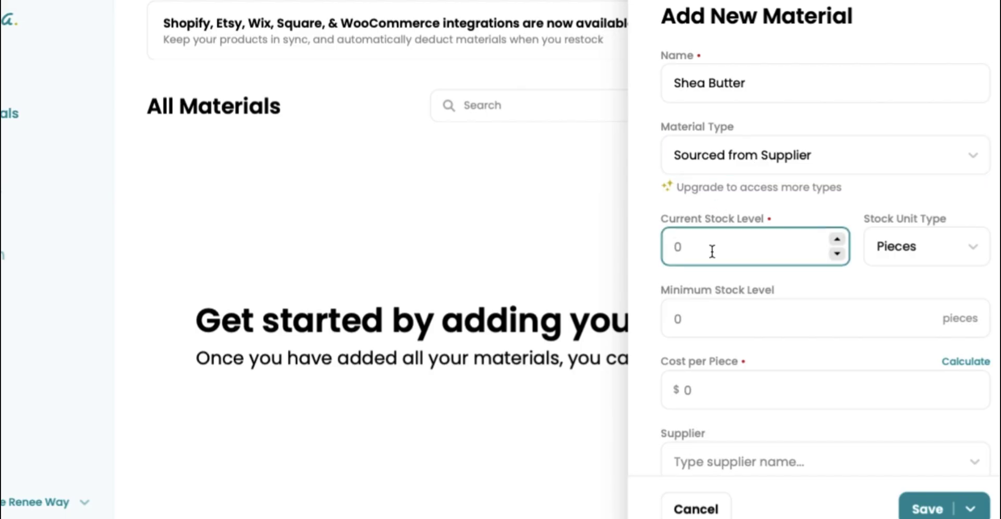
pyautogui.write('50')
pyautogui.click(981, 246)
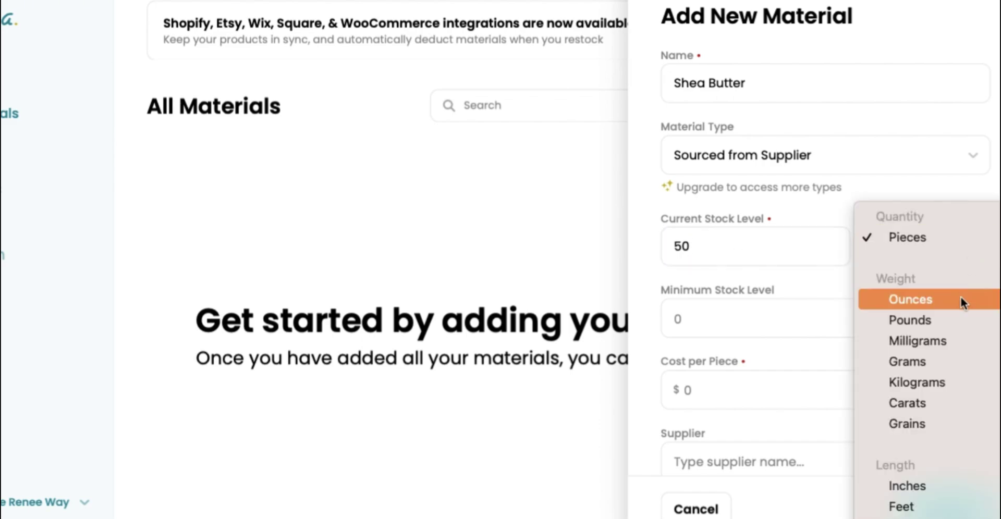
pyautogui.click(925, 321)
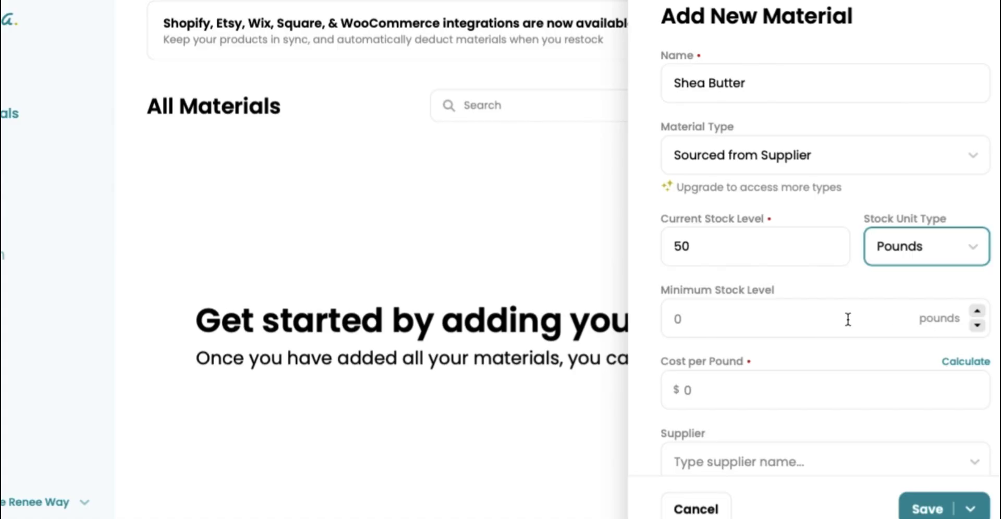
# Step: Set the Shea Butter's minimum stock level to 20 pounds
pyautogui.scroll(-3, 843, 318)
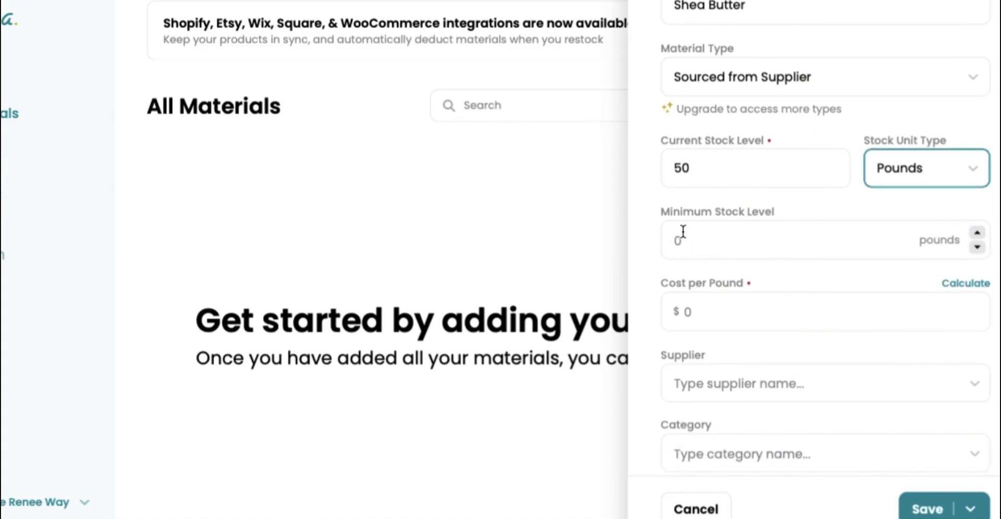
pyautogui.moveTo(778, 211); pyautogui.dragTo(660, 212)
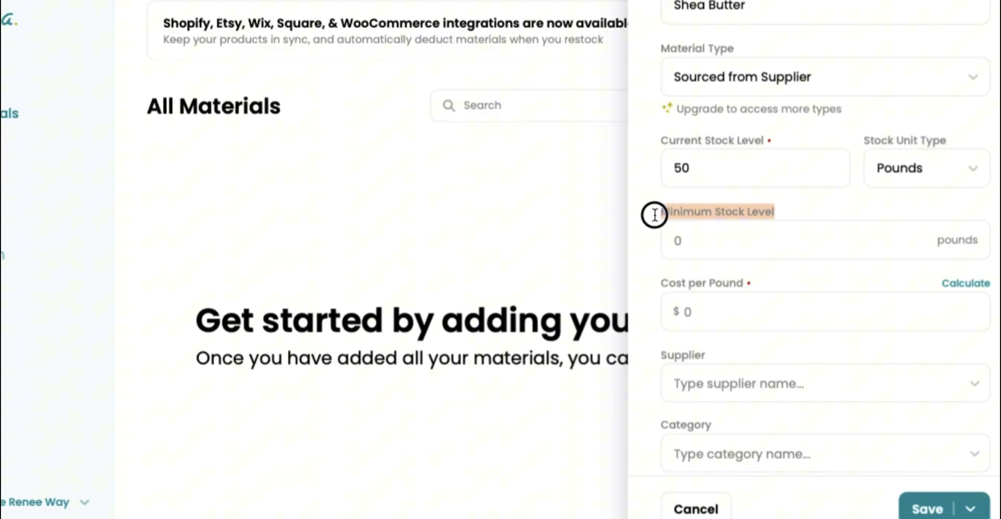
pyautogui.click(804, 208)
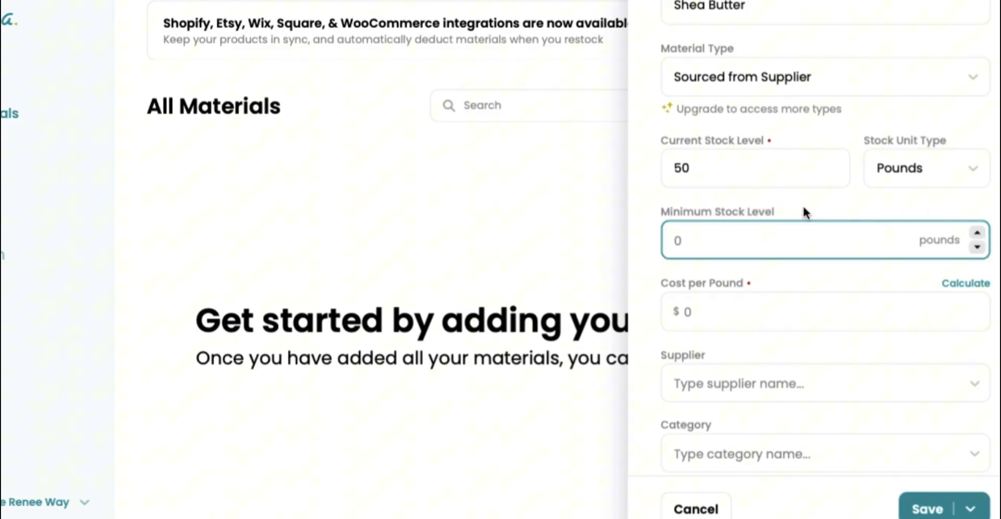
pyautogui.write('20')
# Step: Open the cost-per-pound calculator and enter a last order of 50 lbs at a material price of $150
pyautogui.scroll(-1, 753, 313)
pyautogui.click(737, 264)
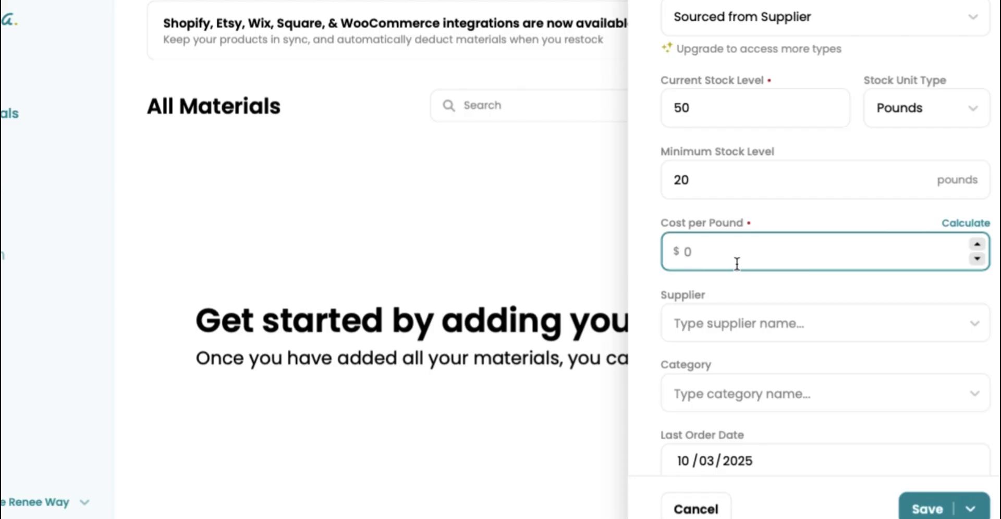
pyautogui.click(956, 229)
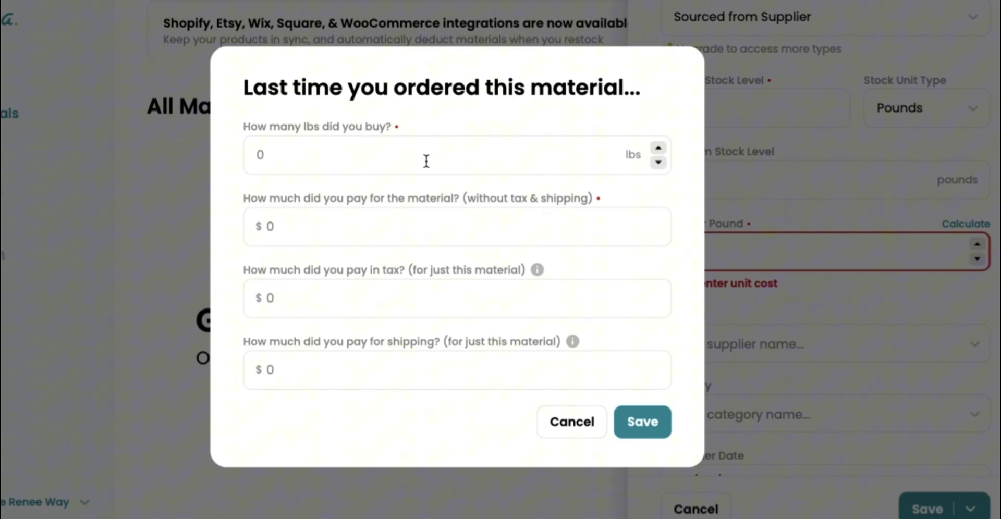
pyautogui.click(371, 164)
pyautogui.write('50')
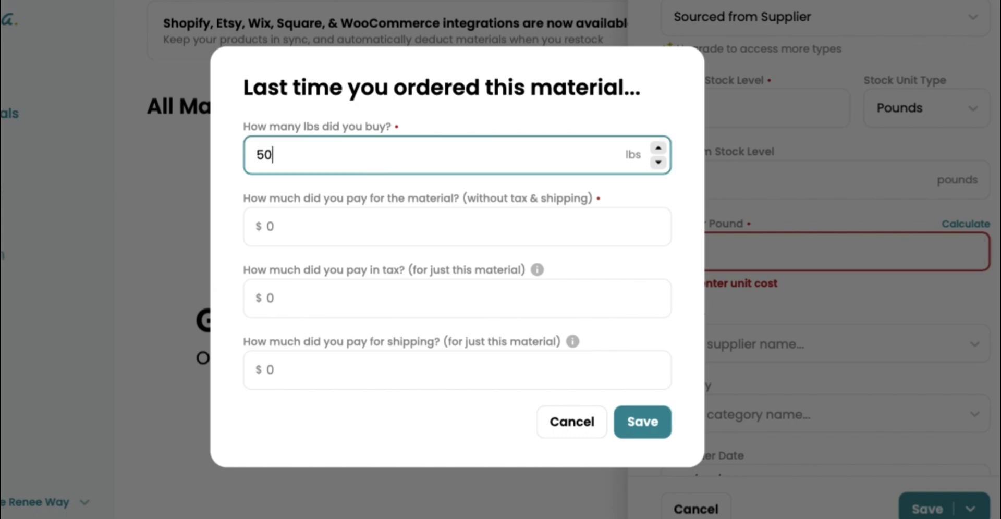
pyautogui.click(357, 233)
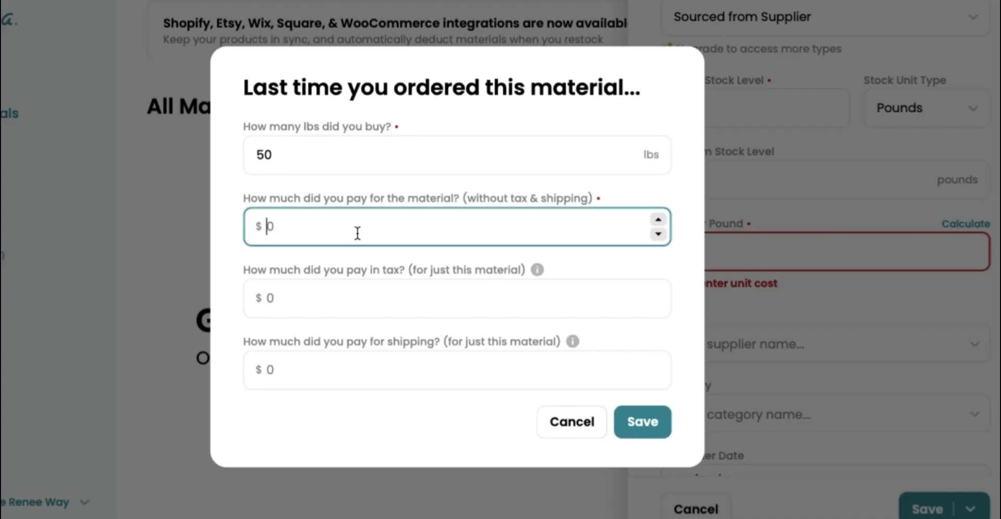
pyautogui.write('150')
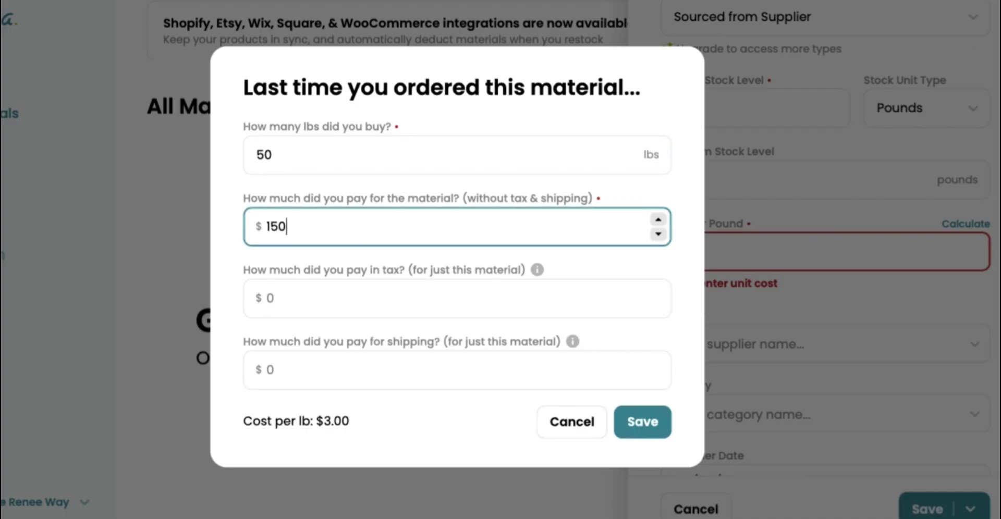
# Step: Enter $7.99 tax and $8.99 shipping for the last order and save the calculated unit cost
pyautogui.click(305, 299)
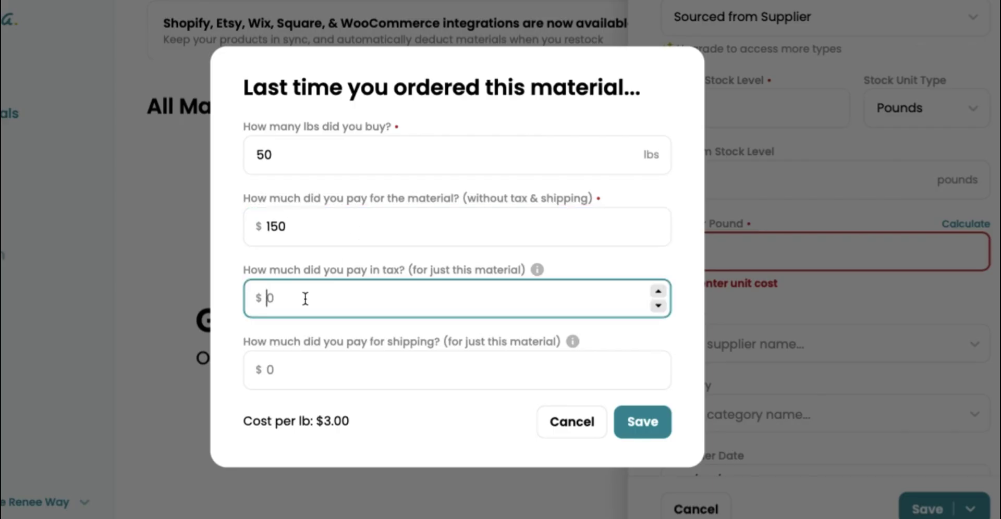
pyautogui.write('7.99')
pyautogui.click(322, 371)
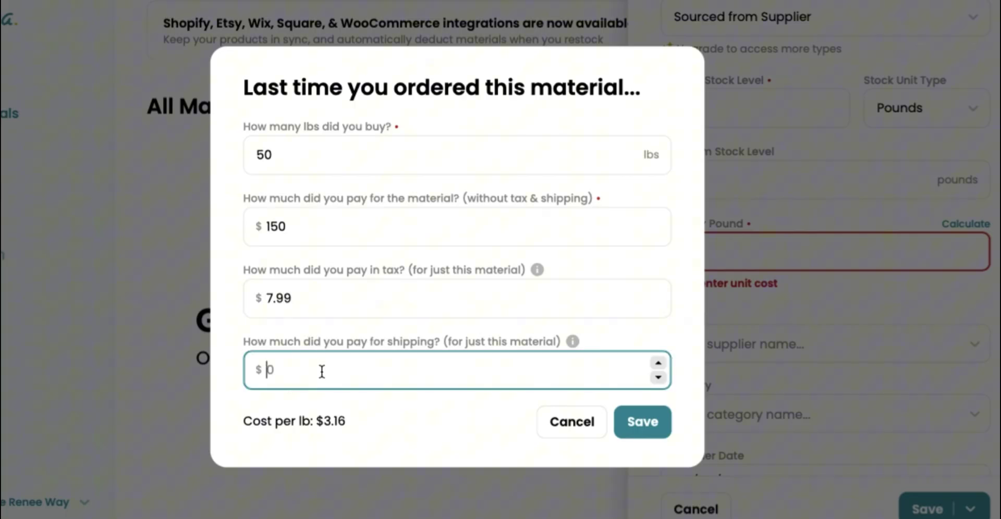
pyautogui.write('6.')
pyautogui.press('BackSpace')
pyautogui.write('8.99')
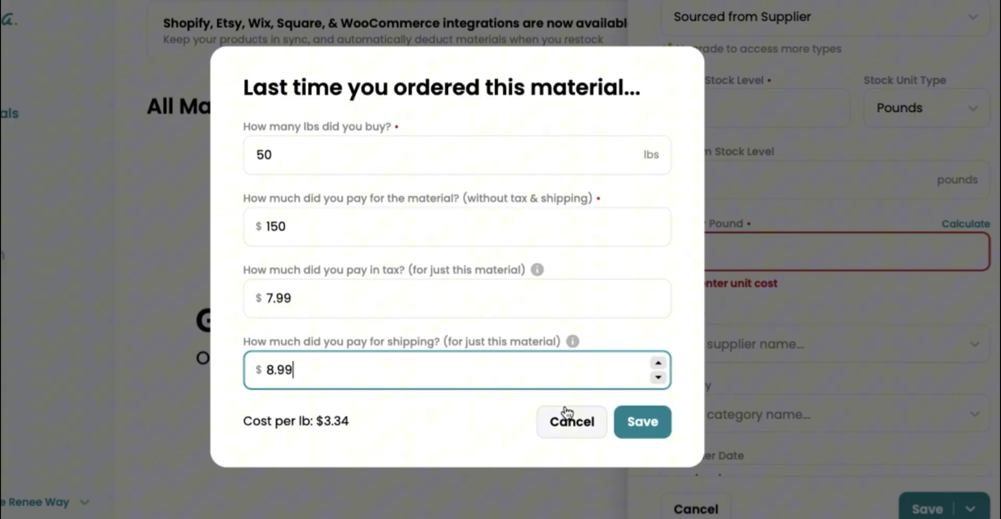
pyautogui.moveTo(242, 425); pyautogui.dragTo(353, 427)
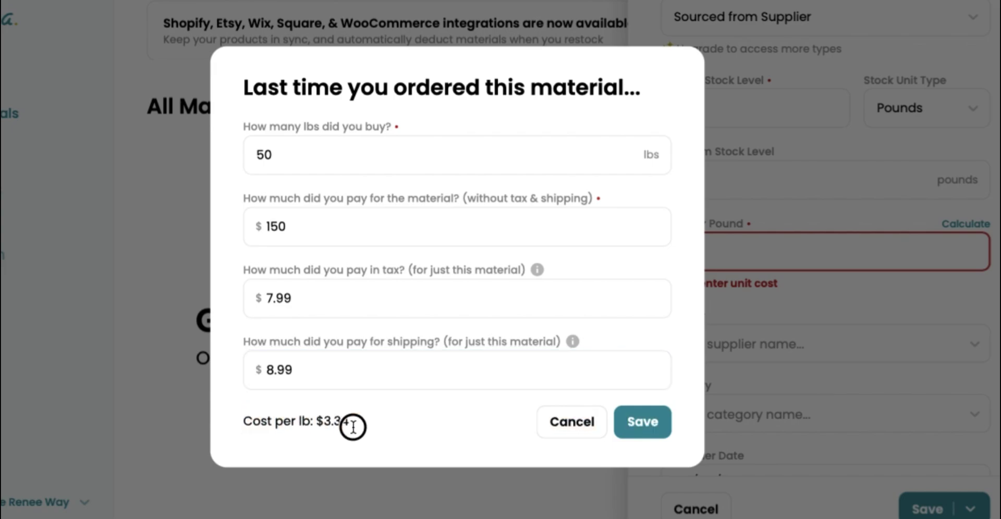
pyautogui.tripleClick(353, 427)
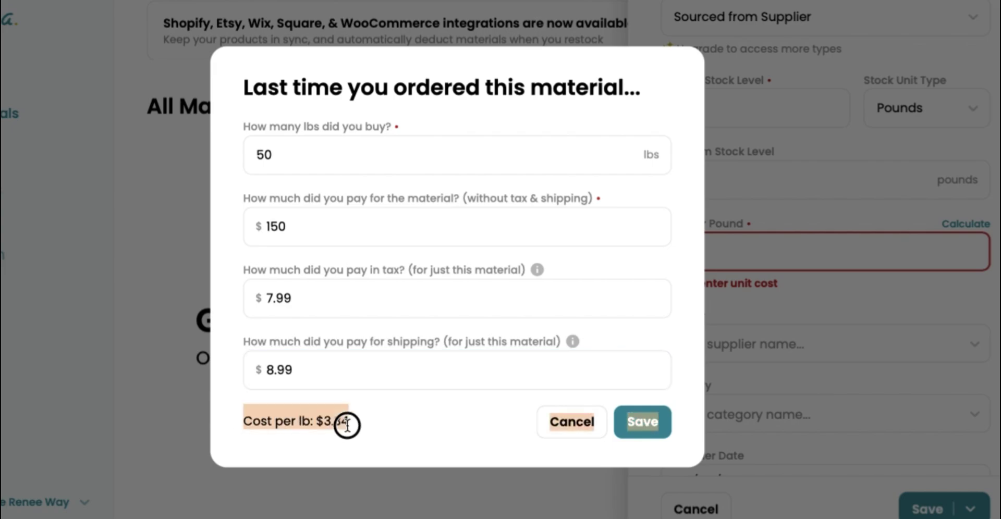
pyautogui.click(641, 423)
# Step: Create Bulk Apothecary as the supplier of the Shea Butter material
pyautogui.scroll(-2, 739, 365)
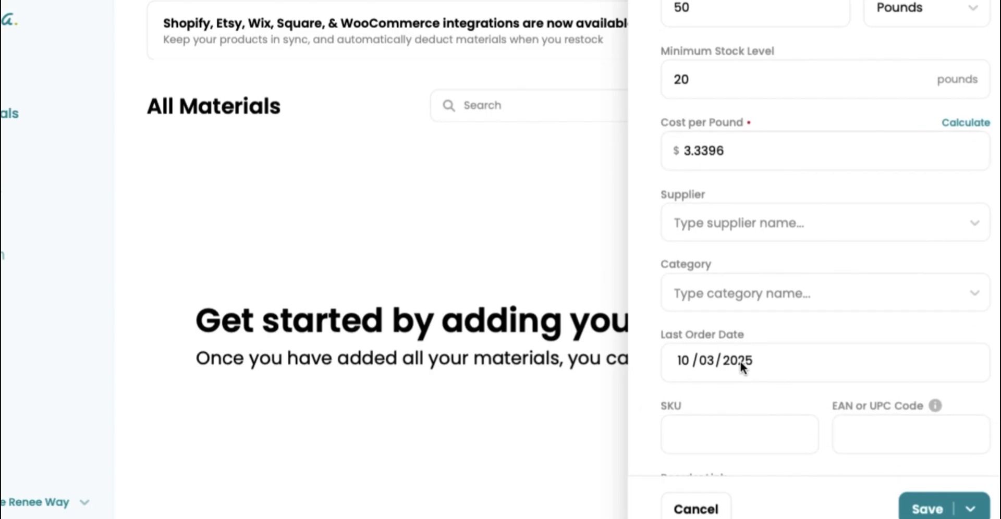
pyautogui.click(717, 225)
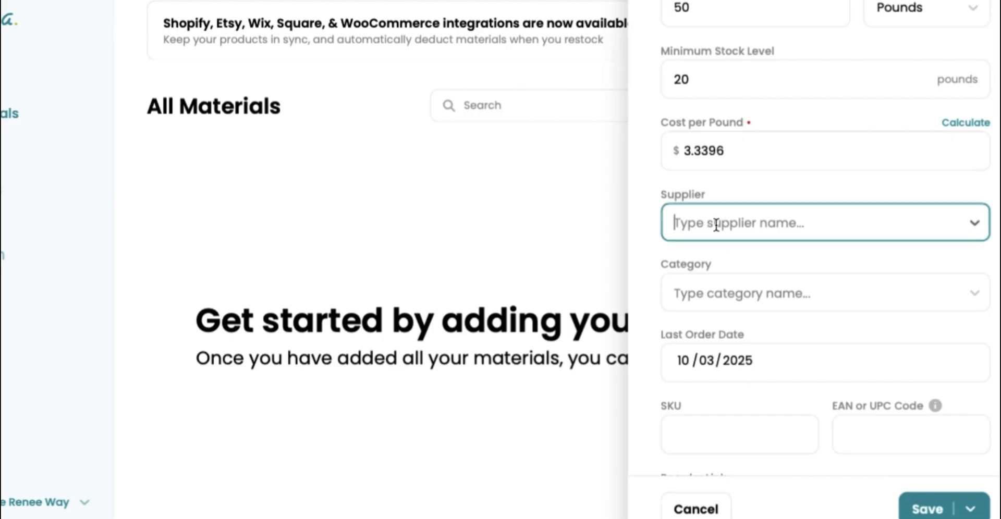
pyautogui.write('Bulk ')
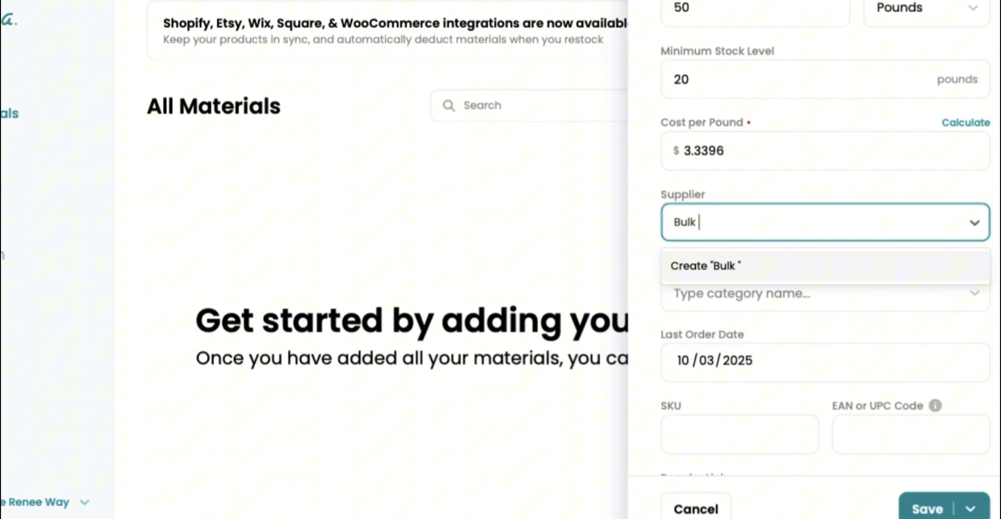
pyautogui.write('Apothe')
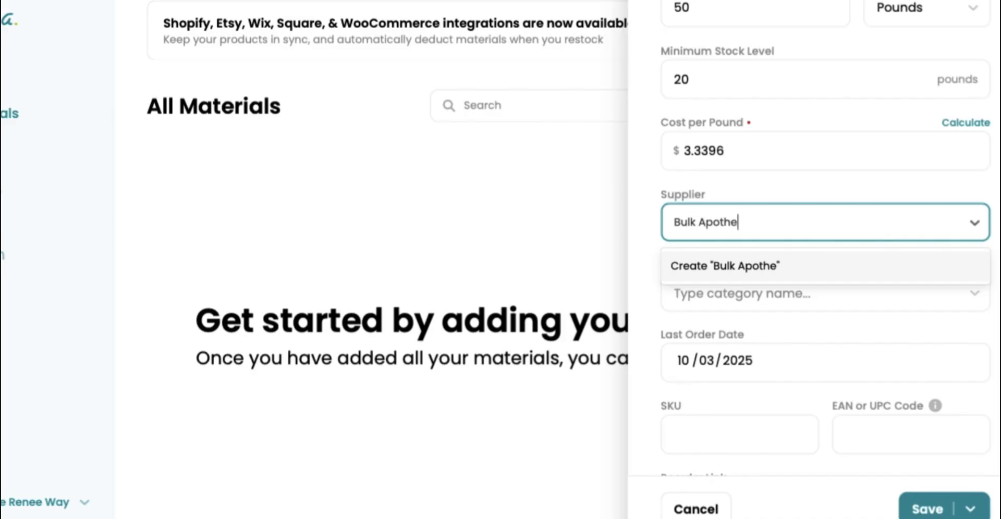
pyautogui.write('cary')
pyautogui.click(746, 258)
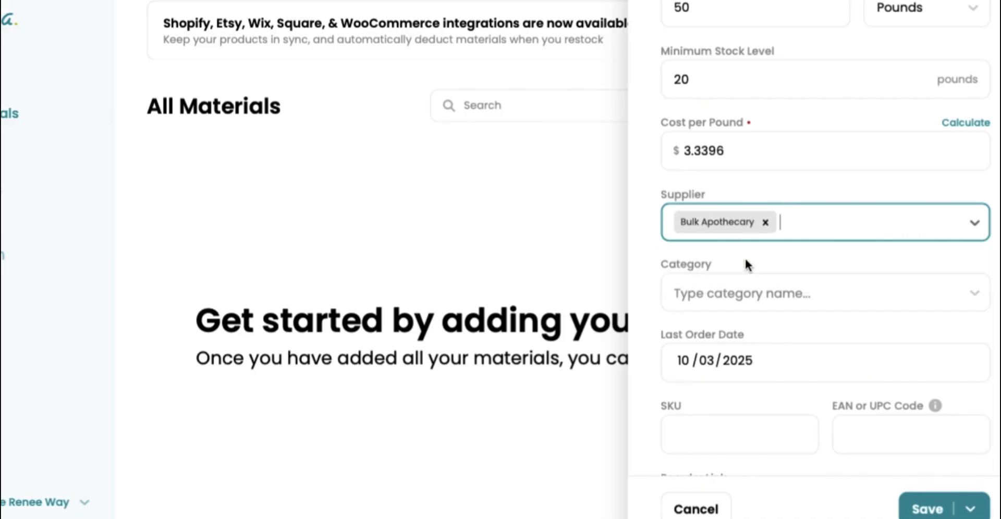
# Step: Create Butters as the category of the Shea Butter material
pyautogui.click(718, 288)
pyautogui.write('Butters')
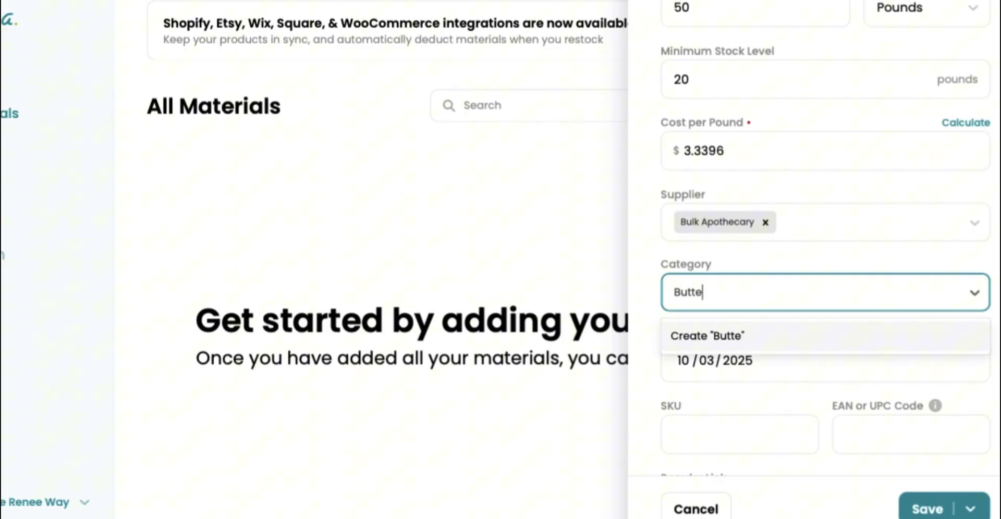
pyautogui.click(712, 328)
pyautogui.scroll(-3, 708, 373)
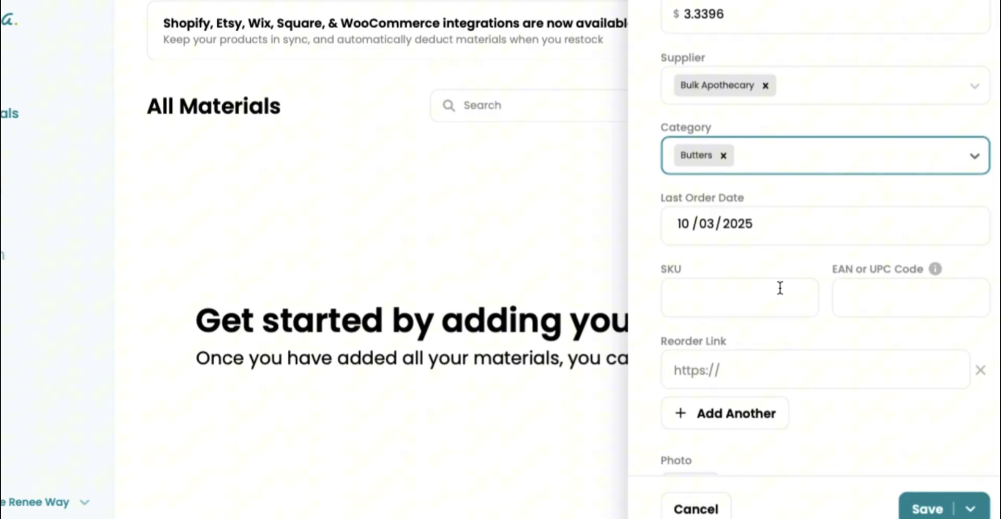
pyautogui.scroll(-2, 780, 289)
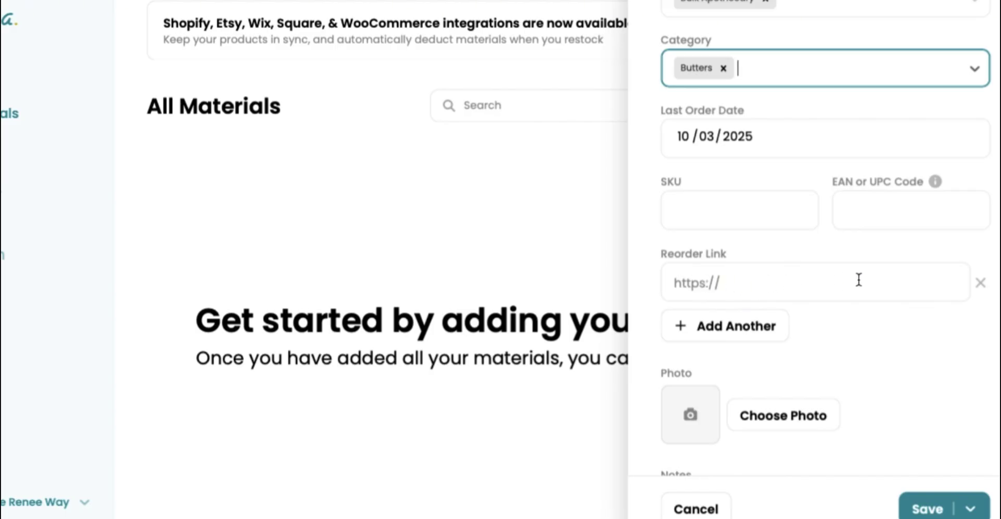
pyautogui.click(830, 285)
pyautogui.write('htt')
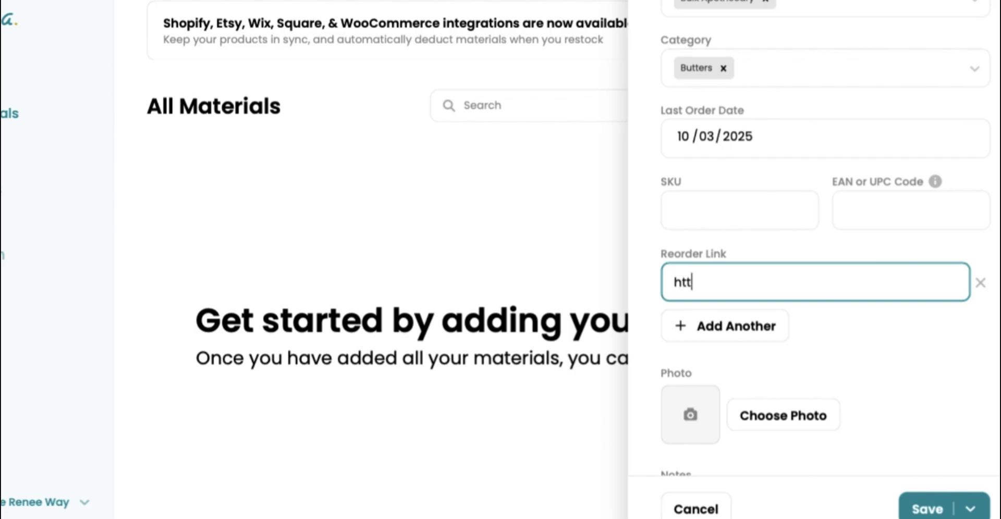
pyautogui.write('ps://bulkapot')
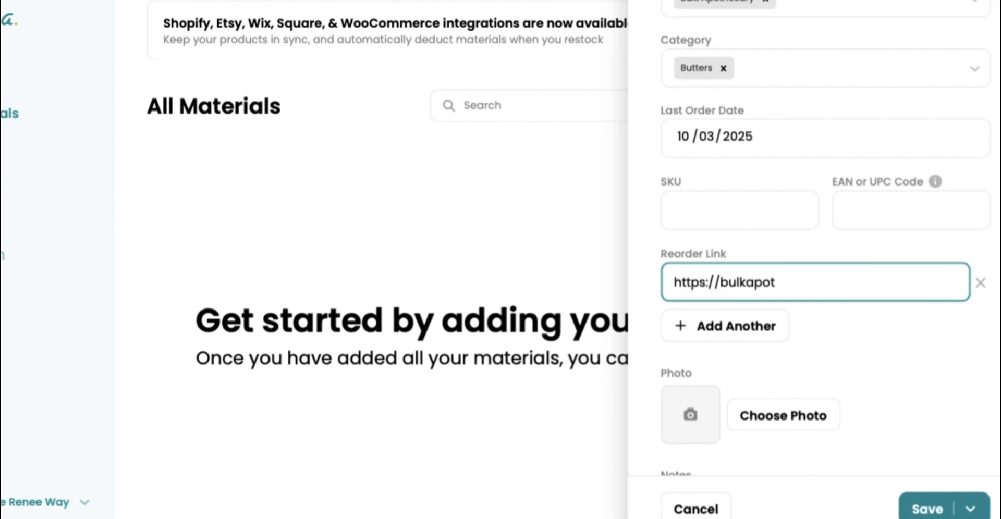
pyautogui.write('hecary.com')
pyautogui.click(871, 368)
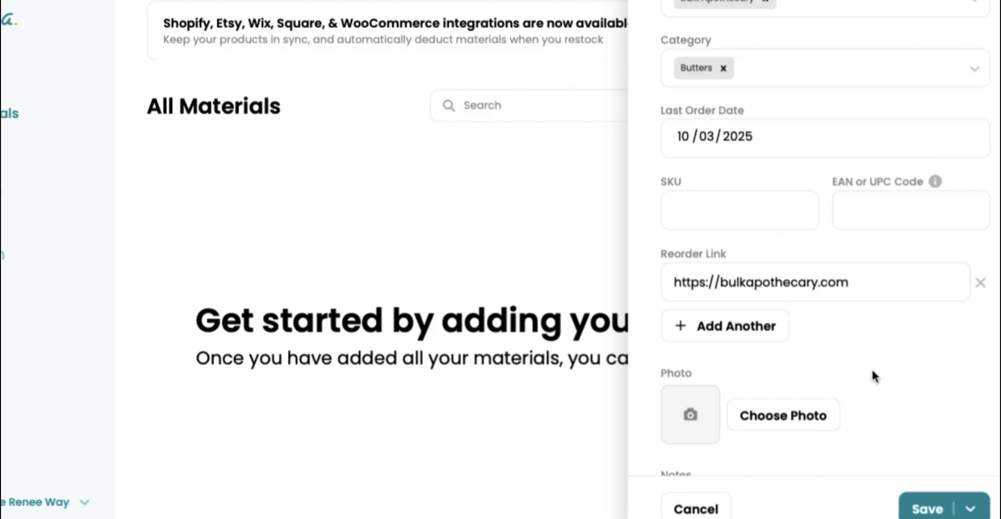
# Step: Save the Shea Butter material and close its details to return to the materials list
pyautogui.scroll(-2, 747, 368)
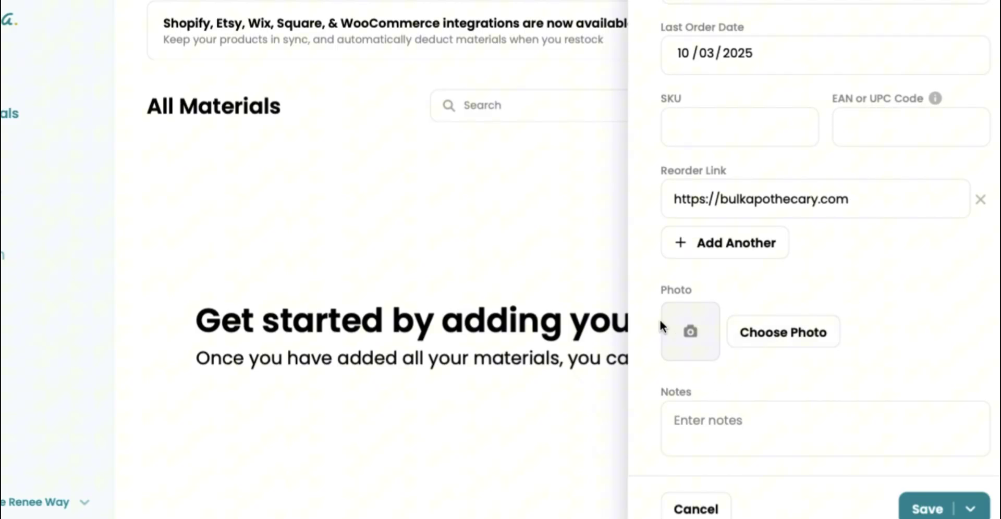
pyautogui.scroll(-1, 721, 336)
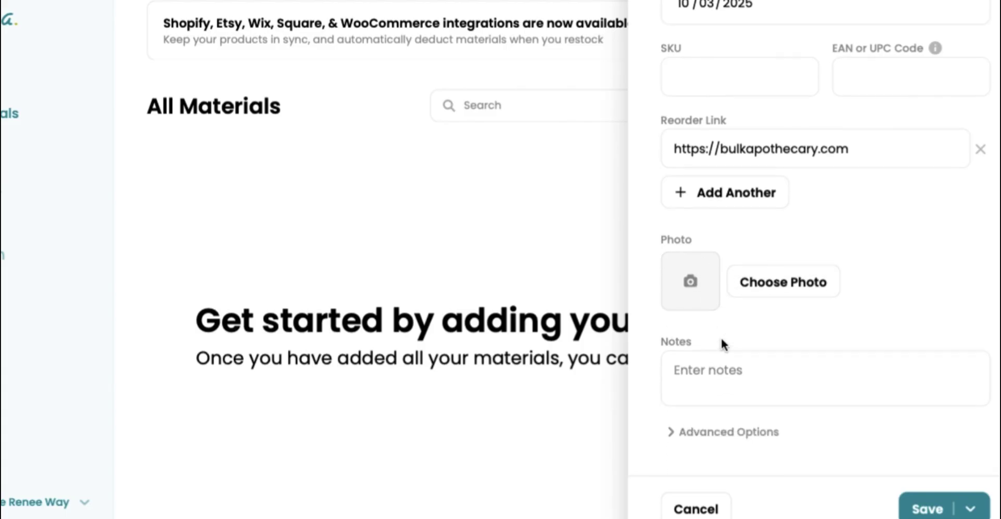
pyautogui.click(923, 510)
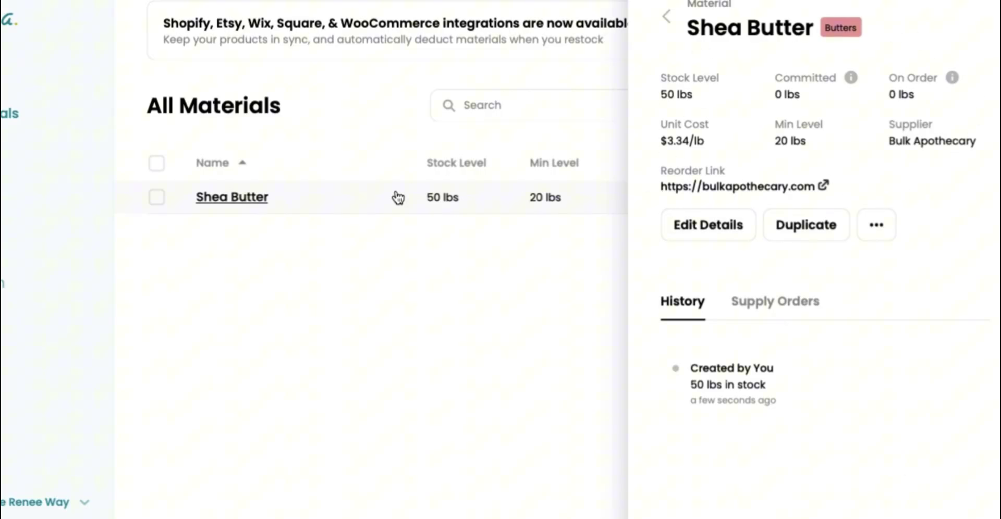
pyautogui.click(313, 250)
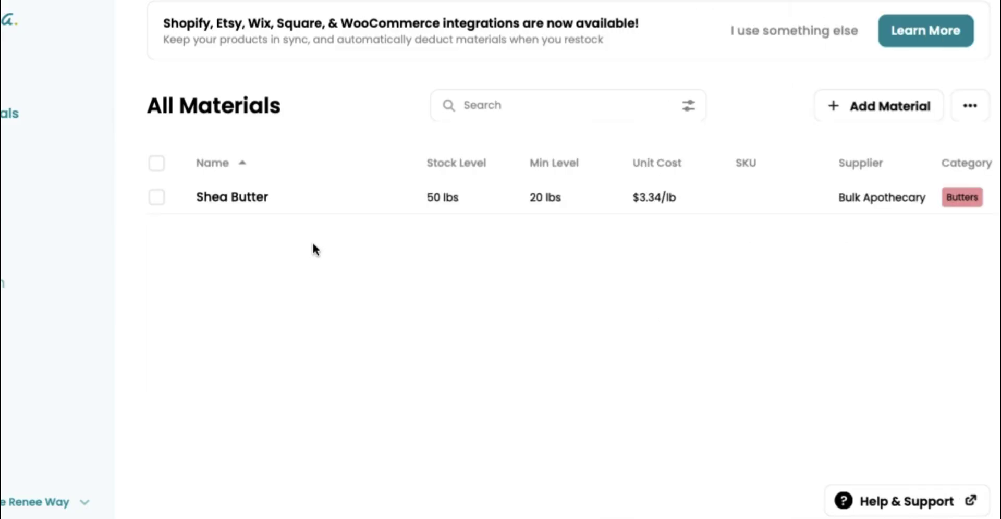
# Step: Start a new material named Cocoa Butter with a current stock level of 50 pounds
pyautogui.click(850, 110)
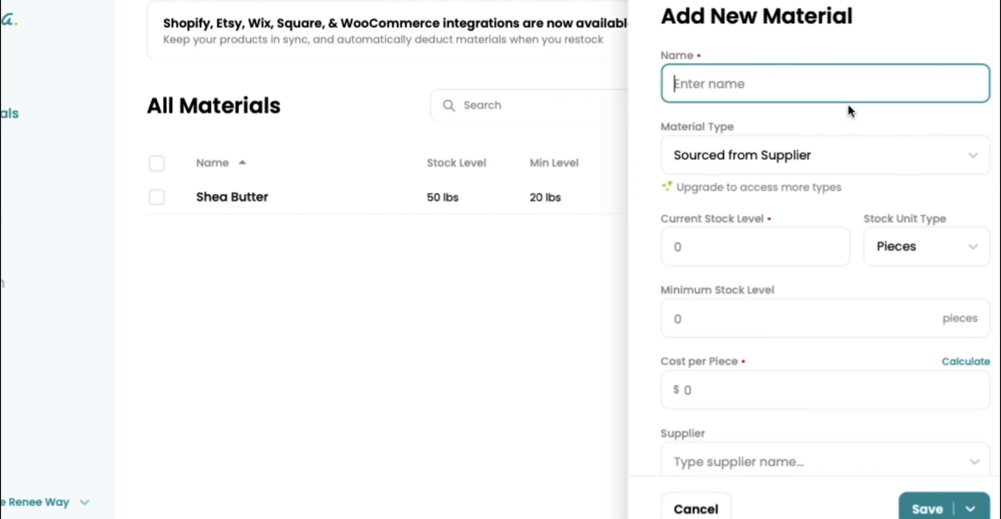
pyautogui.write('Co')
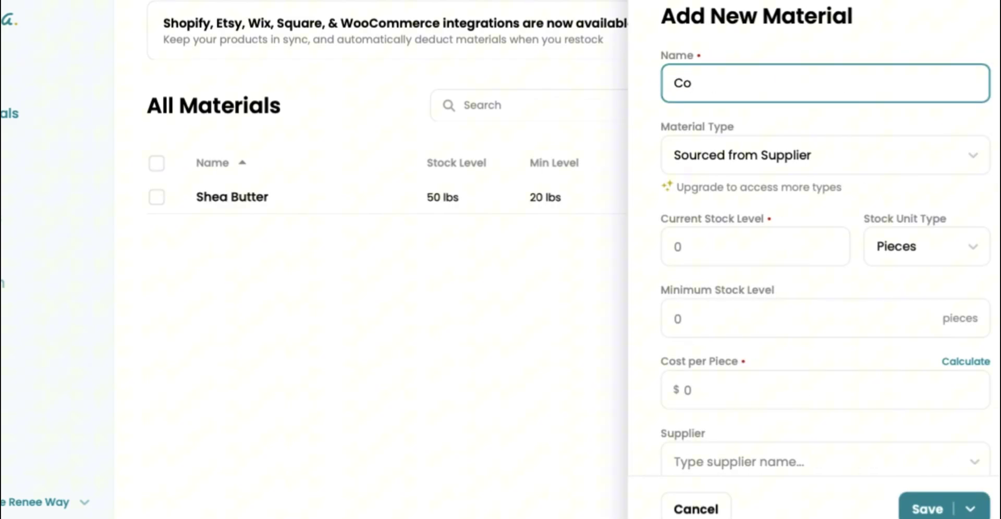
pyautogui.write('coa Butter')
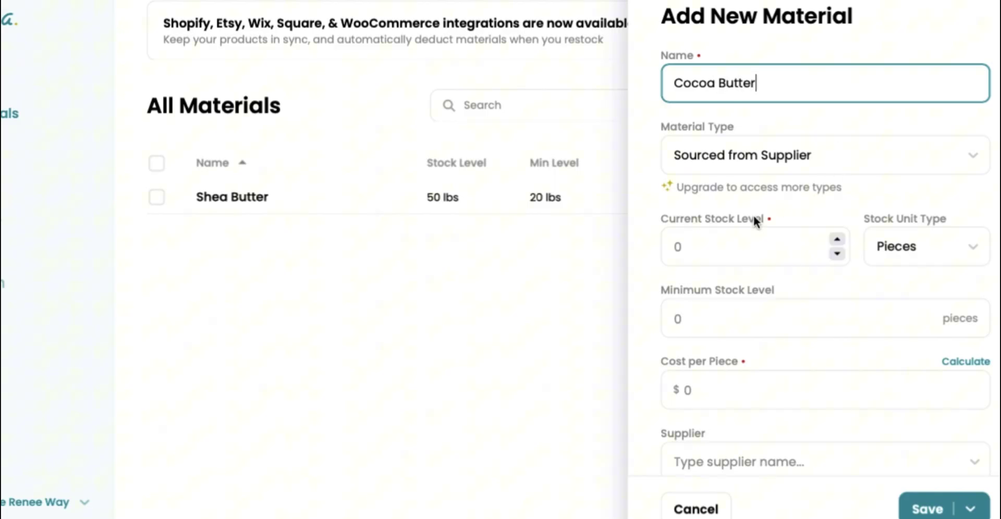
pyautogui.click(715, 241)
pyautogui.write('50')
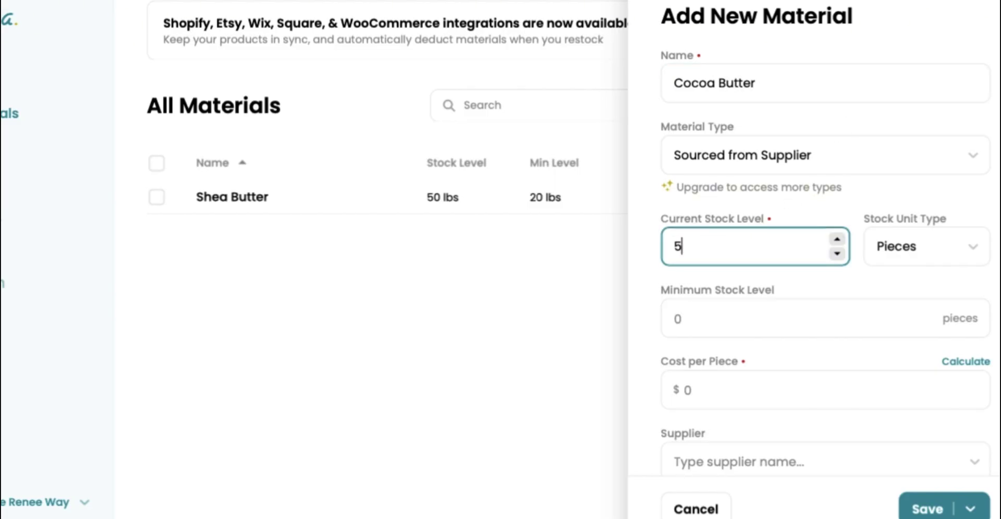
pyautogui.click(930, 249)
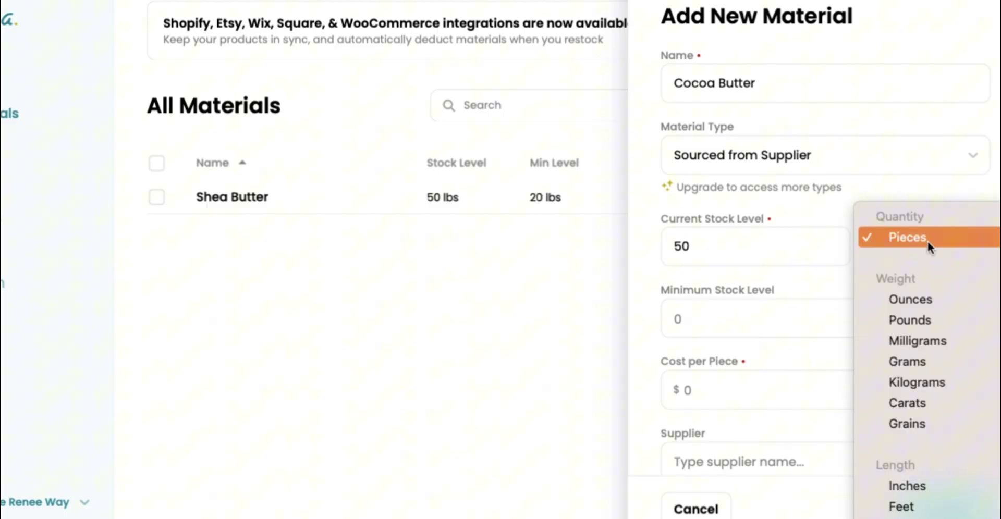
pyautogui.click(912, 317)
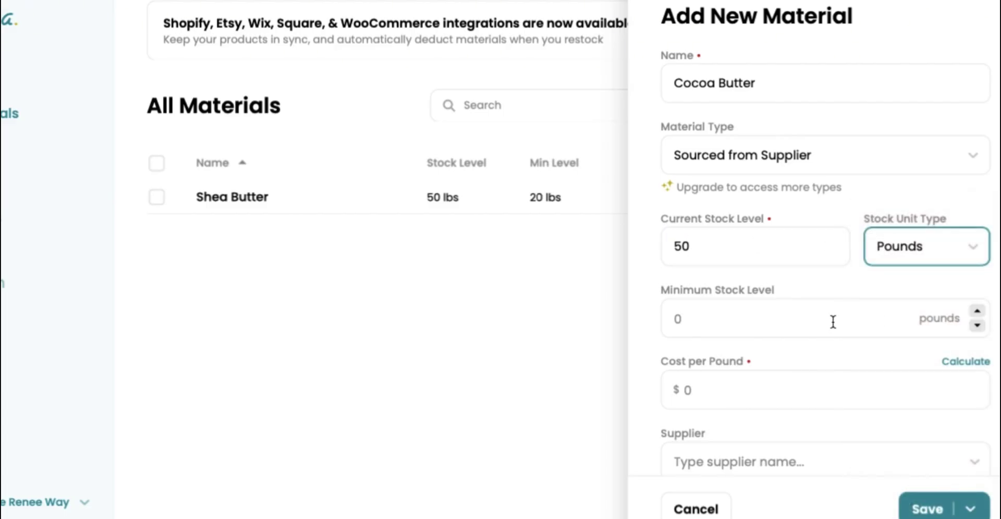
# Step: Set the Cocoa Butter's minimum stock level to 20 pounds and its cost per pound to $4
pyautogui.click(803, 319)
pyautogui.write('20')
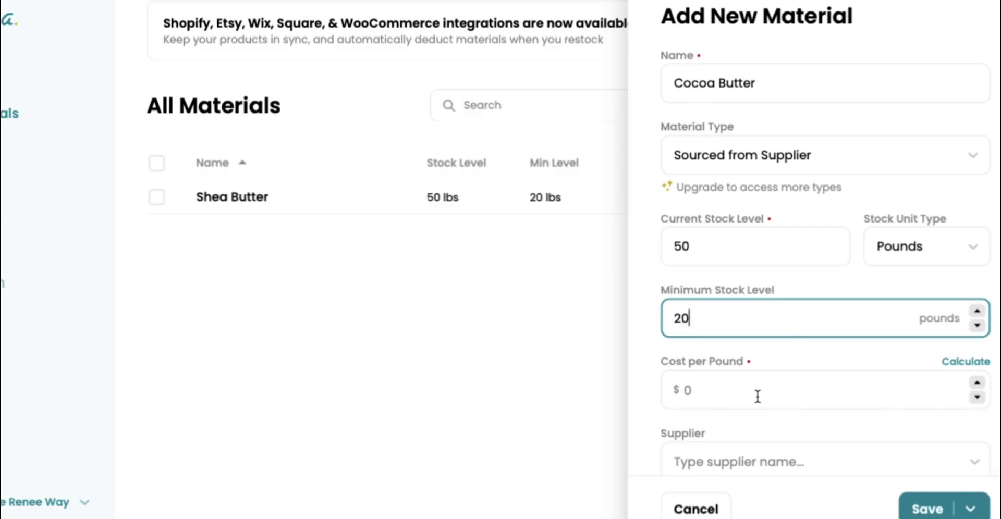
pyautogui.scroll(-1, 758, 395)
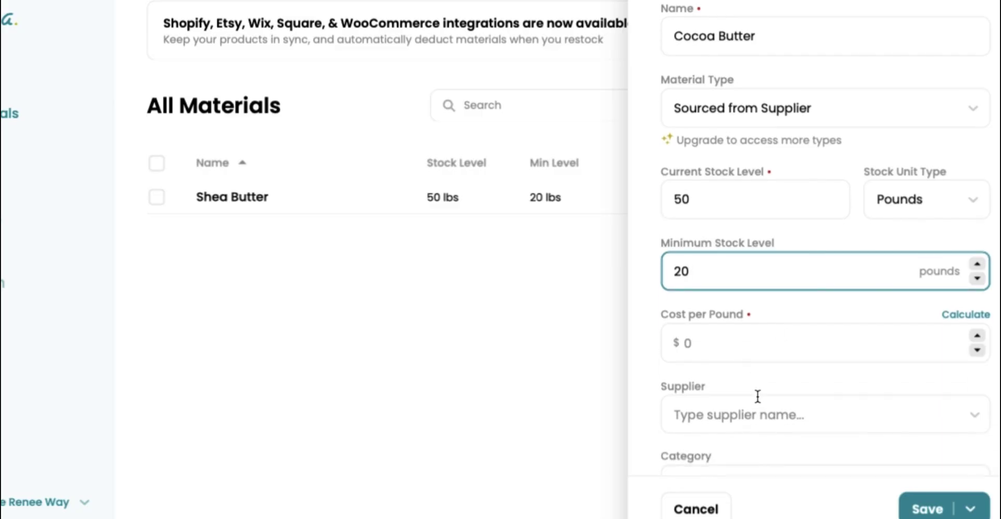
pyautogui.click(892, 340)
pyautogui.write('4')
# Step: Assign the existing supplier Bulk Apothecary and the category Butters to the Cocoa Butter
pyautogui.scroll(-1, 892, 340)
pyautogui.scroll(-1, 751, 340)
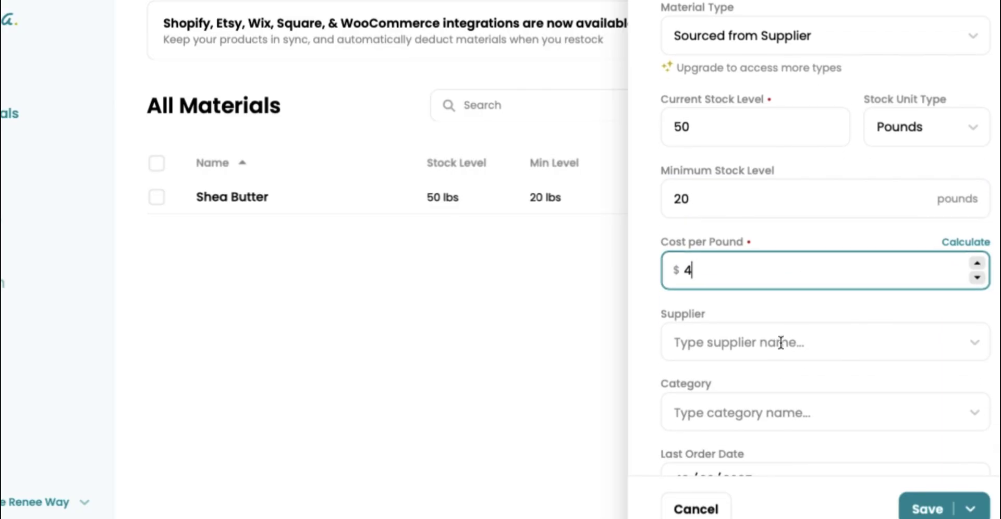
pyautogui.click(774, 344)
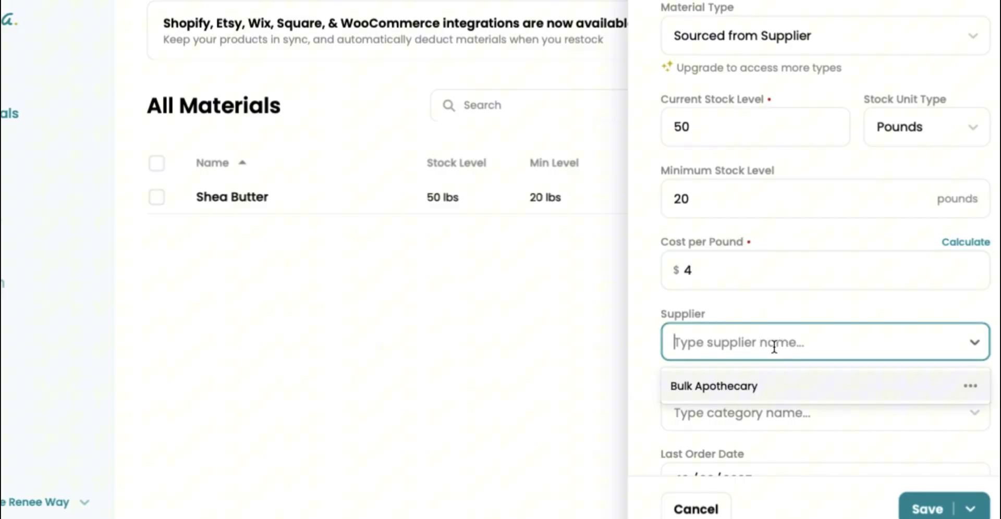
pyautogui.click(741, 385)
pyautogui.click(719, 412)
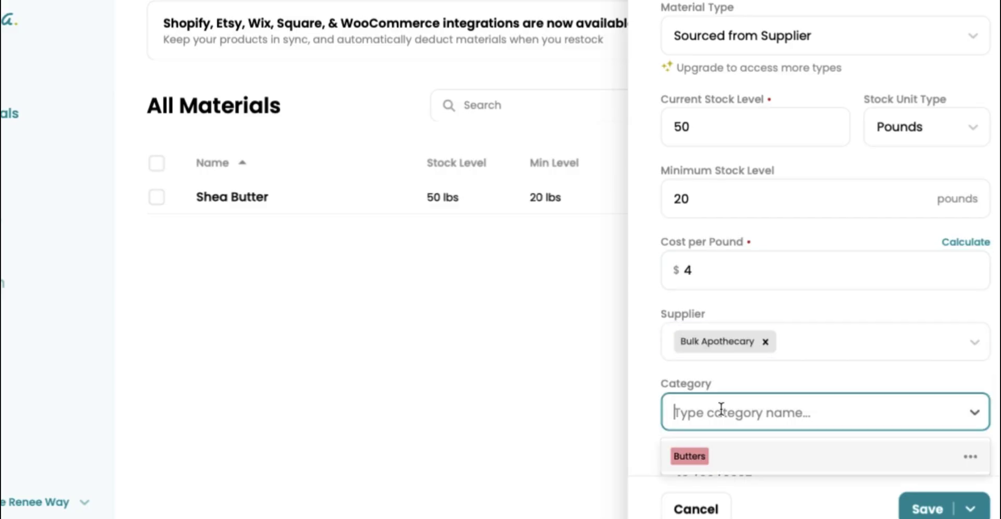
pyautogui.click(690, 452)
# Step: Save the Cocoa Butter material and close its details to return to the materials list
pyautogui.scroll(-4, 796, 333)
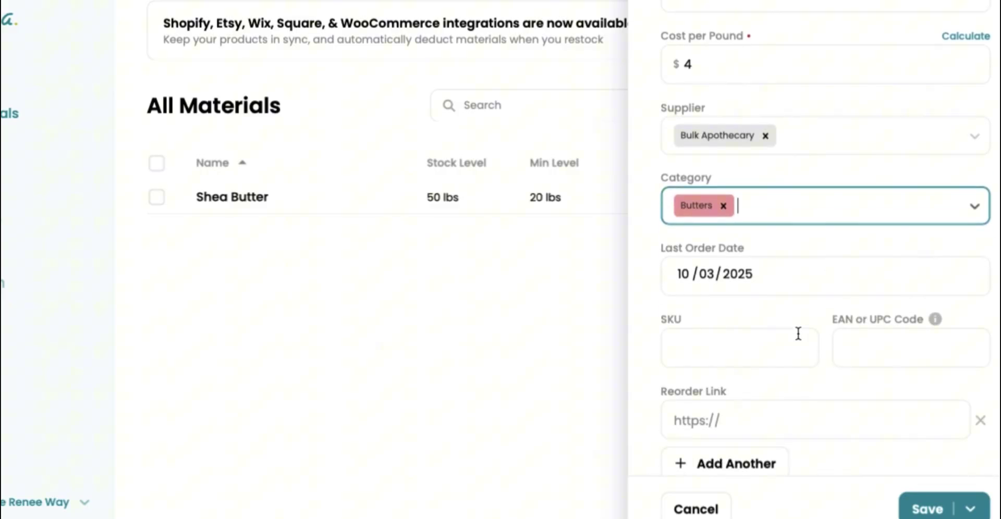
pyautogui.click(928, 510)
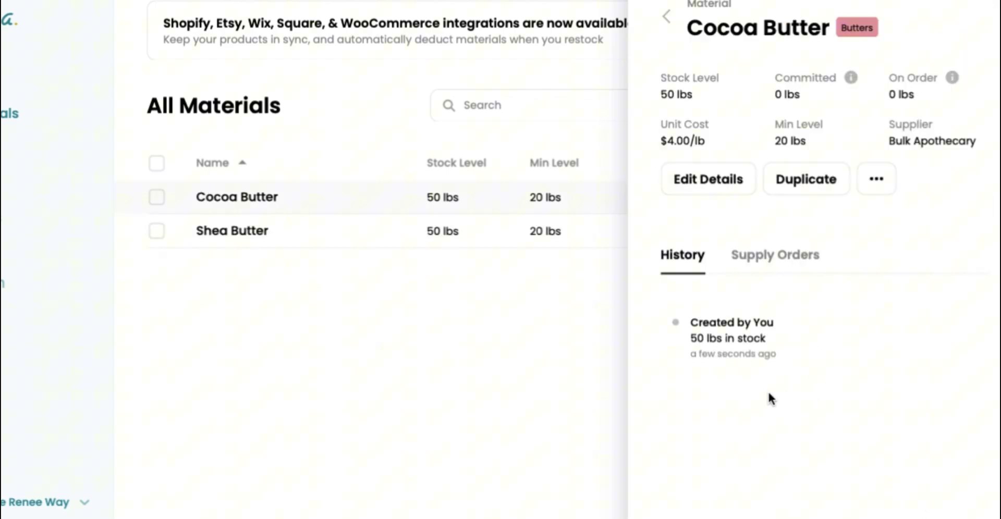
pyautogui.click(667, 18)
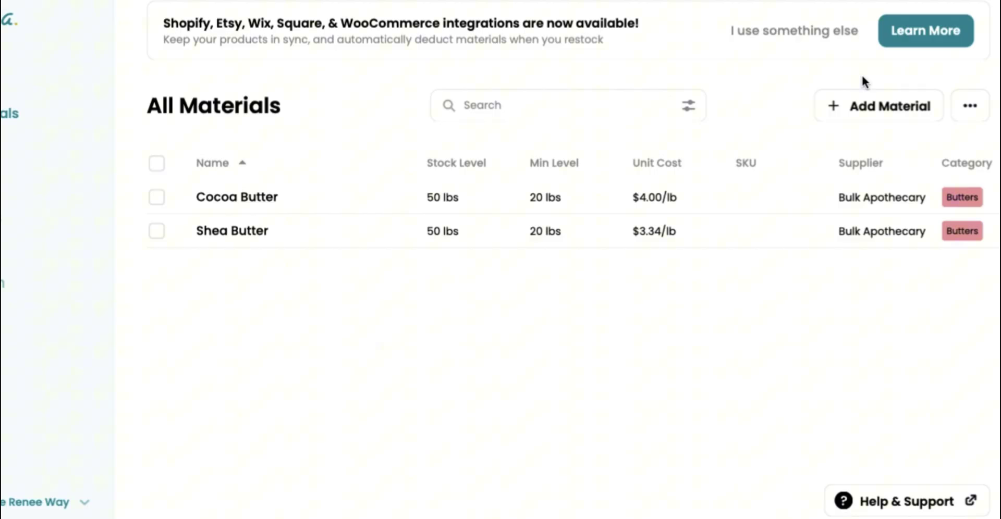
# Step: Start a new material named Castor Oil with 64 ounces in stock and a minimum stock level of 16 ounces
pyautogui.click(861, 106)
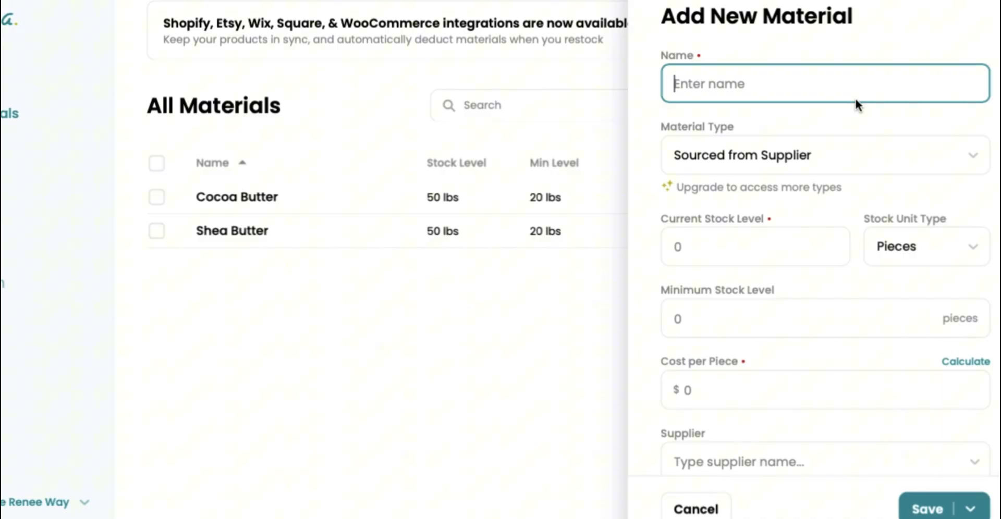
pyautogui.write('Castor Oil')
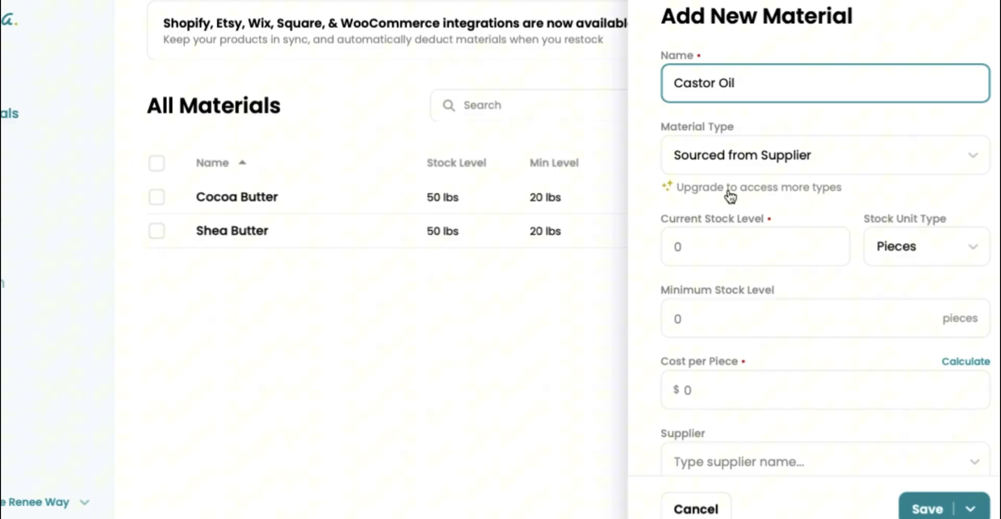
pyautogui.click(703, 249)
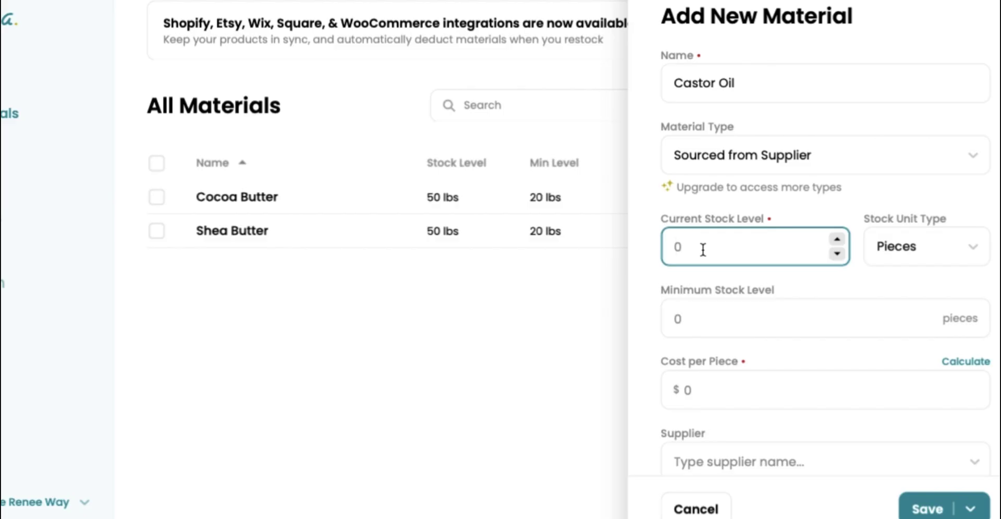
pyautogui.write('64')
pyautogui.click(983, 251)
pyautogui.click(931, 299)
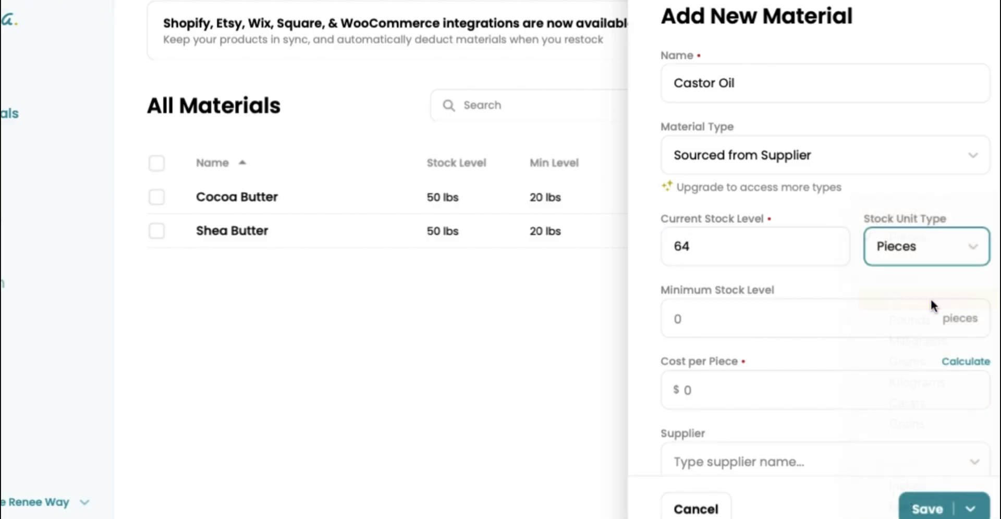
pyautogui.click(787, 320)
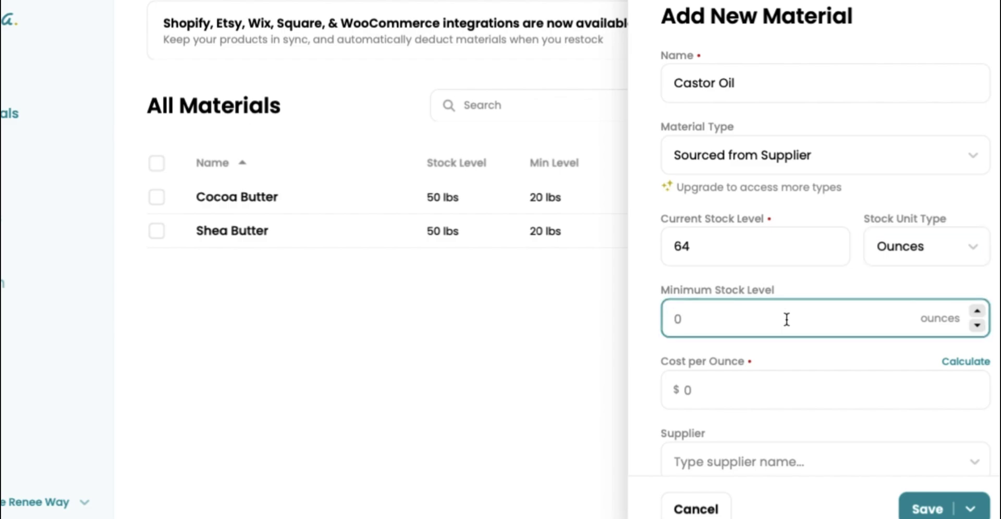
pyautogui.write('16')
# Step: Open the cost-per-ounce calculator for the Castor Oil and enter a last order of 64 oz at a material price of $35
pyautogui.scroll(-2, 753, 342)
pyautogui.click(964, 266)
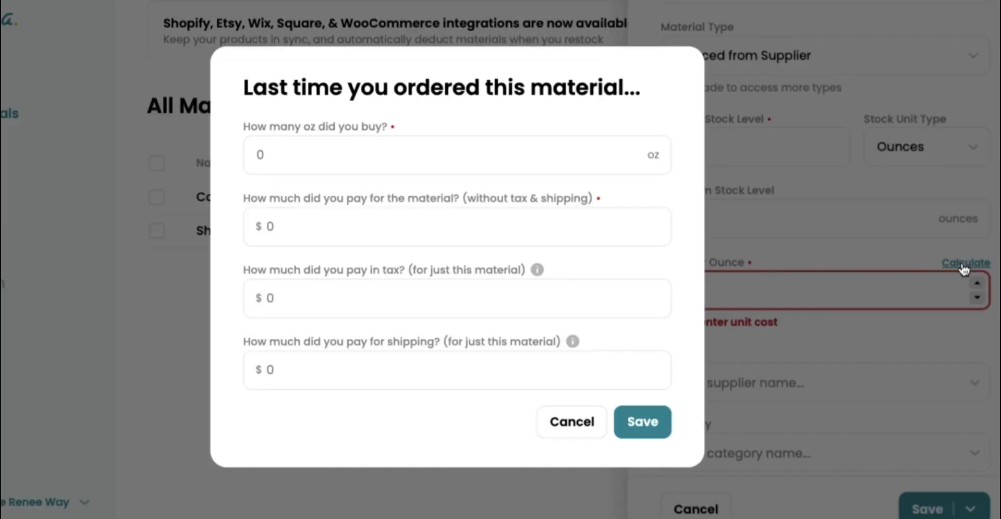
pyautogui.click(393, 163)
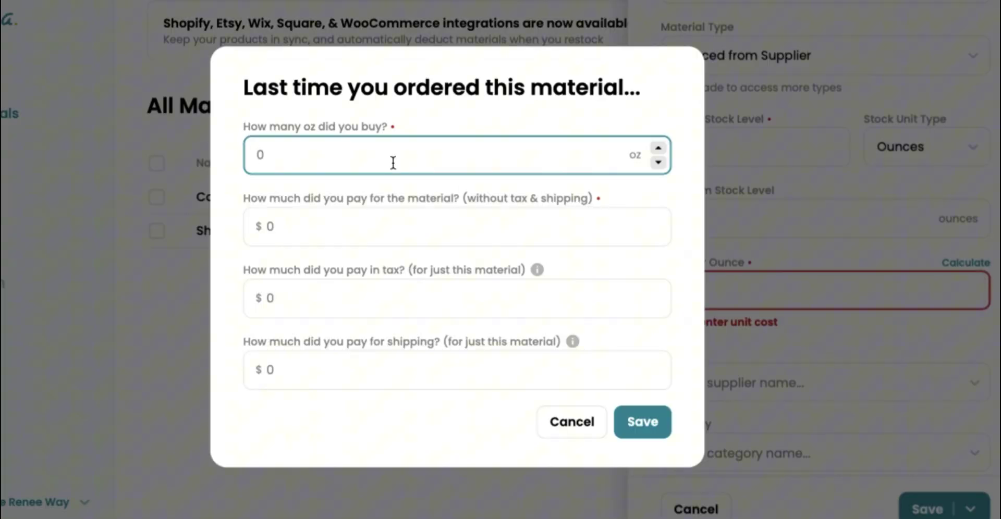
pyautogui.write('64')
pyautogui.click(402, 233)
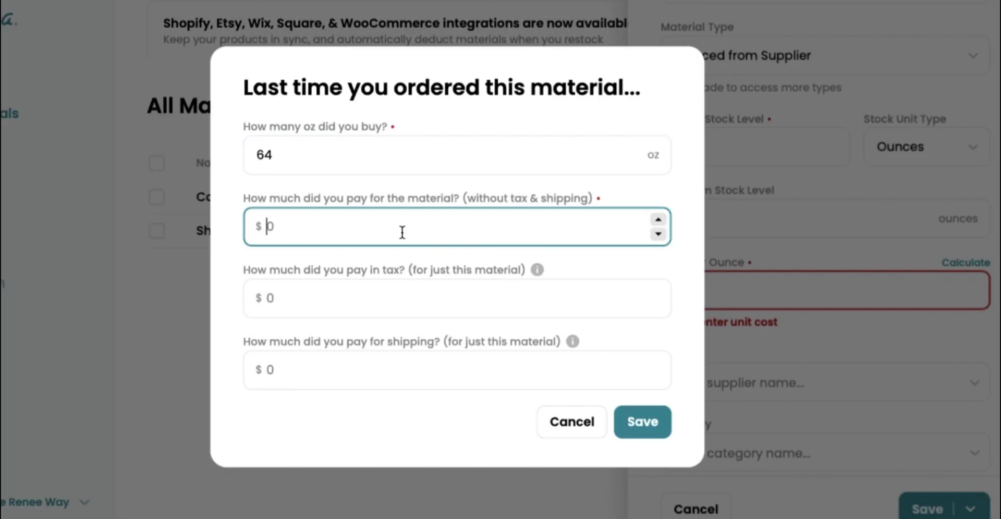
pyautogui.write('25')
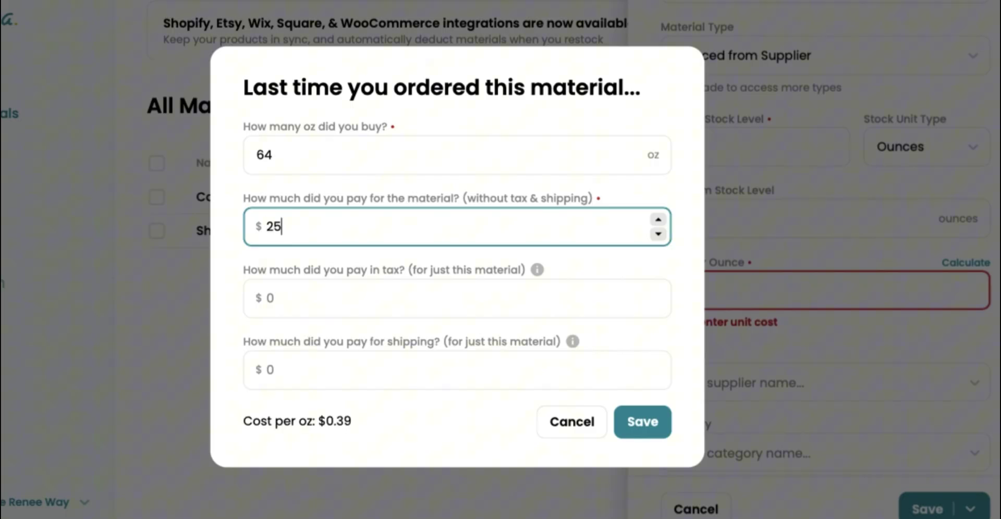
pyautogui.press('BackSpace')
pyautogui.press('BackSpace')
pyautogui.write('35')
# Step: Add $4.99 tax and $2.99 shipping to the Castor Oil's last order and save the calculated cost per ounce
pyautogui.click(385, 307)
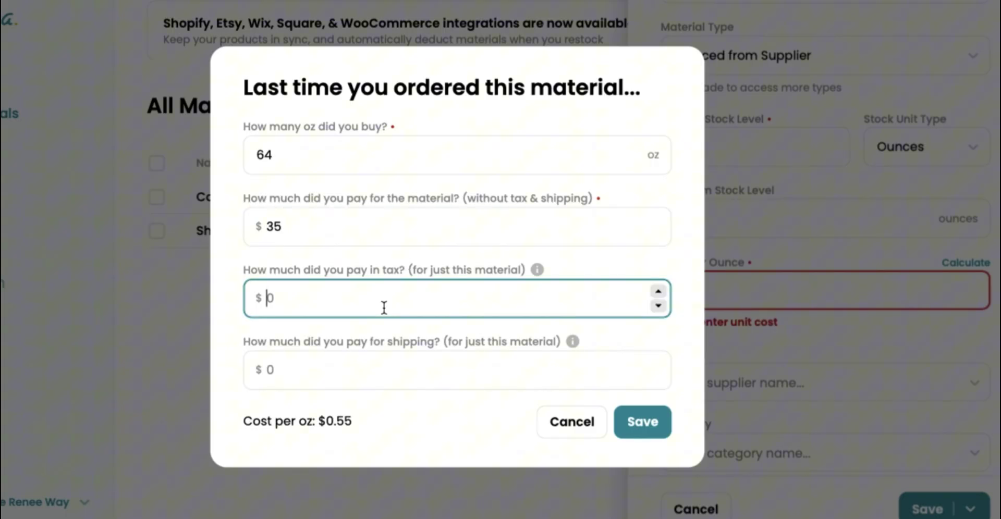
pyautogui.write('4.99')
pyautogui.click(384, 364)
pyautogui.write('2.99')
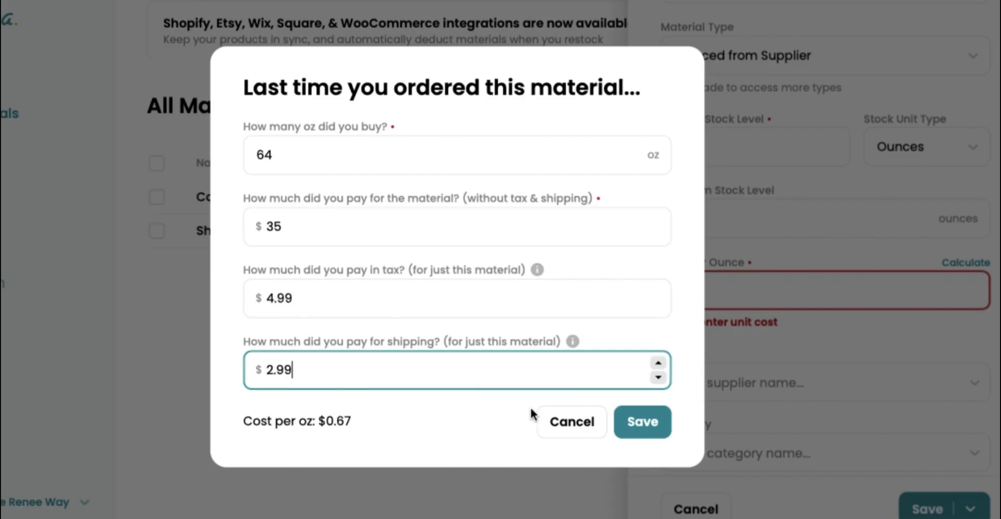
pyautogui.click(640, 422)
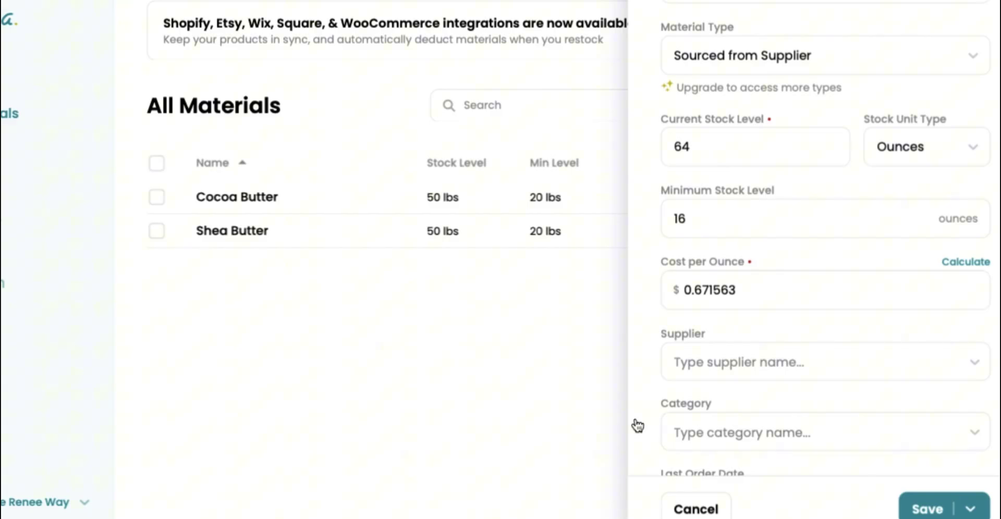
# Step: Assign the supplier Bulk Apothecary and a new category Oils to the Castor Oil, then save the material and return to the list
pyautogui.scroll(-3, 765, 349)
pyautogui.click(723, 274)
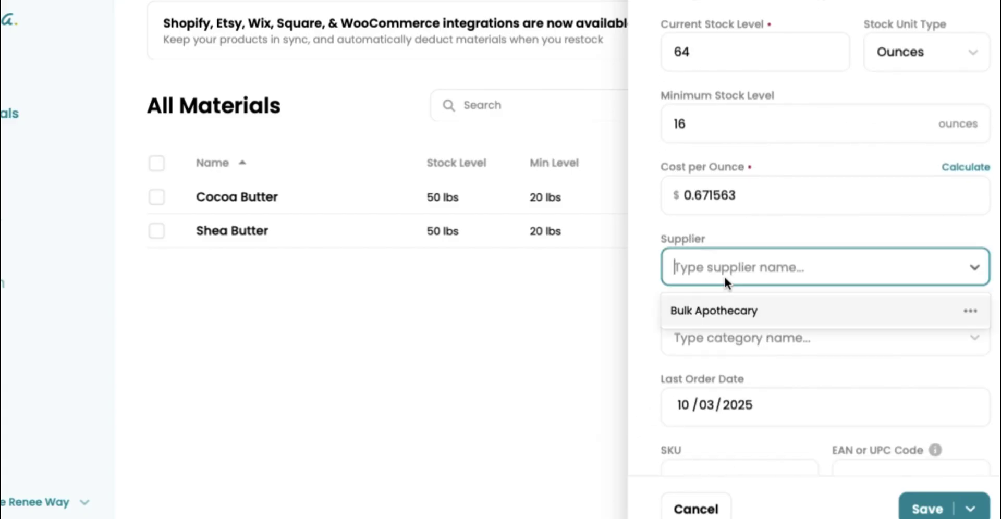
pyautogui.click(715, 310)
pyautogui.click(707, 336)
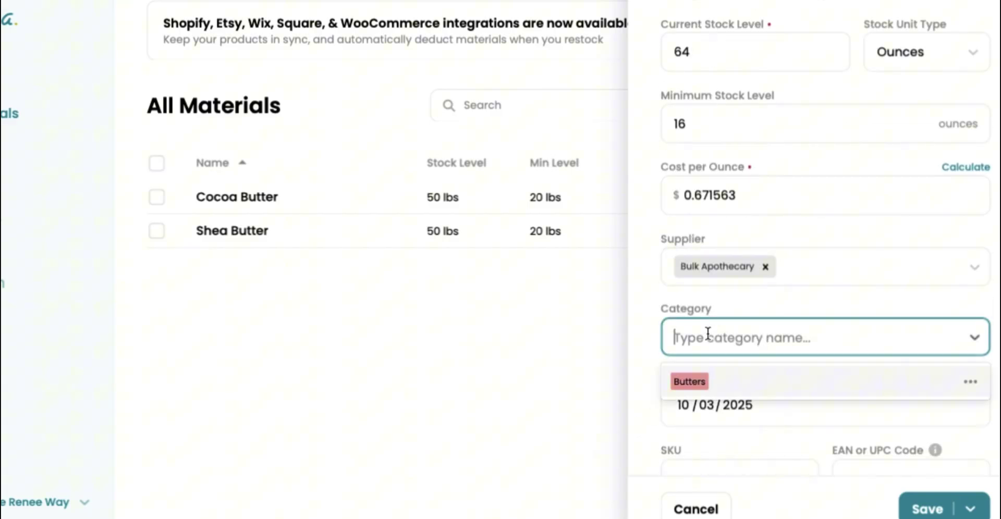
pyautogui.write('Oils')
pyautogui.click(700, 379)
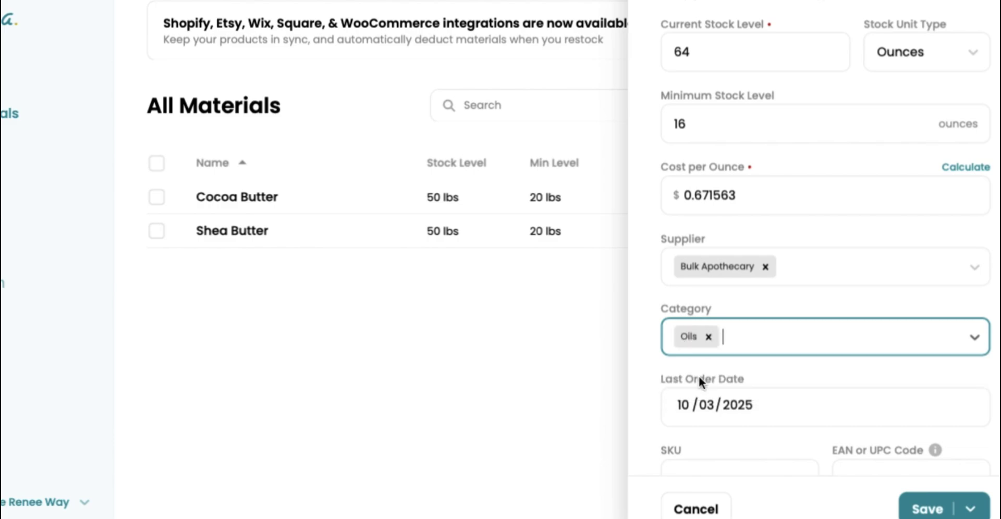
pyautogui.click(926, 508)
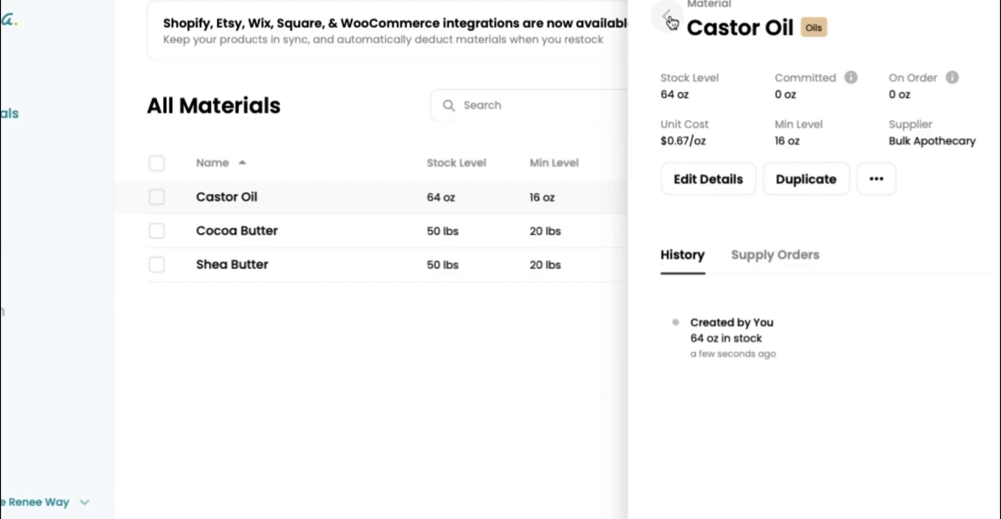
pyautogui.click(672, 21)
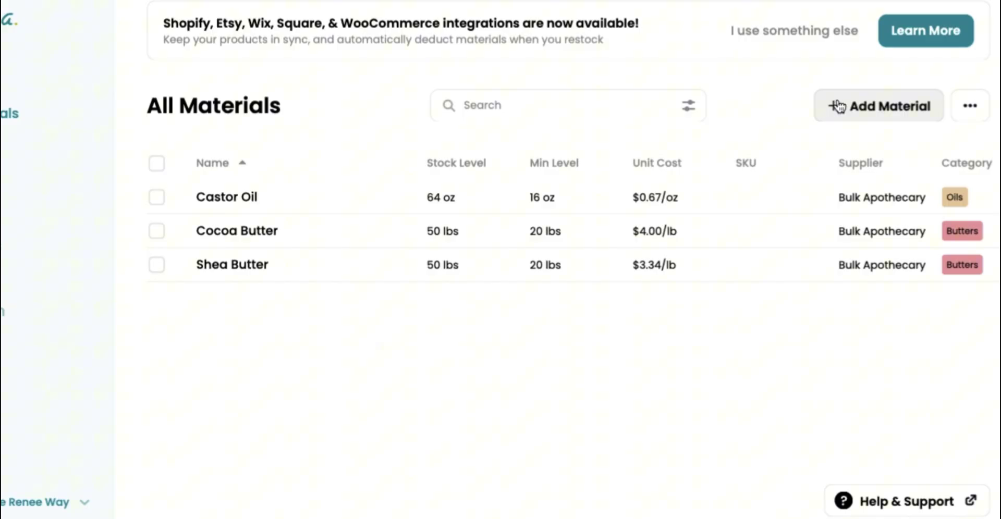
# Step: Start a new material named Strawberry Fragrance with 8 ounces in stock and a minimum stock level of 2 ounces
pyautogui.click(837, 106)
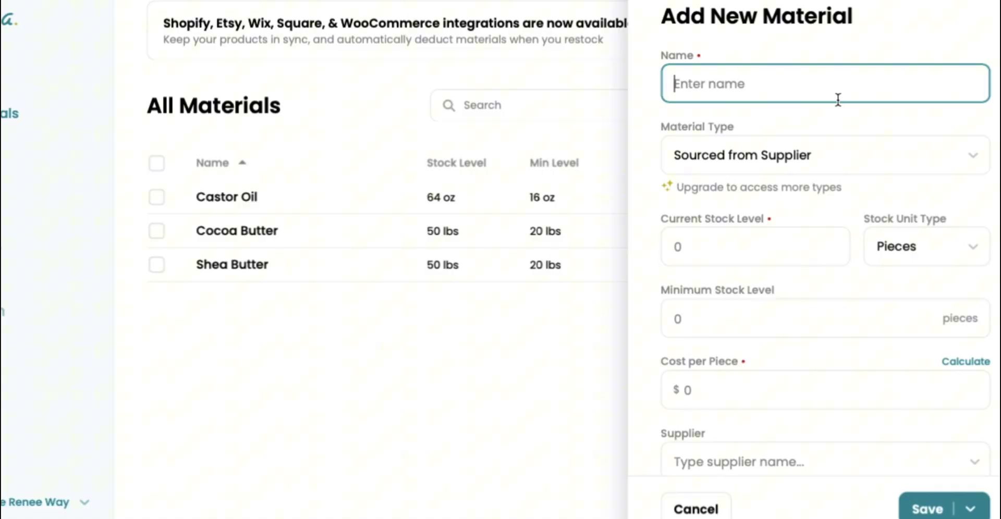
pyautogui.write('Strawberry F')
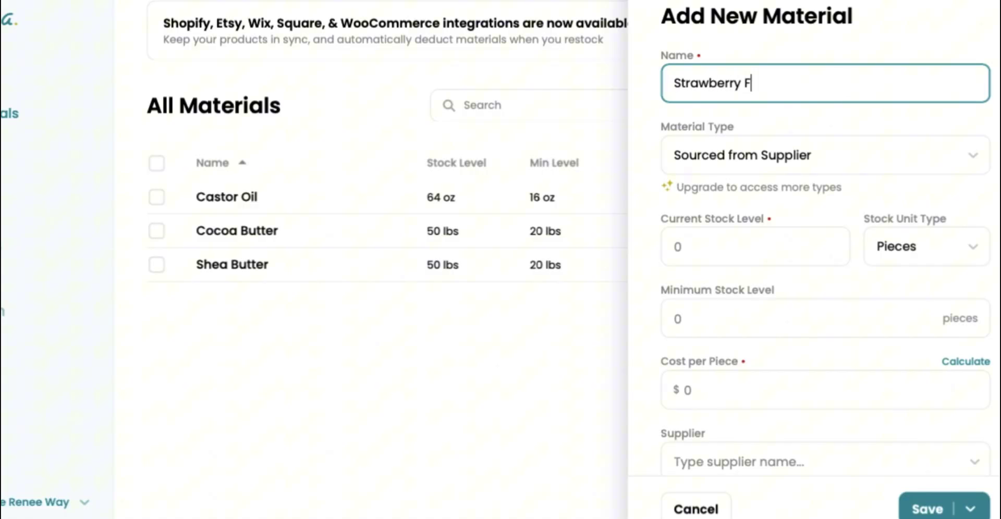
pyautogui.write('ragrance')
pyautogui.click(756, 257)
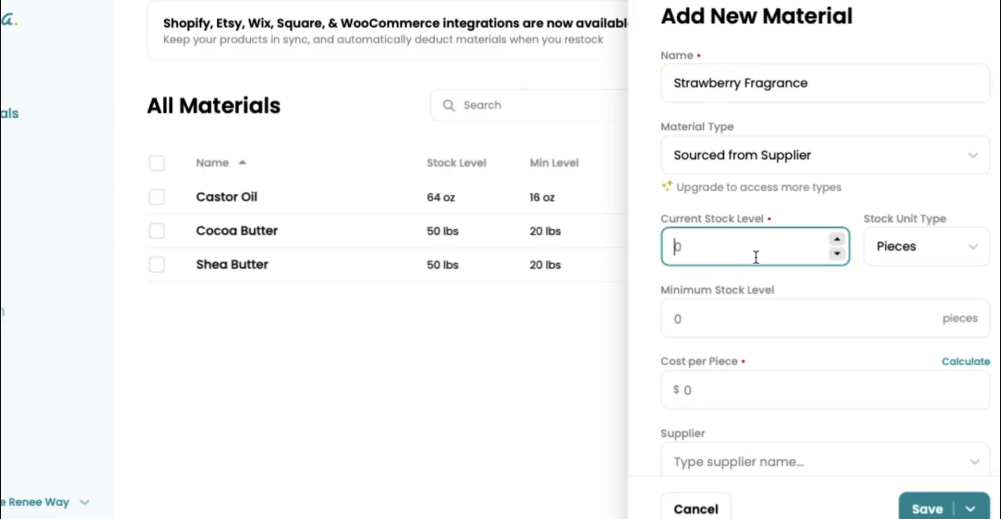
pyautogui.write('8')
pyautogui.click(971, 243)
pyautogui.click(932, 295)
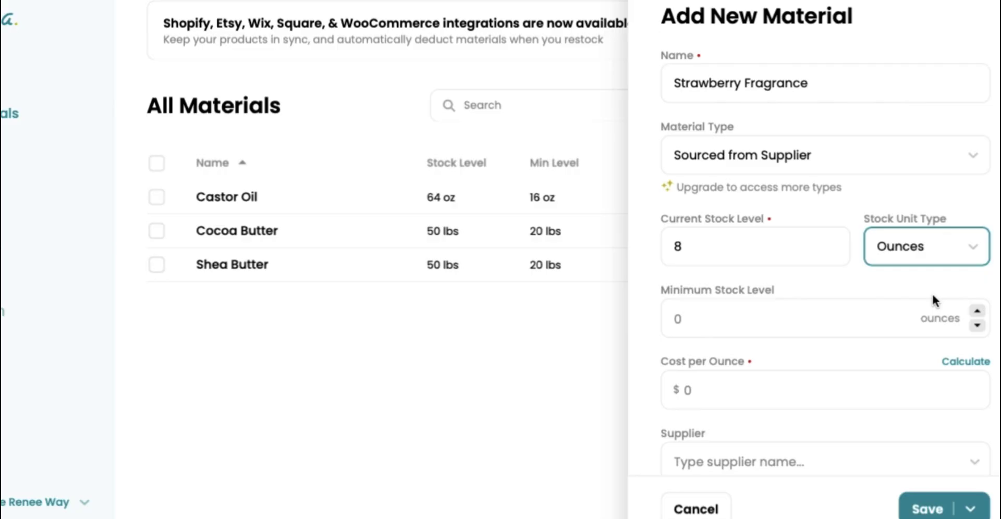
pyautogui.scroll(-1, 787, 292)
pyautogui.click(727, 254)
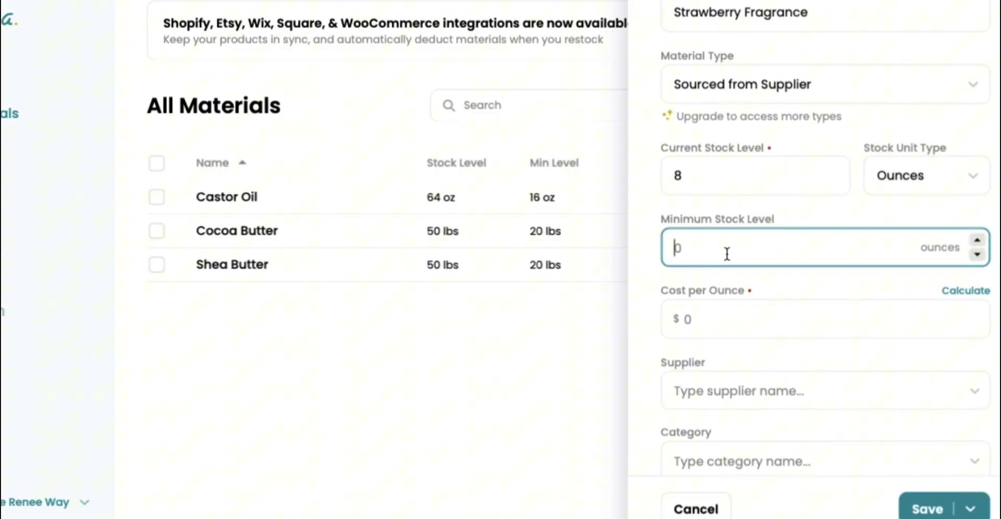
pyautogui.write('2')
# Step: Open the cost-per-ounce calculator for the Strawberry Fragrance and enter a last order of 8 oz at a material price of $12
pyautogui.click(959, 295)
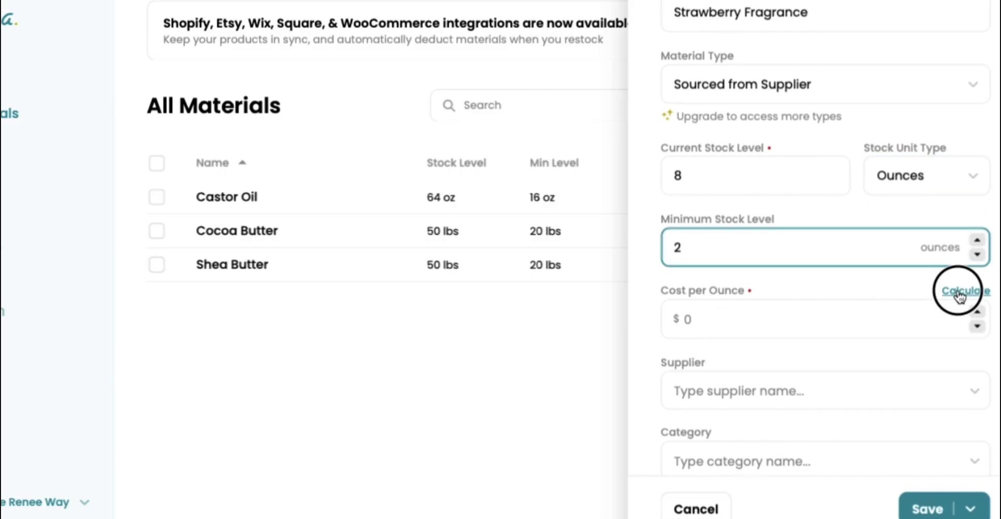
pyautogui.click(365, 163)
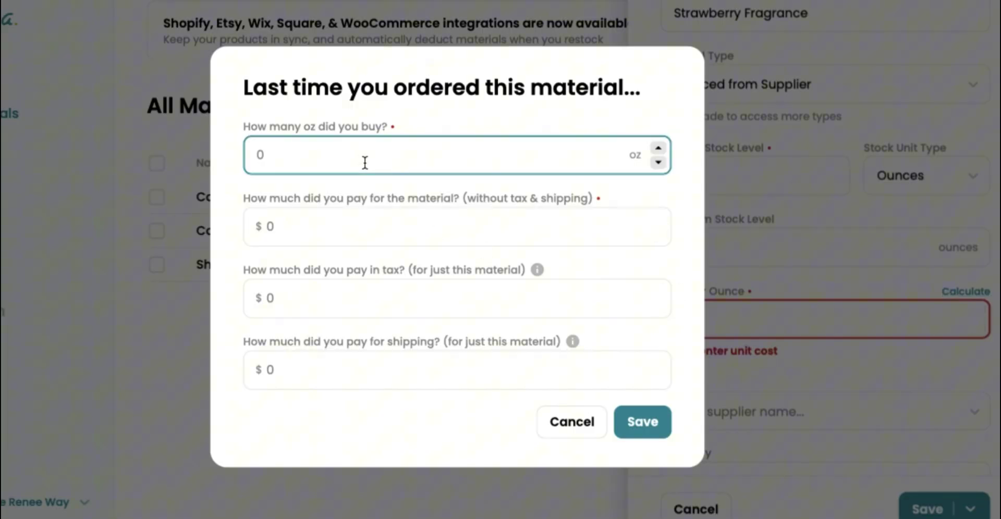
pyautogui.write('15')
pyautogui.press('BackSpace')
pyautogui.press('BackSpace')
pyautogui.write('8')
pyautogui.click(395, 228)
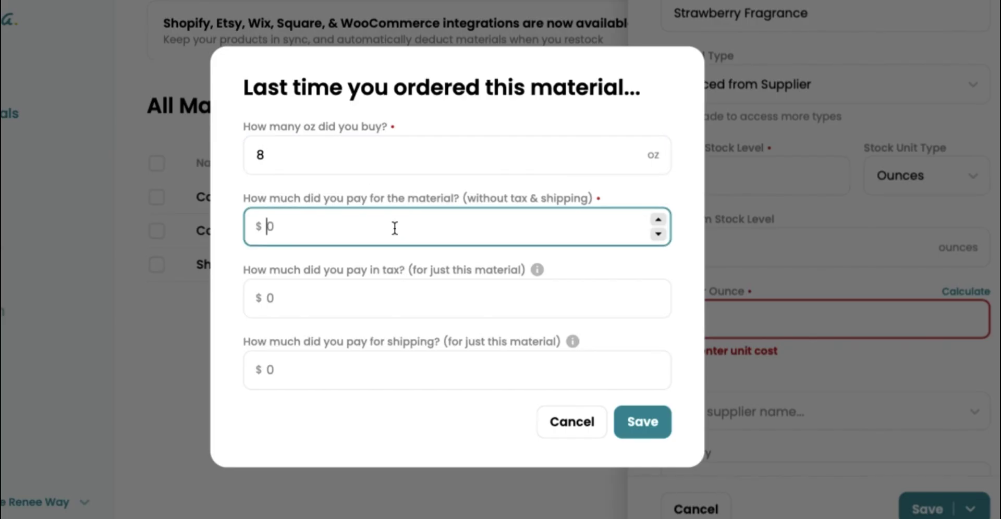
pyautogui.write('12')
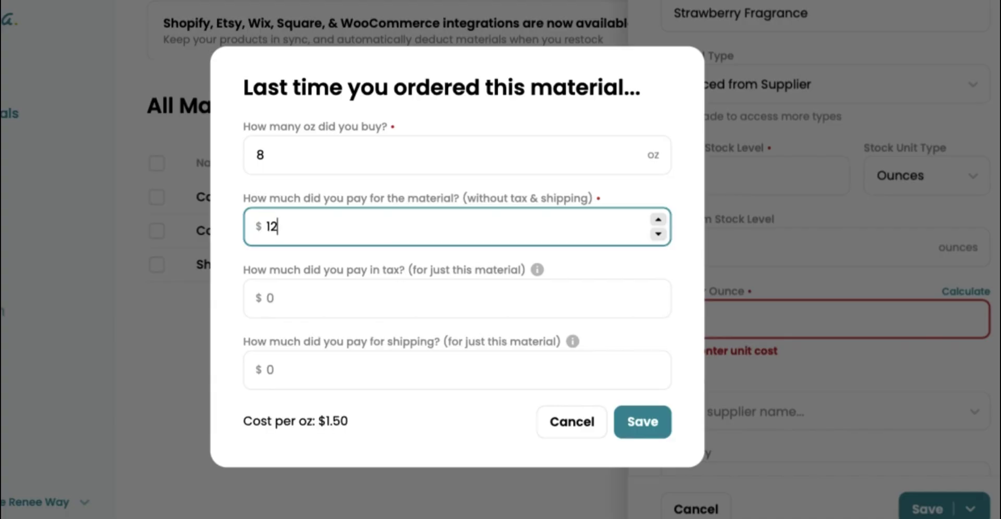
# Step: Add $3.99 tax and $2.99 shipping to the Strawberry Fragrance's last order and save the calculated cost per ounce
pyautogui.click(355, 296)
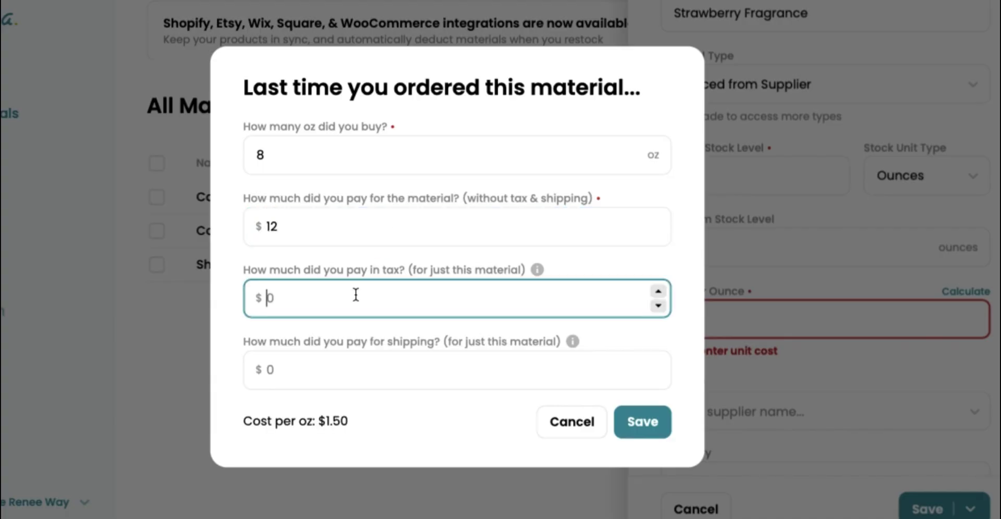
pyautogui.write('3.99')
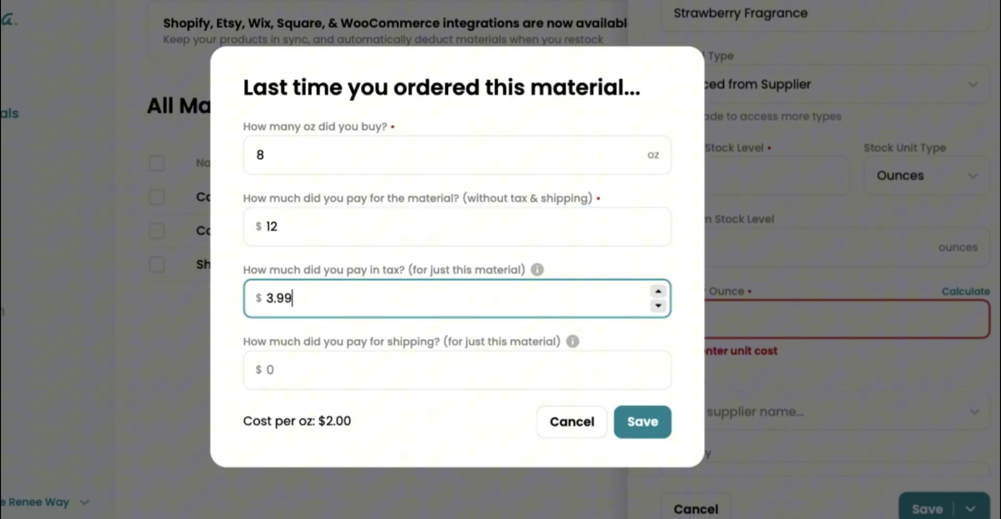
pyautogui.click(338, 364)
pyautogui.write('2.99')
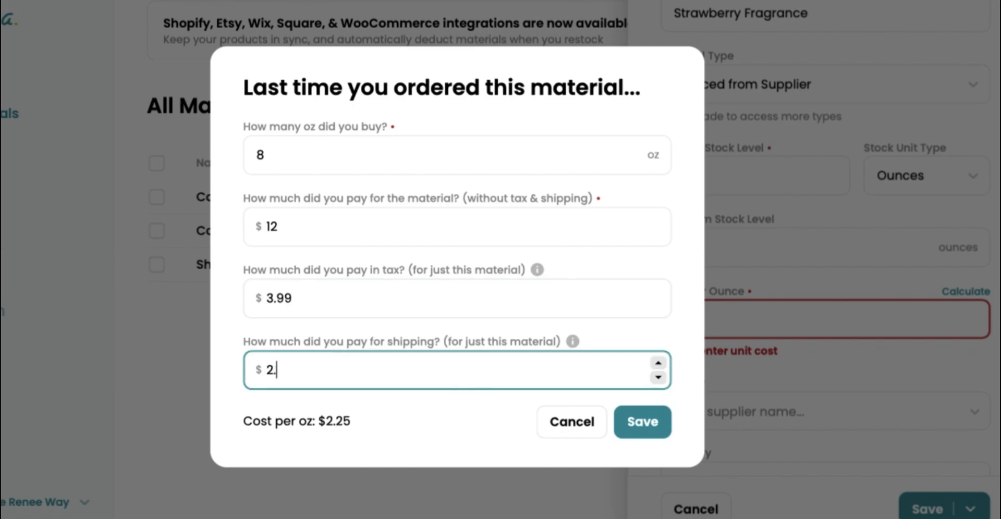
pyautogui.click(655, 424)
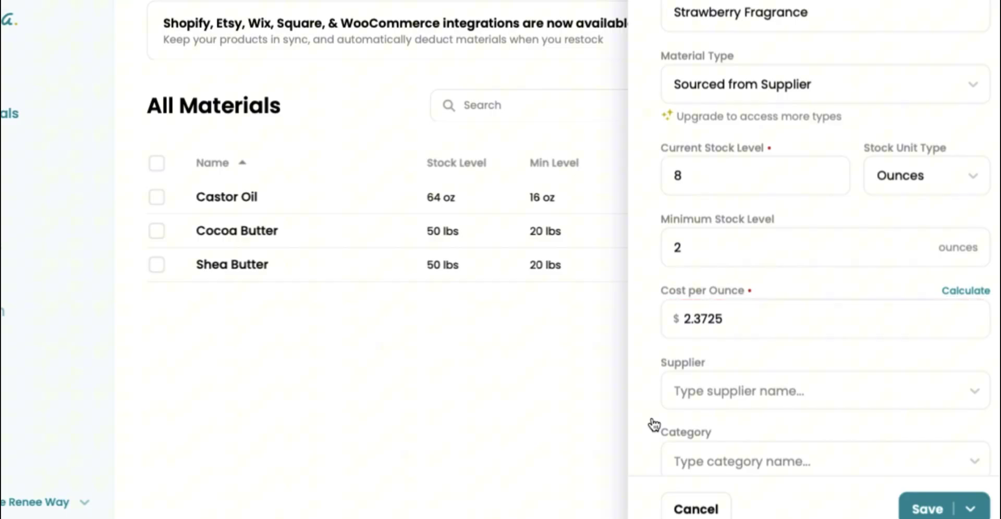
# Step: Create the supplier P & J Trading and assign it to the Strawberry Fragrance
pyautogui.scroll(-3, 767, 385)
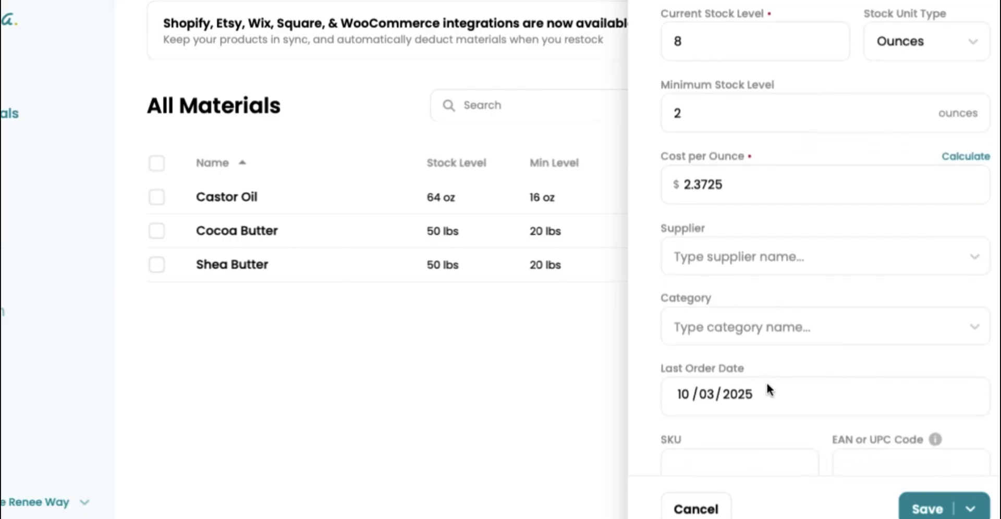
pyautogui.click(721, 260)
pyautogui.write('P')
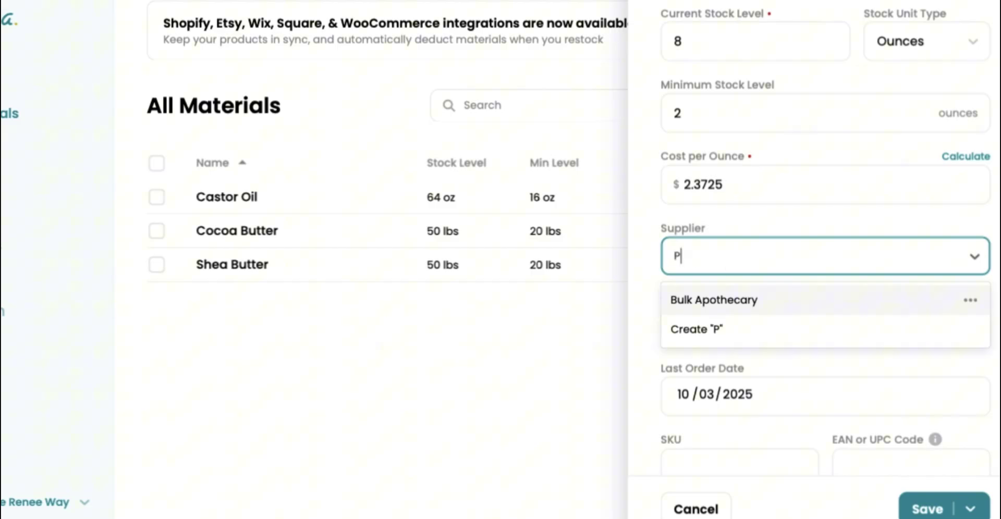
pyautogui.write(' & J Trading')
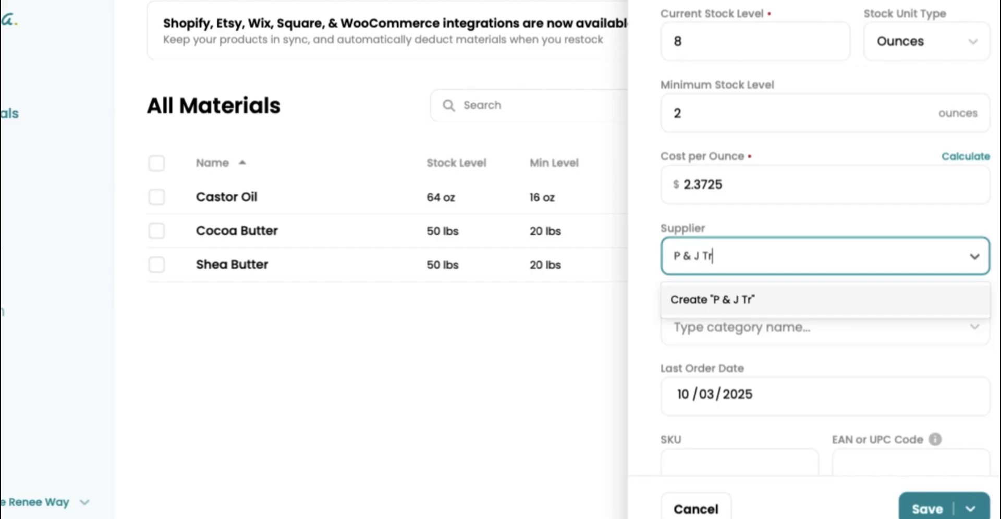
pyautogui.click(693, 308)
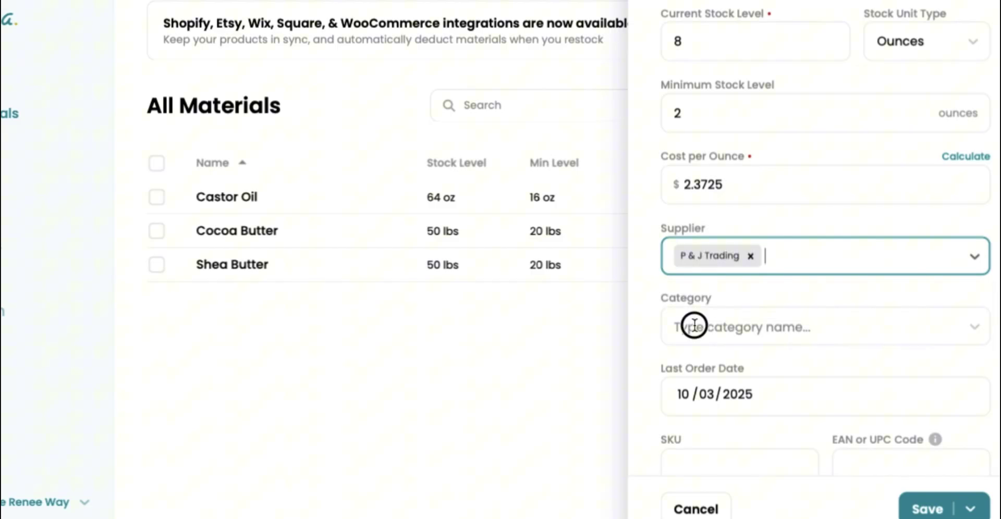
# Step: Try to create the category Fragrance for the Strawberry Fragrance, then save the material and return to the materials list
pyautogui.click(694, 324)
pyautogui.write('Fragrance')
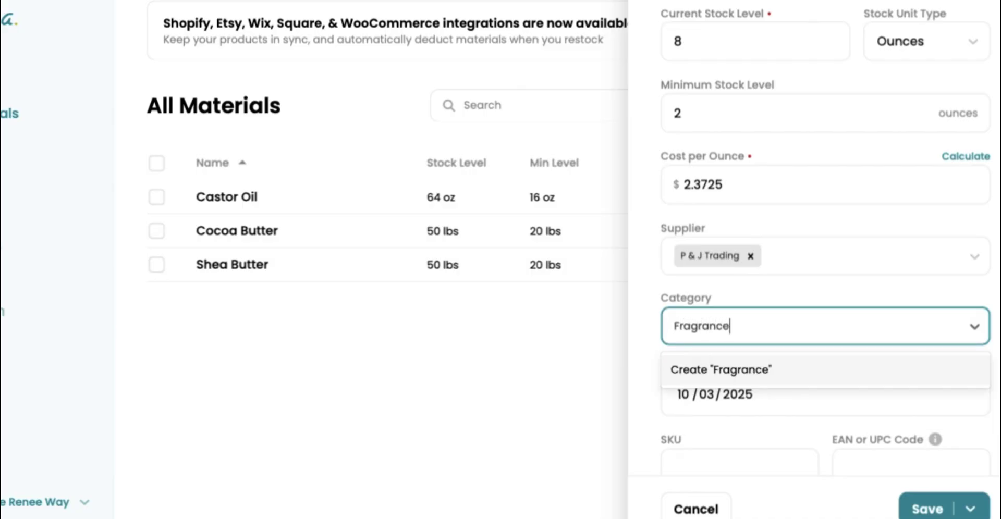
pyautogui.click(709, 349)
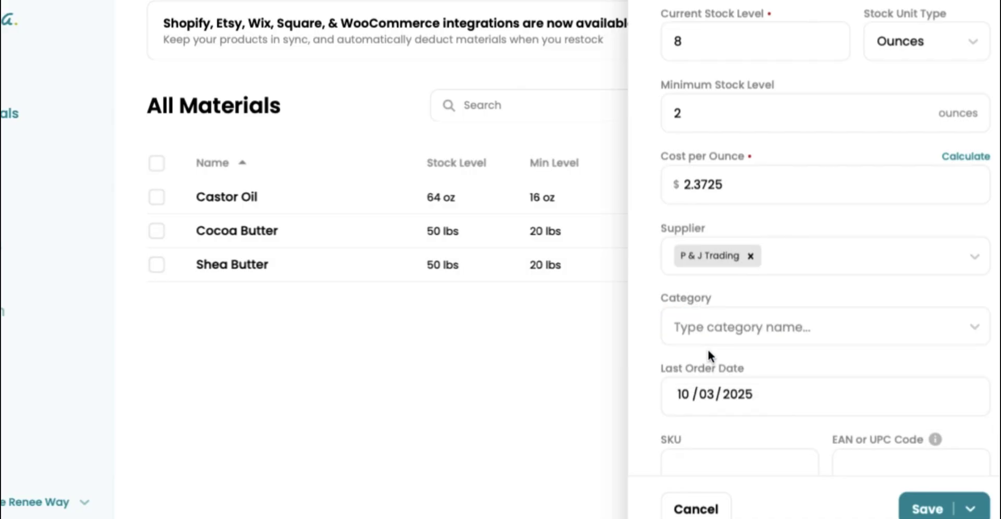
pyautogui.click(918, 511)
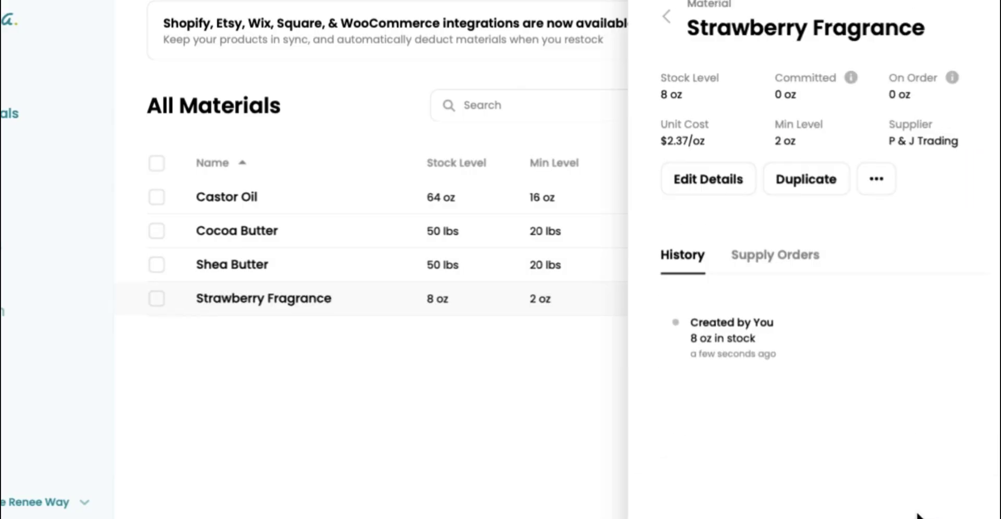
pyautogui.click(666, 16)
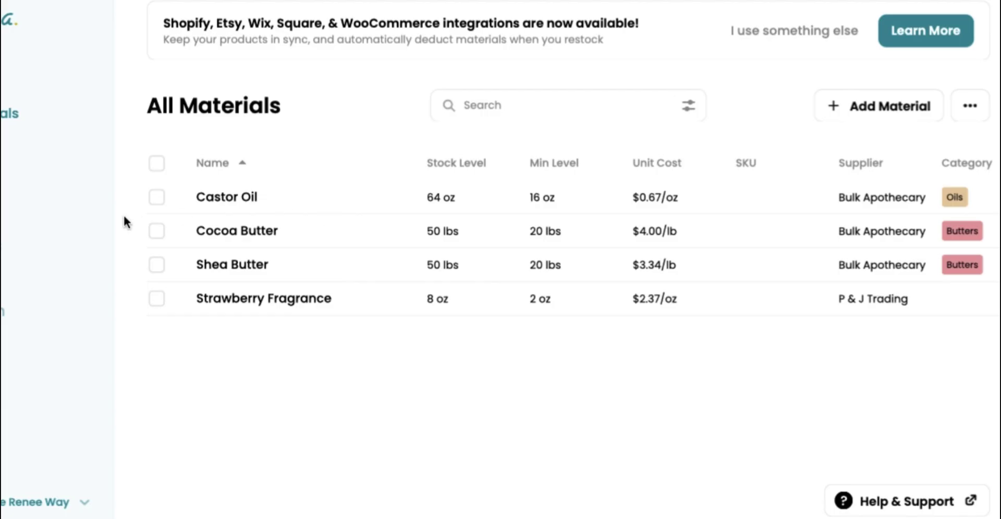
# Step: Start a new product in the products list and name it Strawberry Body Butter
pyautogui.click(53, 220)
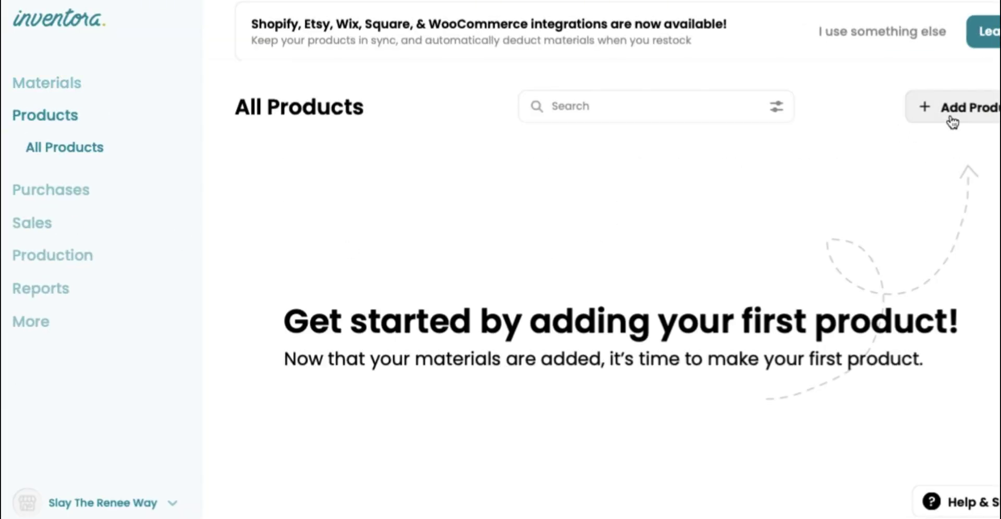
pyautogui.click(953, 122)
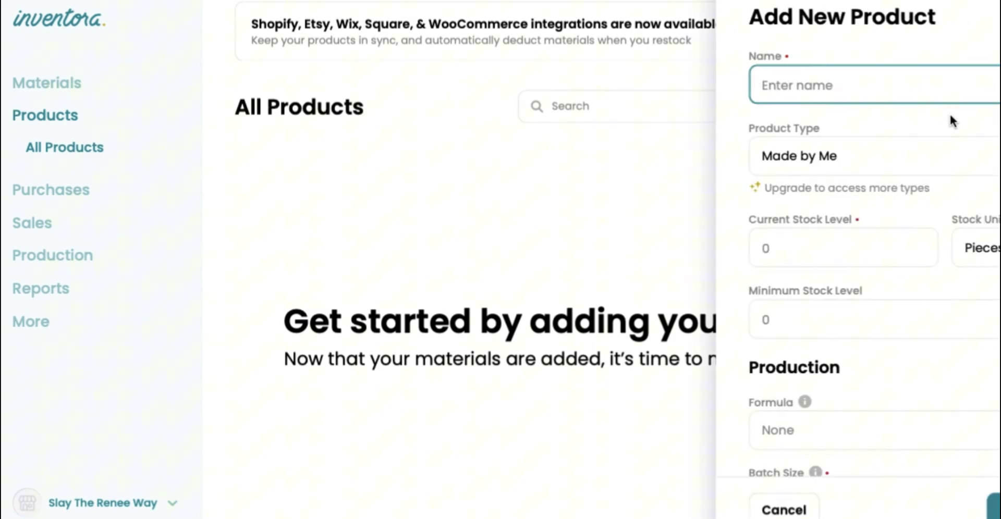
pyautogui.write('Str')
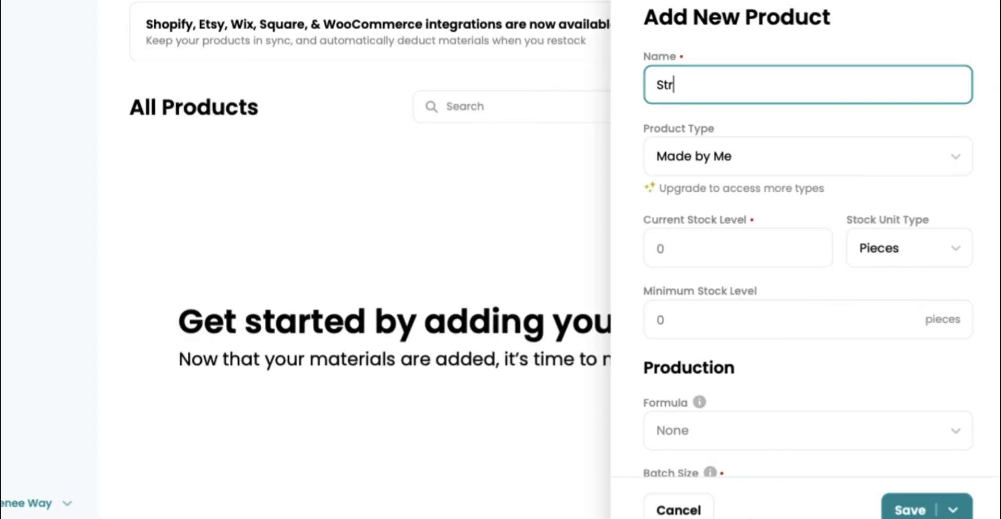
pyautogui.write('awberry Body Butter')
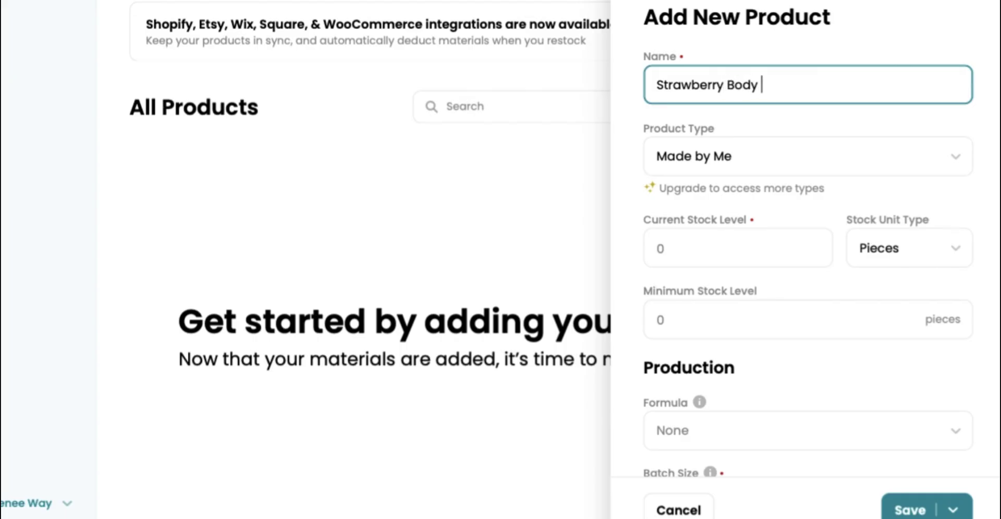
# Step: Set the product's current stock level to 10 with Pieces as the unit and its minimum stock level to 3
pyautogui.click(743, 248)
pyautogui.write('10')
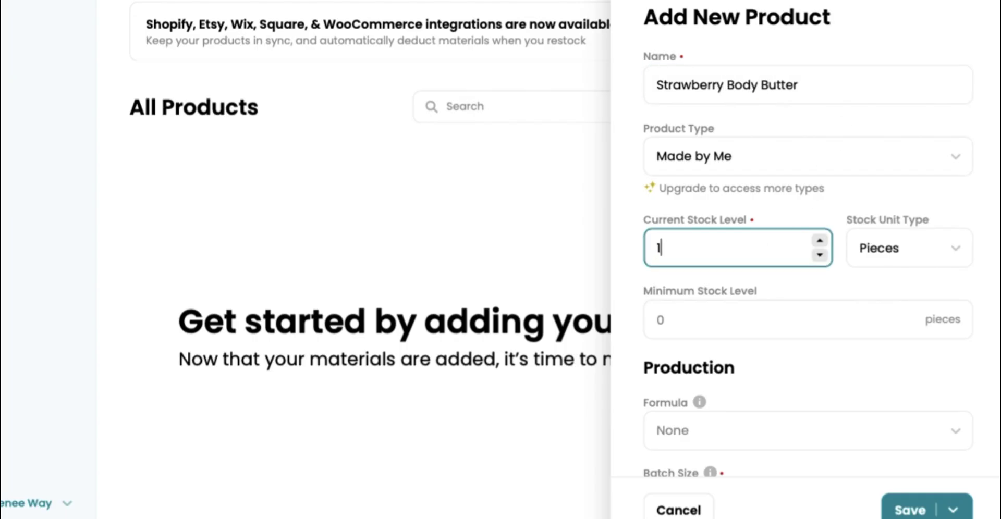
pyautogui.click(870, 257)
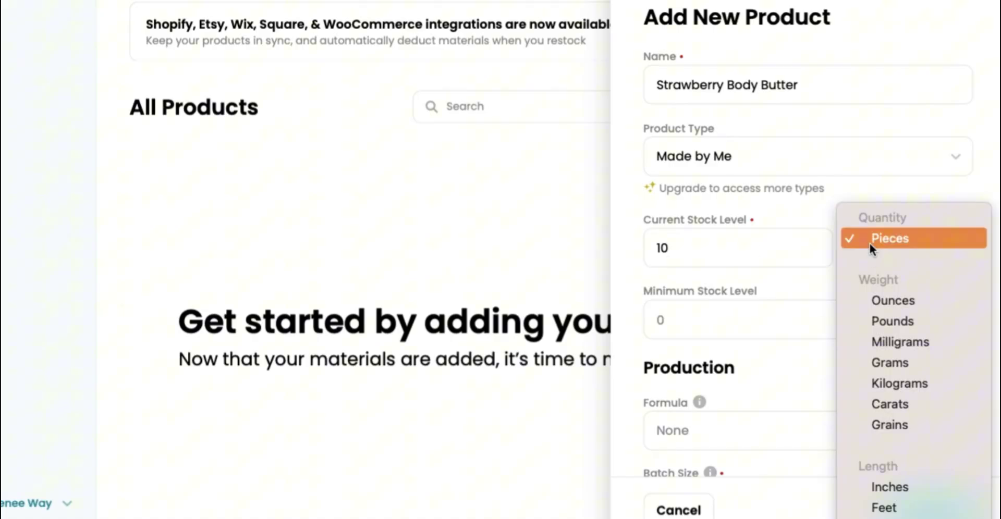
pyautogui.click(869, 240)
pyautogui.click(702, 318)
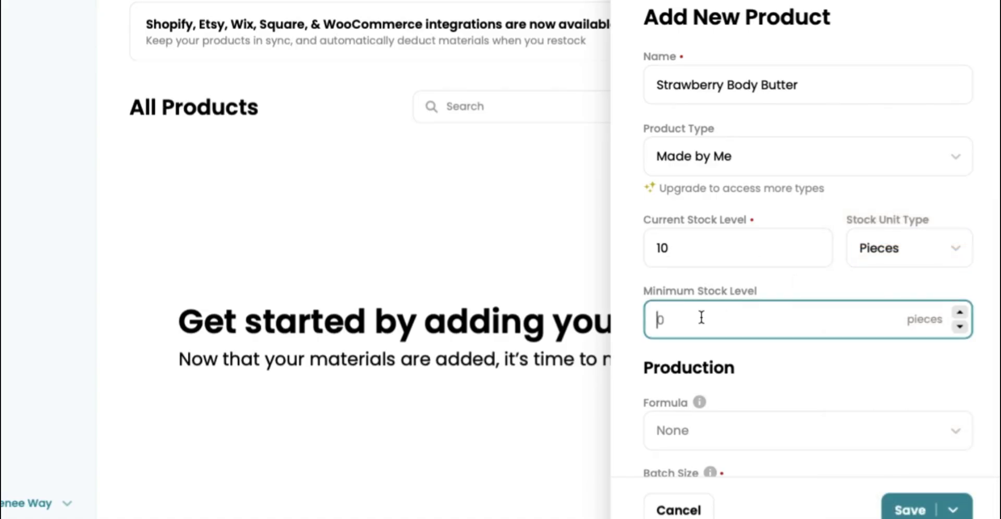
pyautogui.write('3')
# Step: Check the formula selection for the product and close it without choosing a formula
pyautogui.scroll(-2, 808, 261)
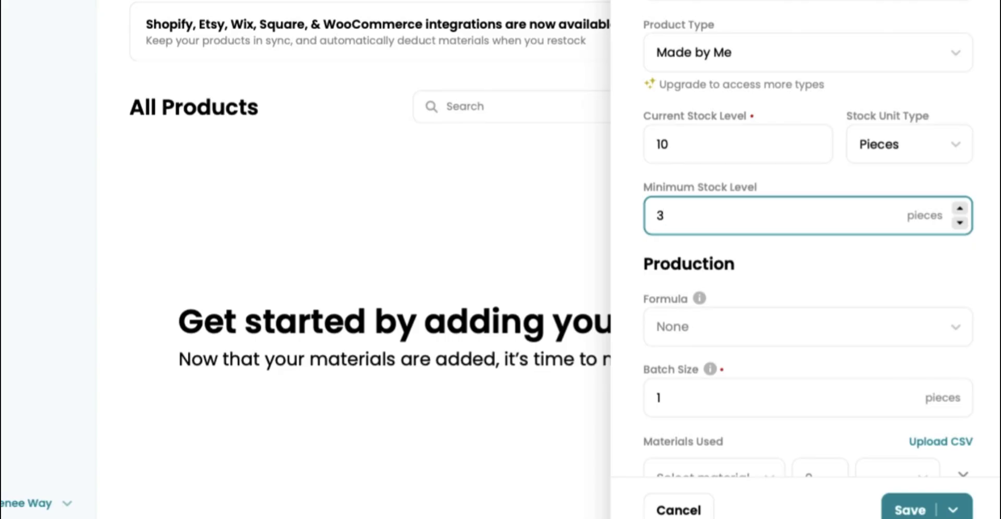
pyautogui.click(681, 338)
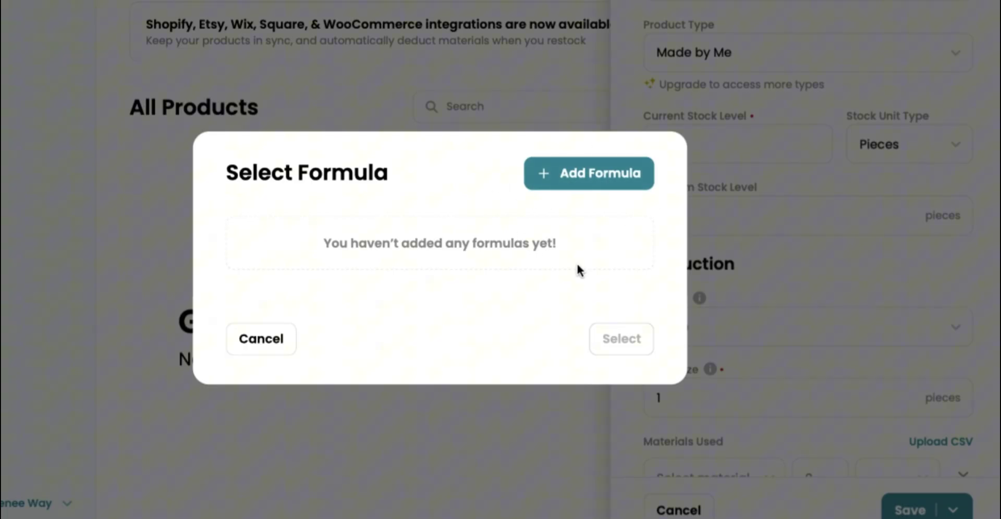
pyautogui.click(277, 339)
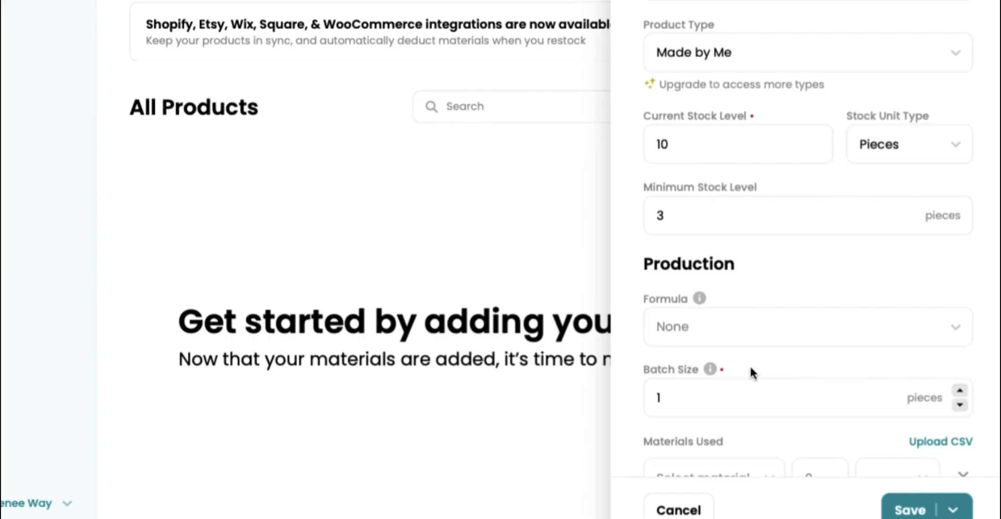
# Step: Read the batch size explanation and set the batch size to 5 pieces
pyautogui.scroll(-1, 750, 364)
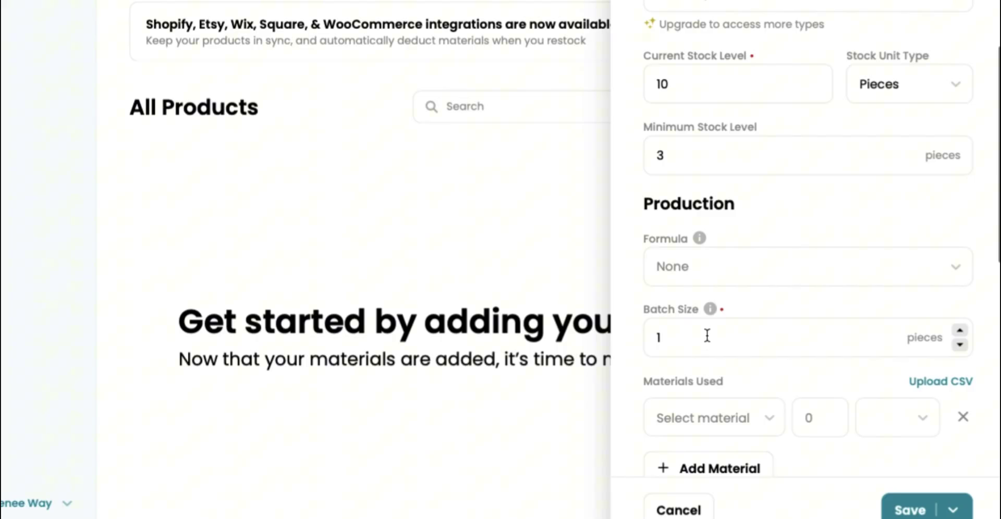
pyautogui.moveTo(709, 311)
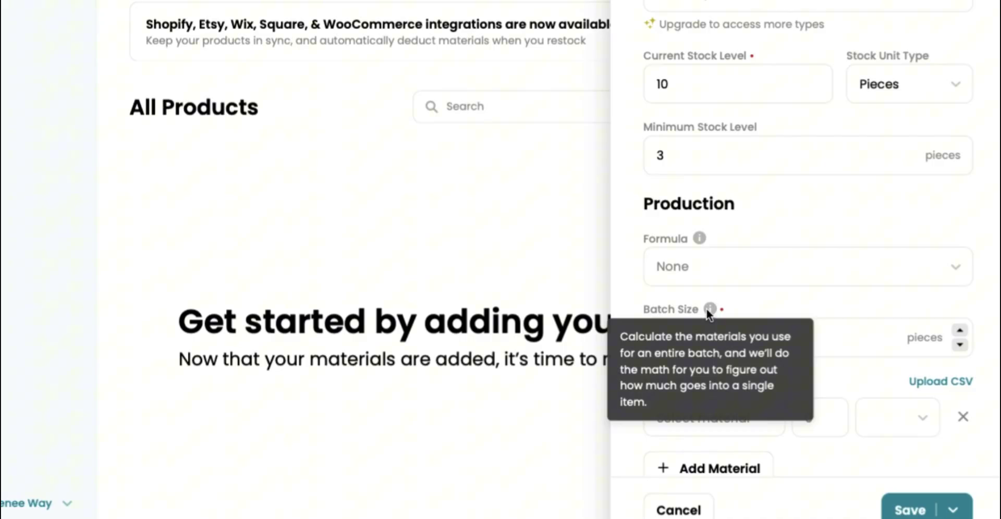
pyautogui.click(706, 308)
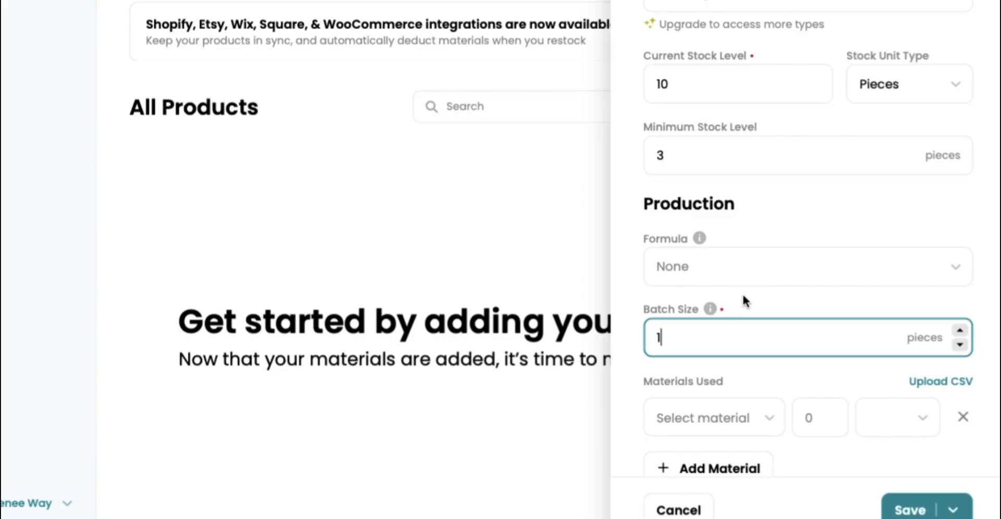
pyautogui.scroll(-2, 840, 315)
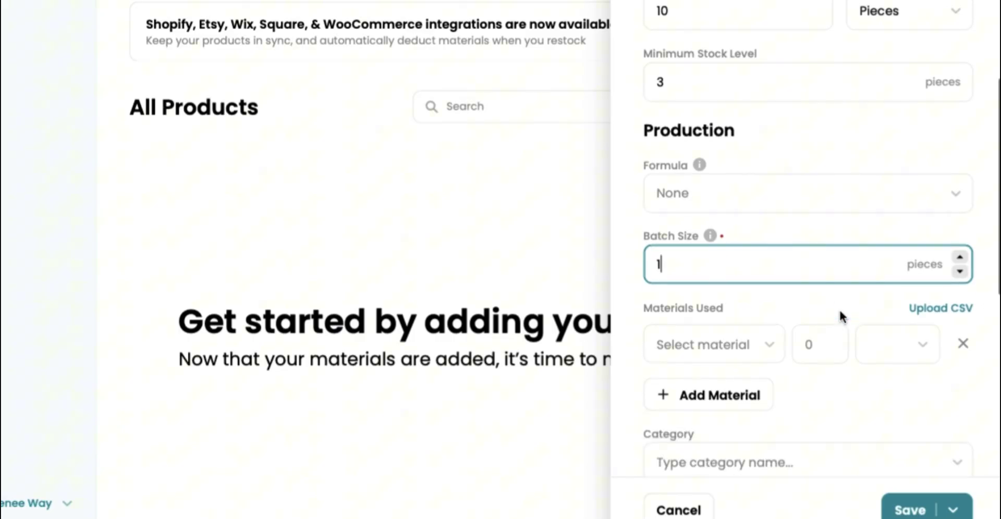
pyautogui.scroll(-1, 839, 308)
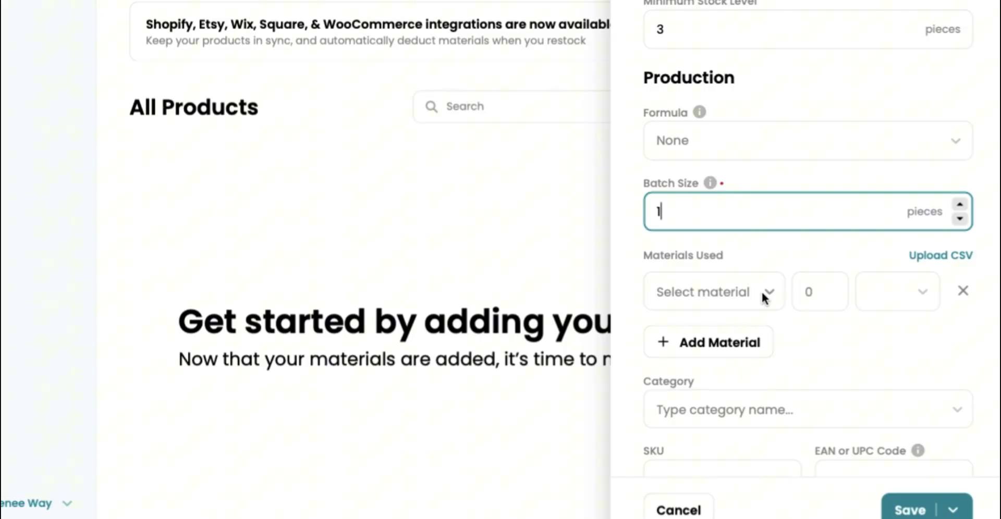
pyautogui.press('BackSpace')
pyautogui.write('5')
# Step: Choose Castor Oil as the first material used and set its amount to 2 ounces
pyautogui.scroll(-2, 752, 285)
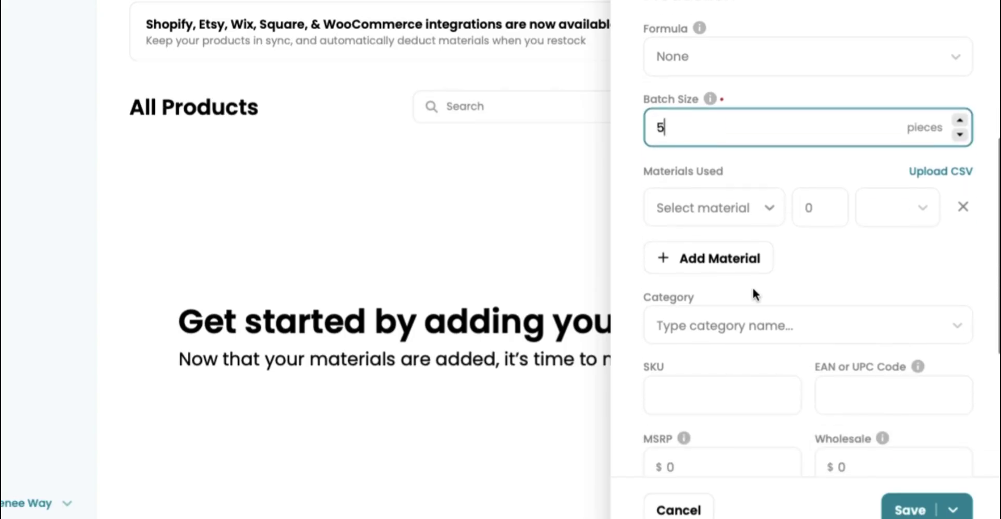
pyautogui.click(767, 211)
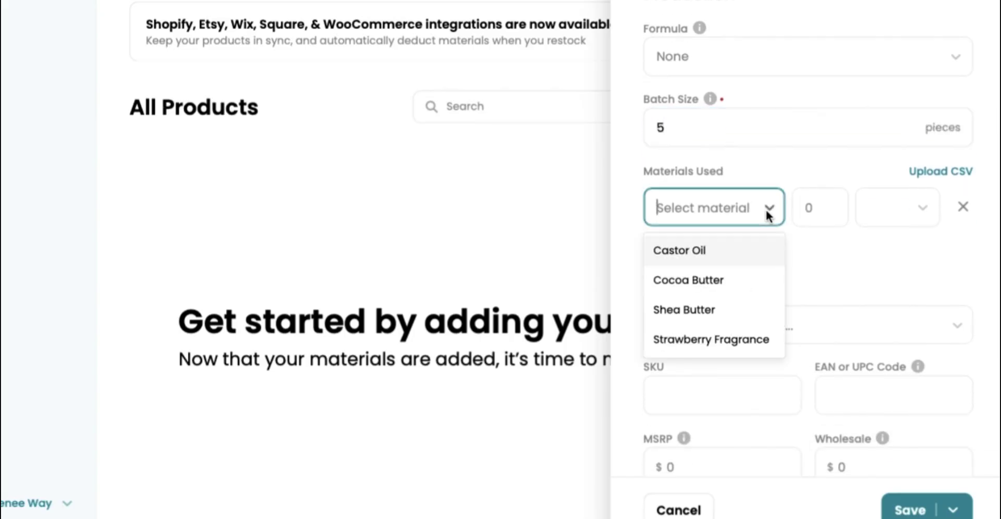
pyautogui.click(715, 253)
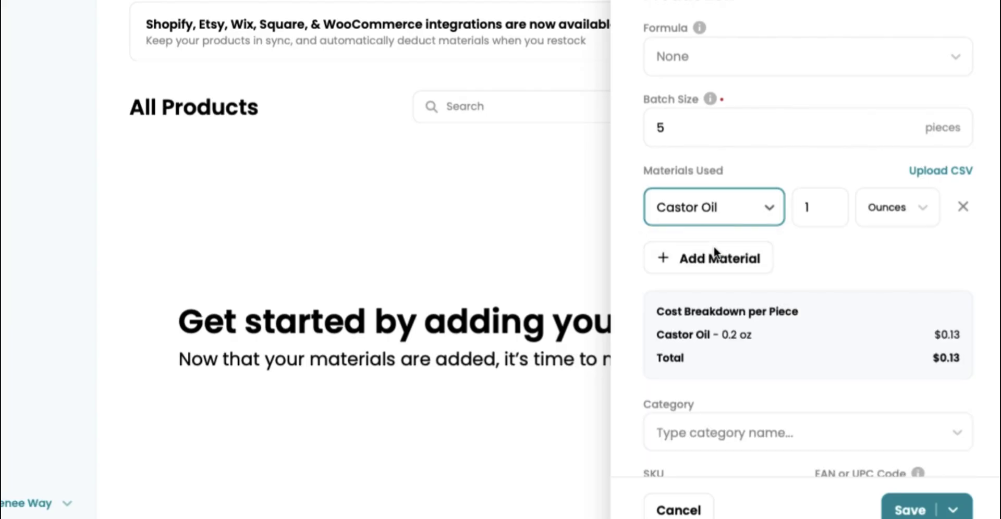
pyautogui.click(808, 209)
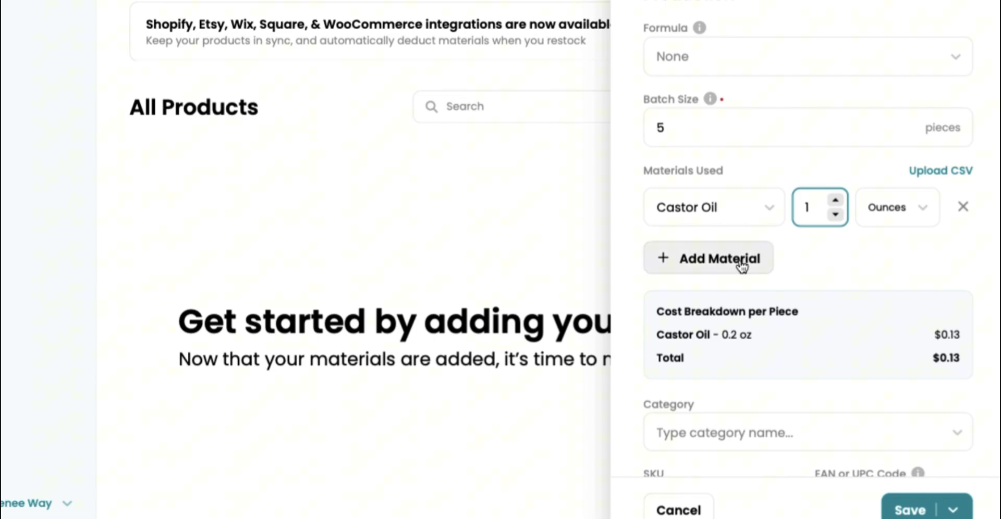
pyautogui.click(836, 199)
# Step: Add Cocoa Butter to the materials used with an amount of 2 pounds
pyautogui.click(722, 257)
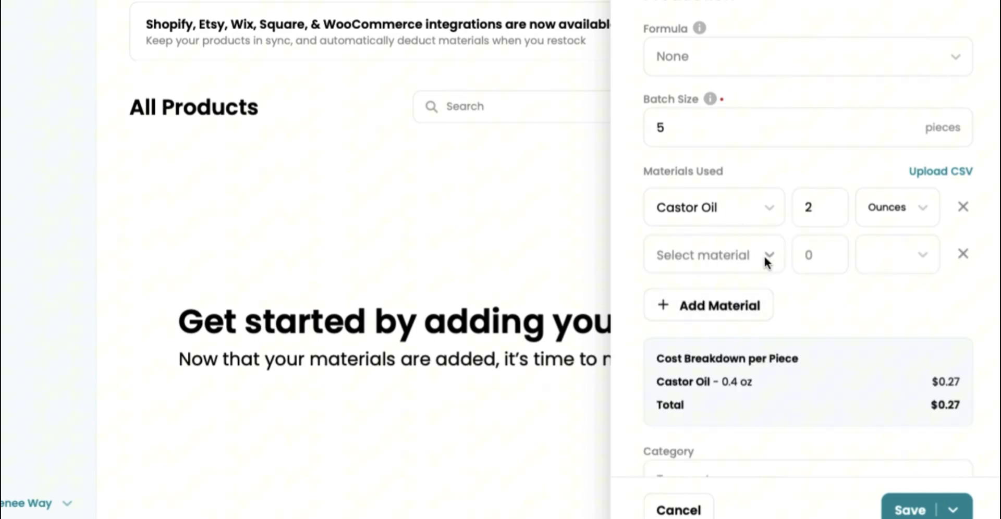
pyautogui.click(764, 256)
pyautogui.click(709, 295)
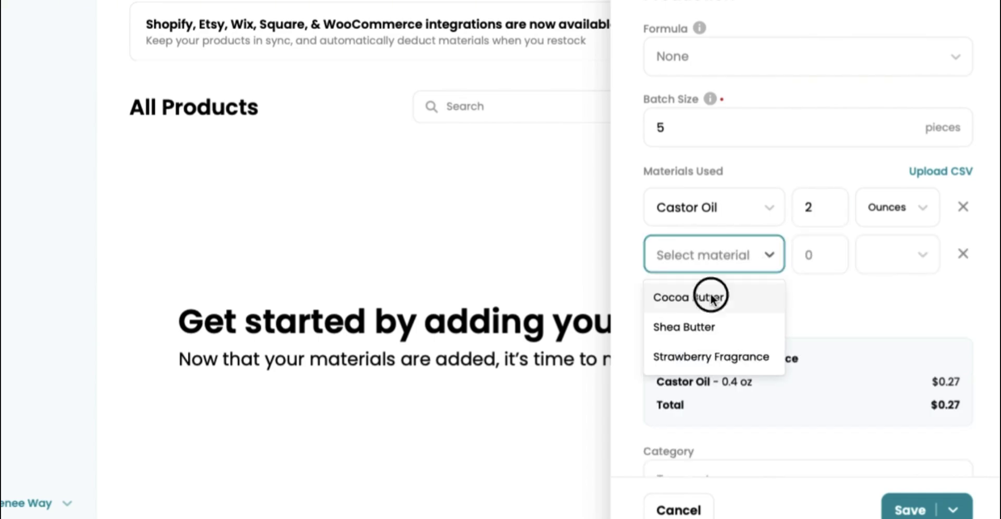
pyautogui.click(837, 247)
pyautogui.click(836, 247)
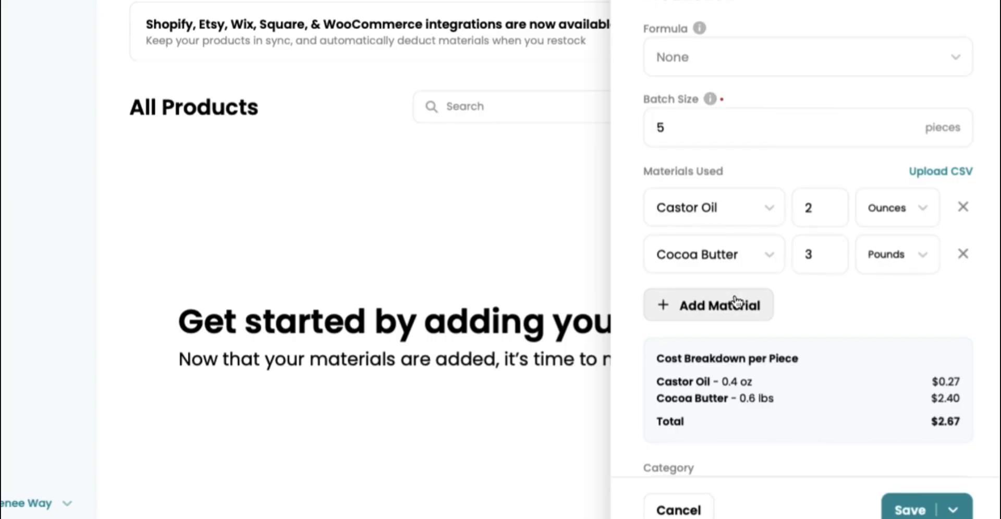
pyautogui.click(836, 262)
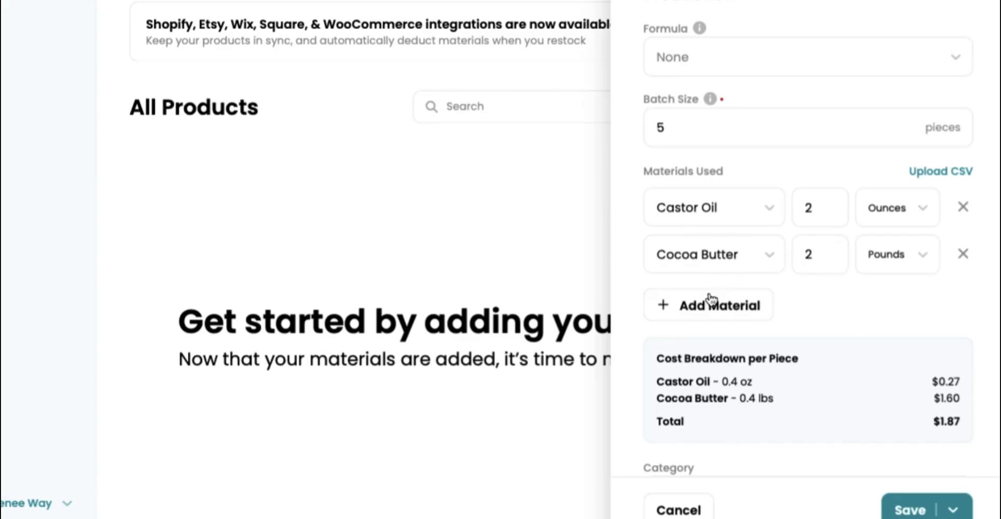
# Step: Add Shea Butter to the materials used with an amount of 3 pounds
pyautogui.click(699, 305)
pyautogui.click(766, 303)
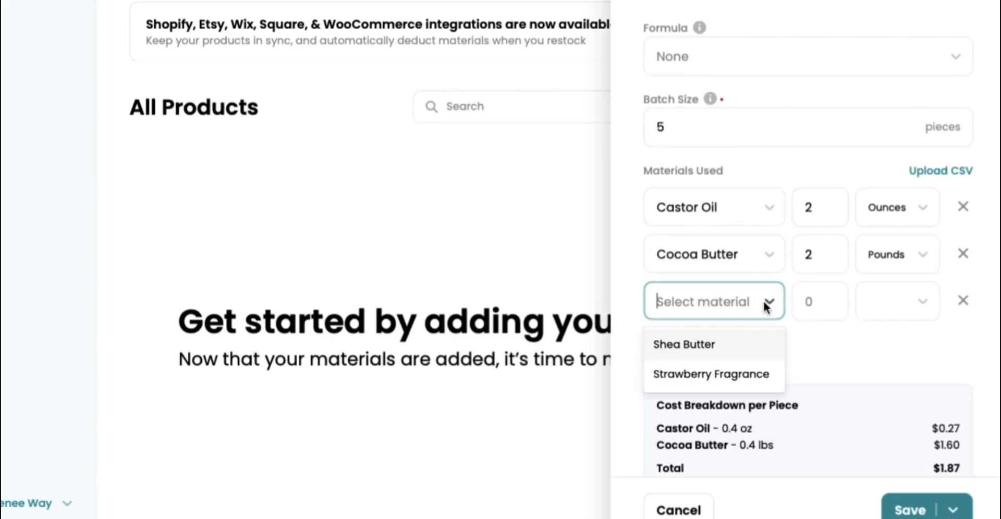
pyautogui.click(721, 345)
pyautogui.click(836, 295)
pyautogui.click(836, 295)
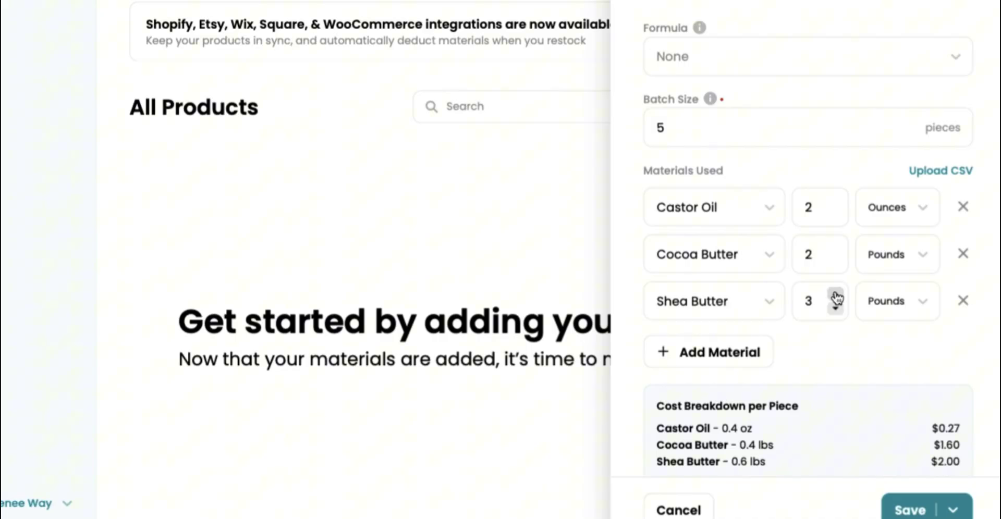
# Step: Set the batch size to 10 pieces and the Cocoa Butter amount to 3 pounds
pyautogui.click(696, 130)
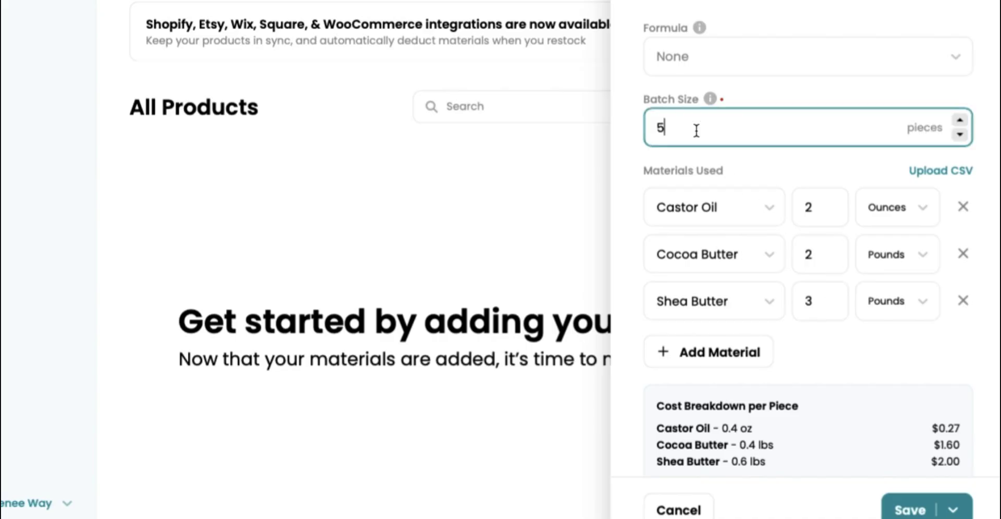
pyautogui.press('BackSpace')
pyautogui.write('10')
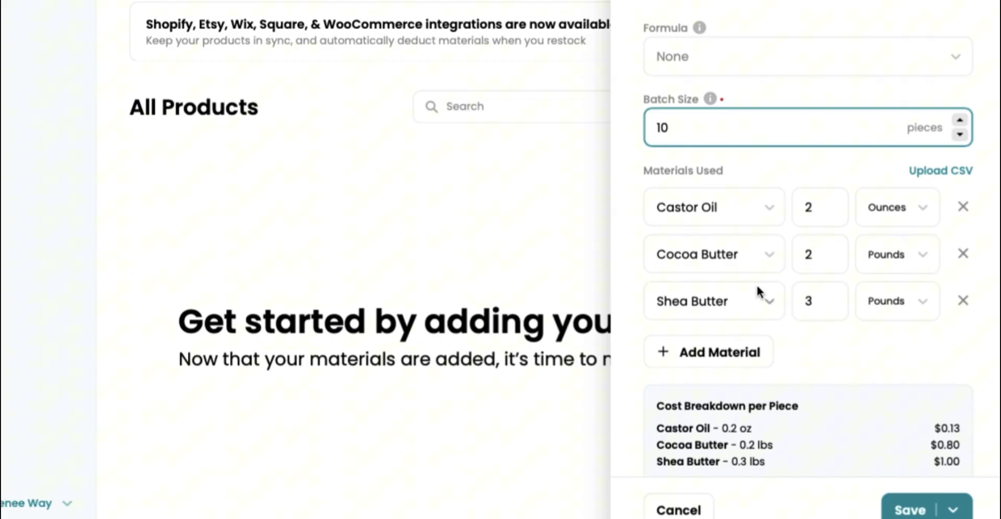
pyautogui.click(835, 248)
# Step: Add Strawberry Fragrance to the materials used with an amount of 2 ounces
pyautogui.scroll(-1, 781, 308)
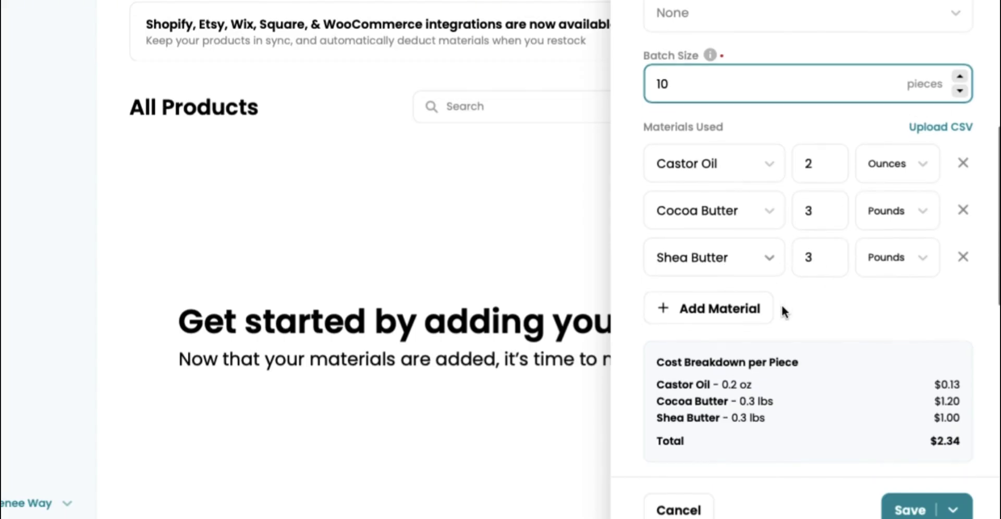
pyautogui.click(733, 307)
pyautogui.click(666, 300)
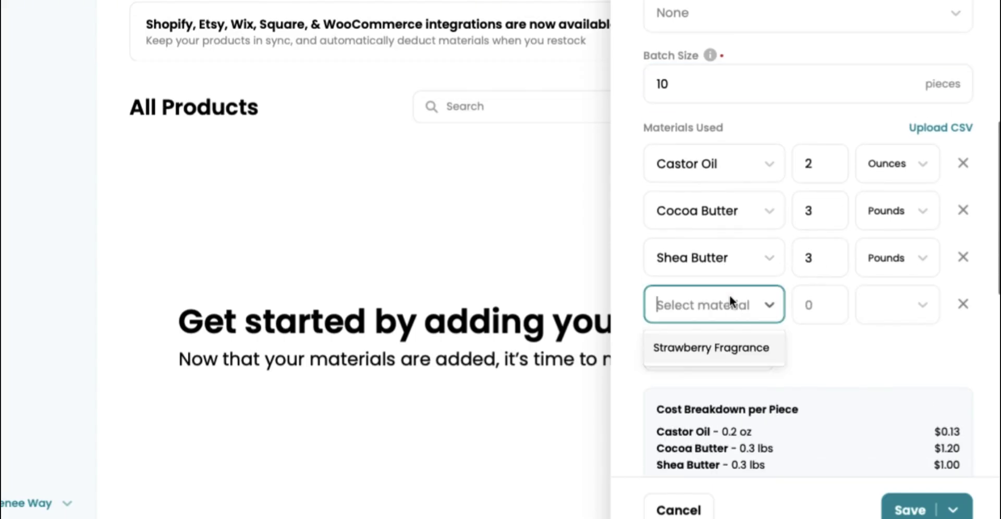
pyautogui.click(706, 347)
pyautogui.click(837, 298)
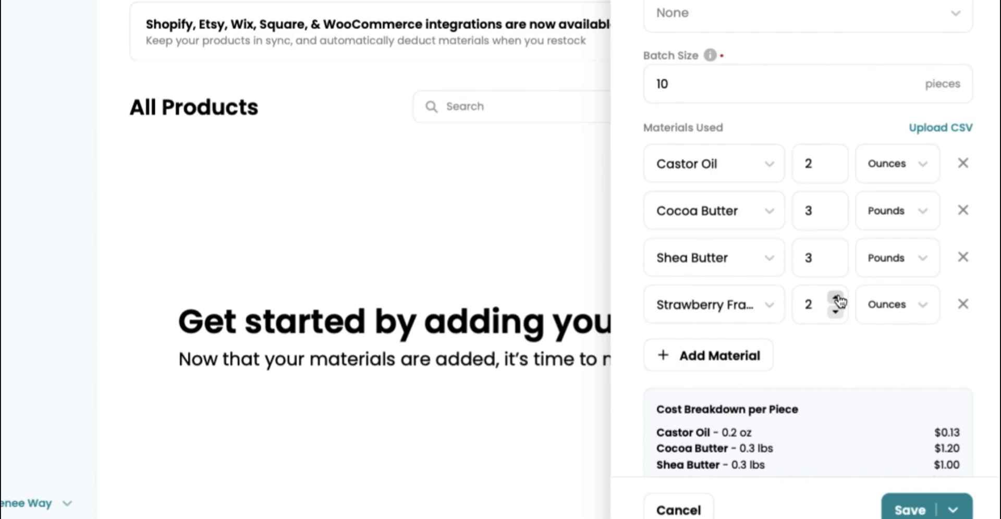
# Step: Set the Castor Oil amount to 3 ounces and the Strawberry Fragrance amount to 4 grams
pyautogui.click(835, 156)
pyautogui.moveTo(833, 316)
pyautogui.click(834, 314)
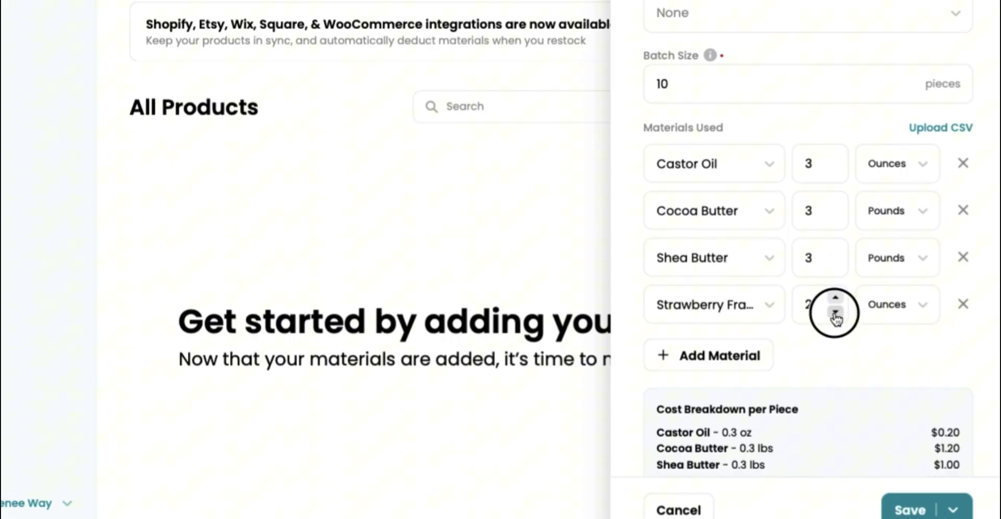
pyautogui.click(903, 309)
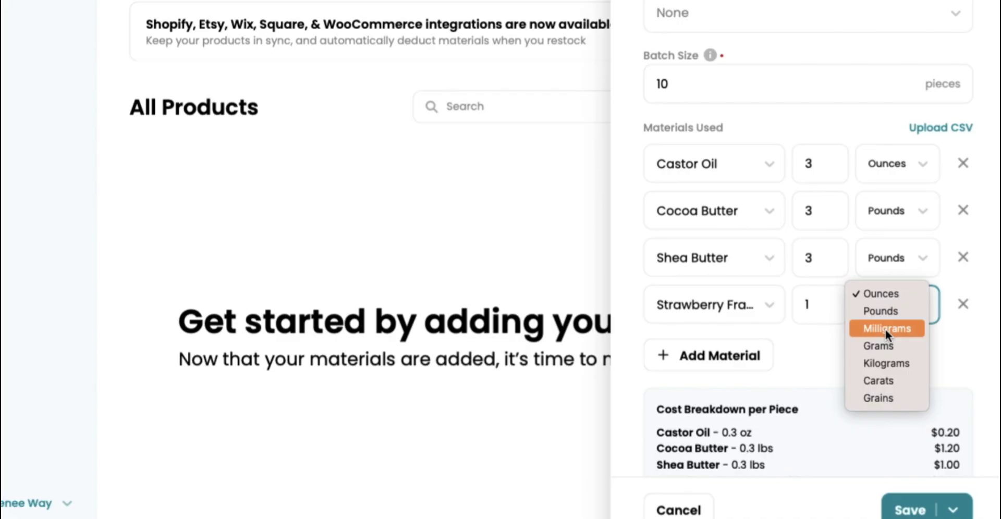
pyautogui.click(884, 344)
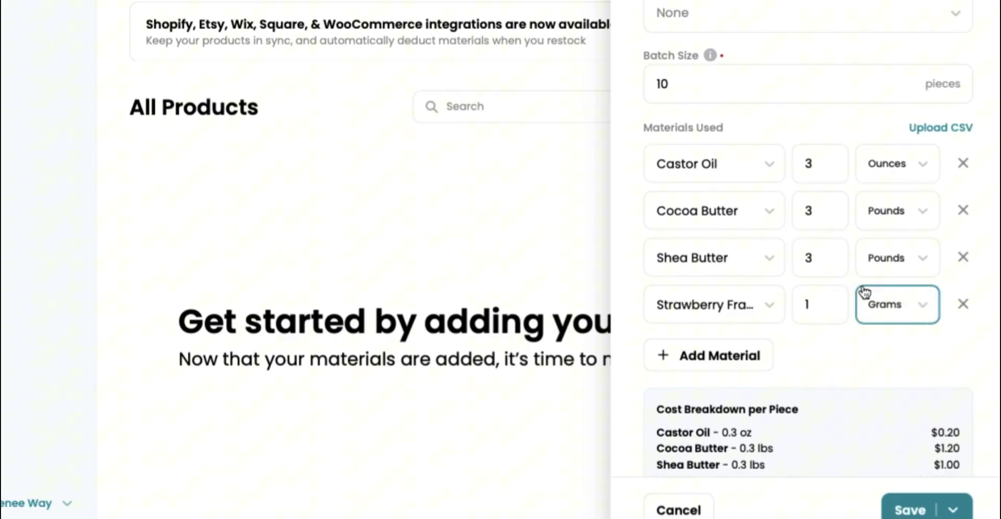
pyautogui.click(837, 298)
pyautogui.click(837, 298)
pyautogui.click(837, 299)
pyautogui.scroll(-2, 807, 354)
pyautogui.scroll(-1, 806, 350)
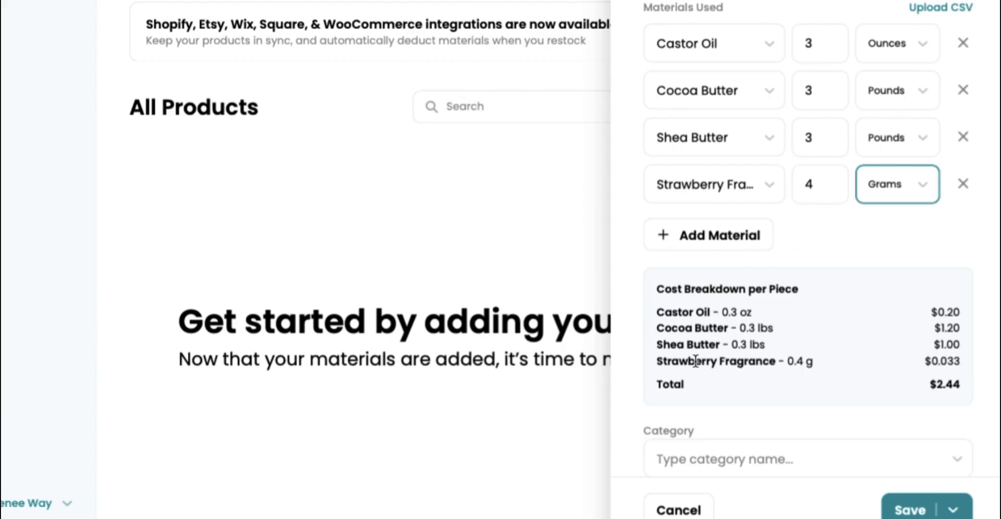
pyautogui.scroll(-2, 849, 403)
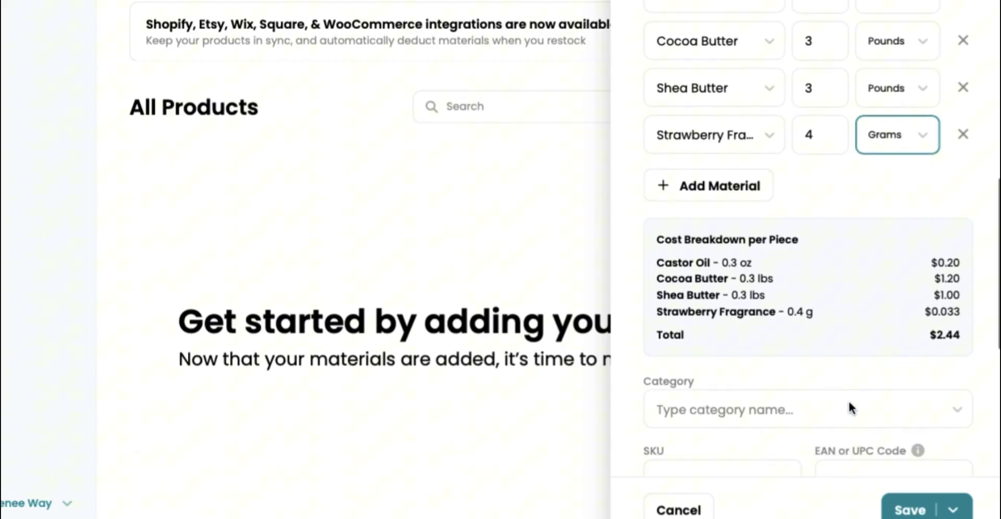
# Step: Create the category Body Butters and assign it to the product
pyautogui.click(815, 379)
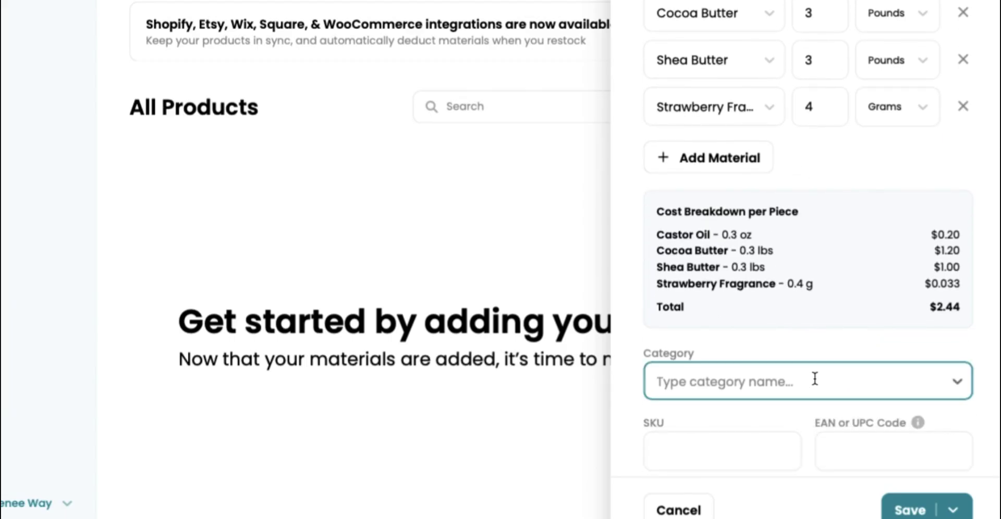
pyautogui.write('Bo')
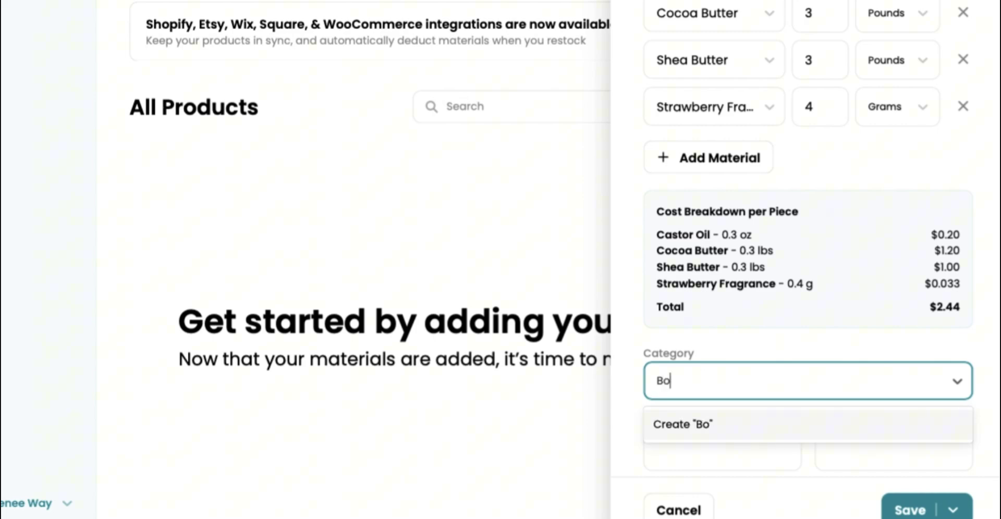
pyautogui.write('dy Butters')
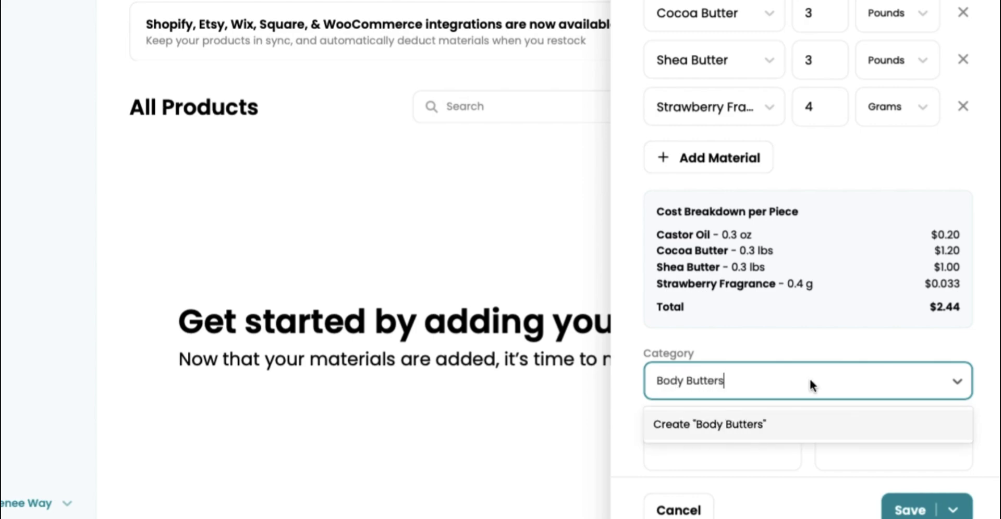
pyautogui.click(759, 425)
# Step: Save the product as already made with its material levels adjusted, and close its details
pyautogui.scroll(-4, 759, 424)
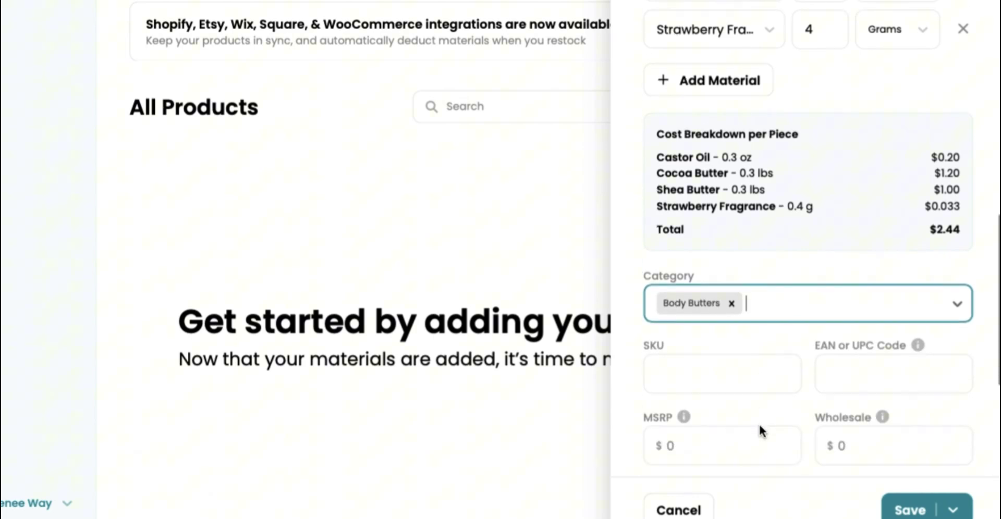
pyautogui.scroll(-3, 759, 424)
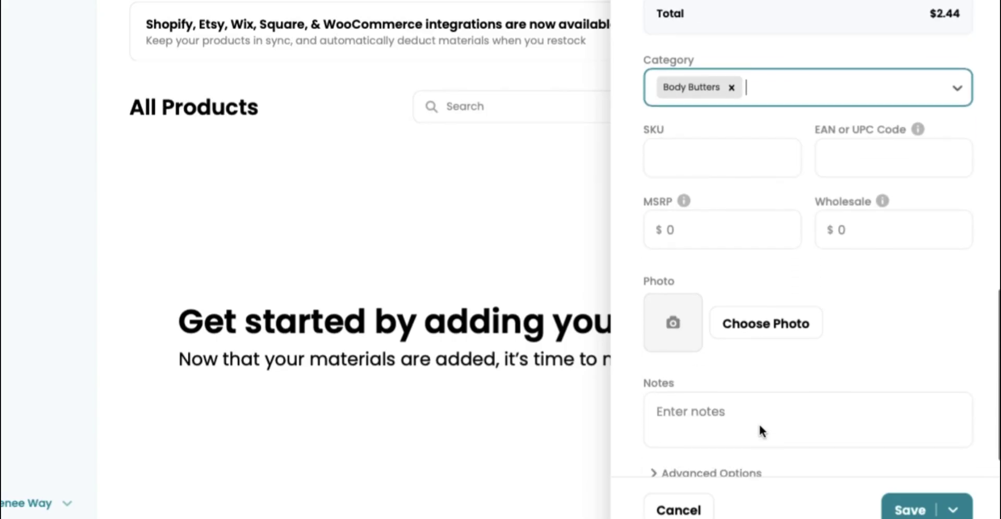
pyautogui.scroll(4, 780, 376)
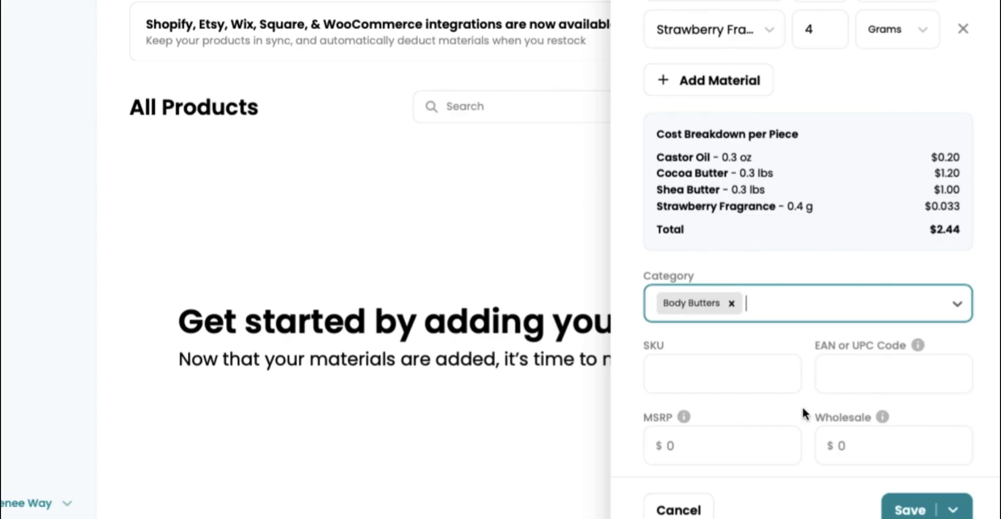
pyautogui.click(891, 514)
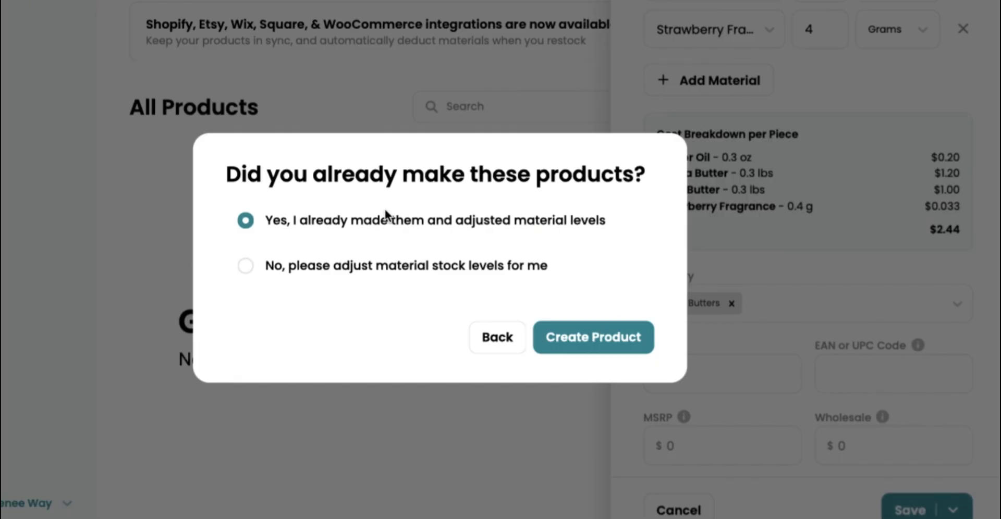
pyautogui.click(559, 353)
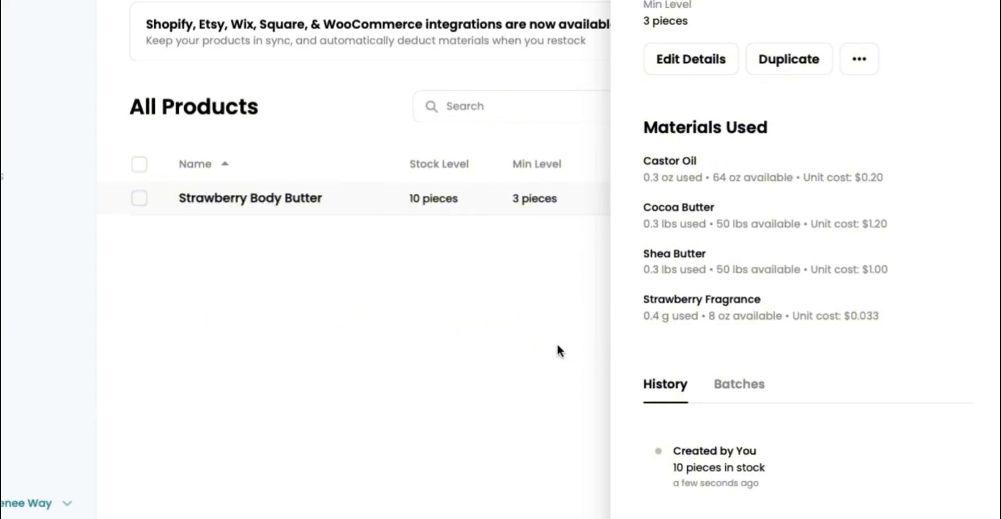
pyautogui.click(558, 347)
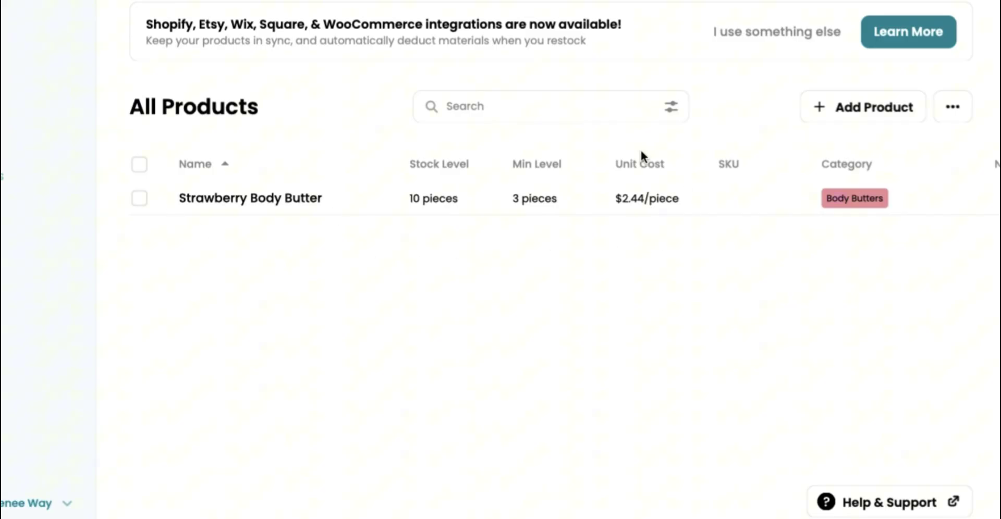
# Step: Start a manually entered supply order with Bulk Apothecary as the supplier
pyautogui.hscroll(5, 660, 200)
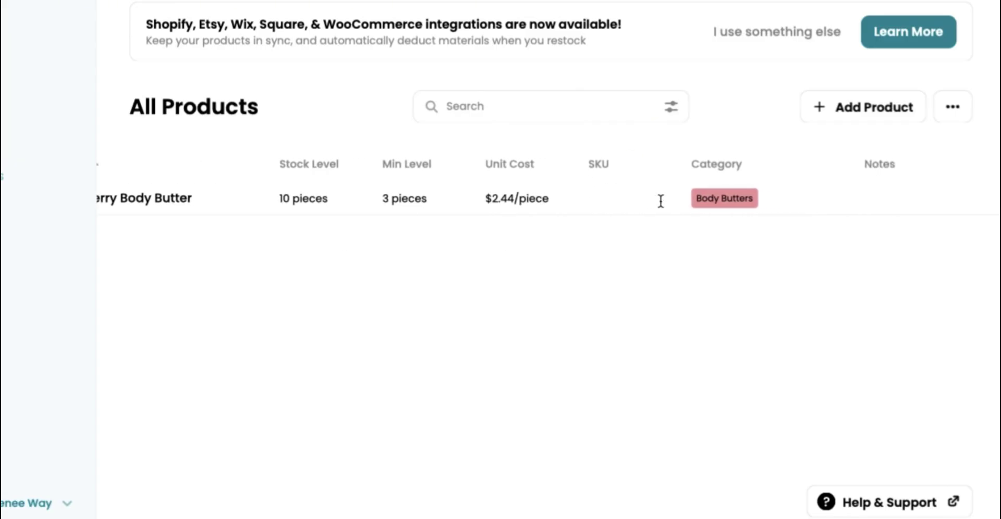
pyautogui.hscroll(-5, 660, 199)
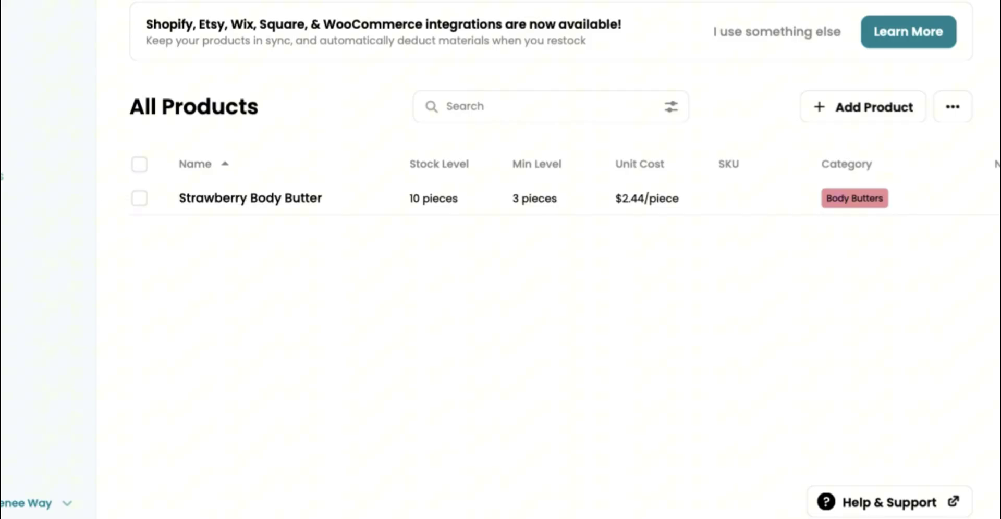
pyautogui.click(39, 218)
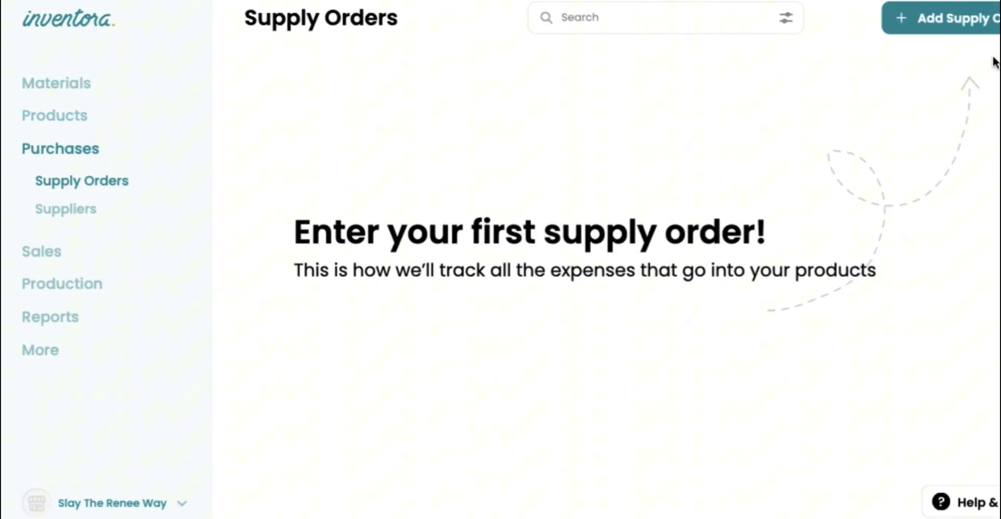
pyautogui.click(938, 29)
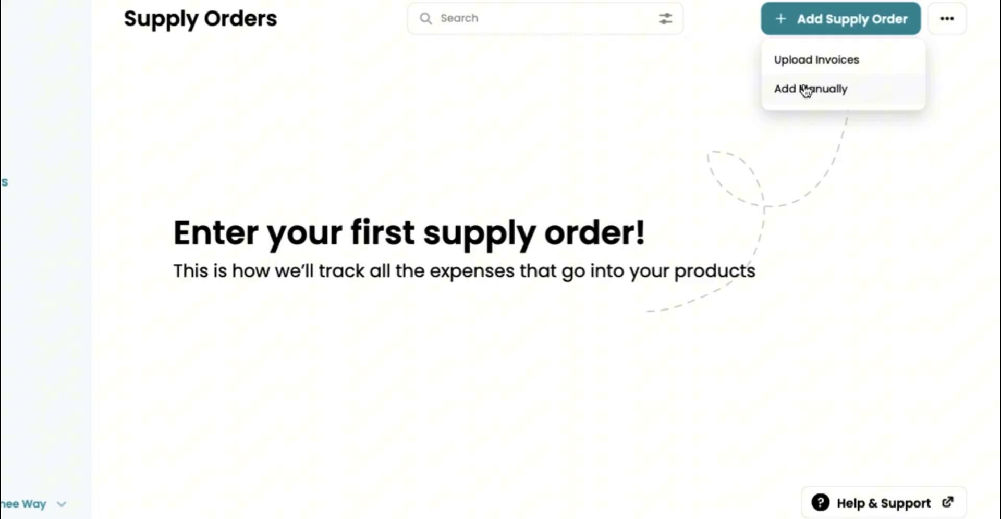
pyautogui.click(806, 90)
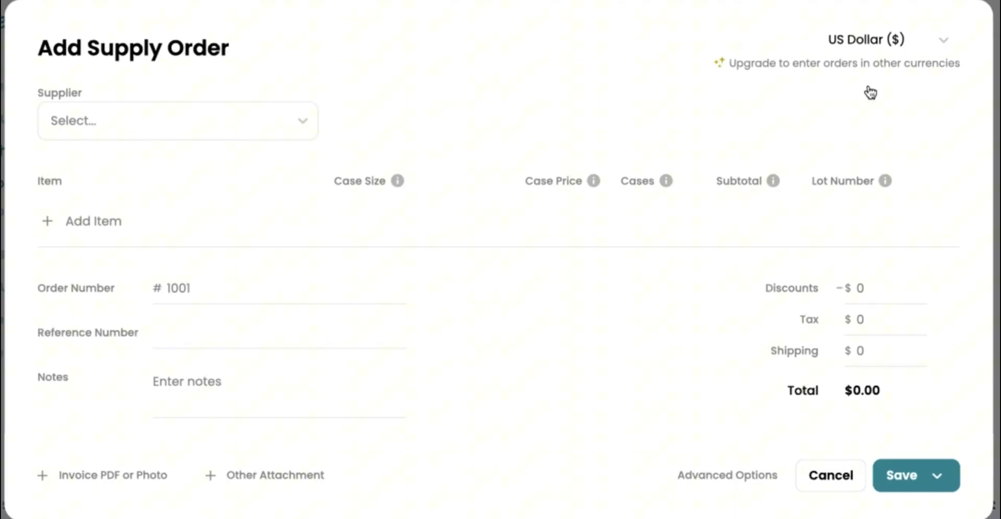
pyautogui.click(268, 124)
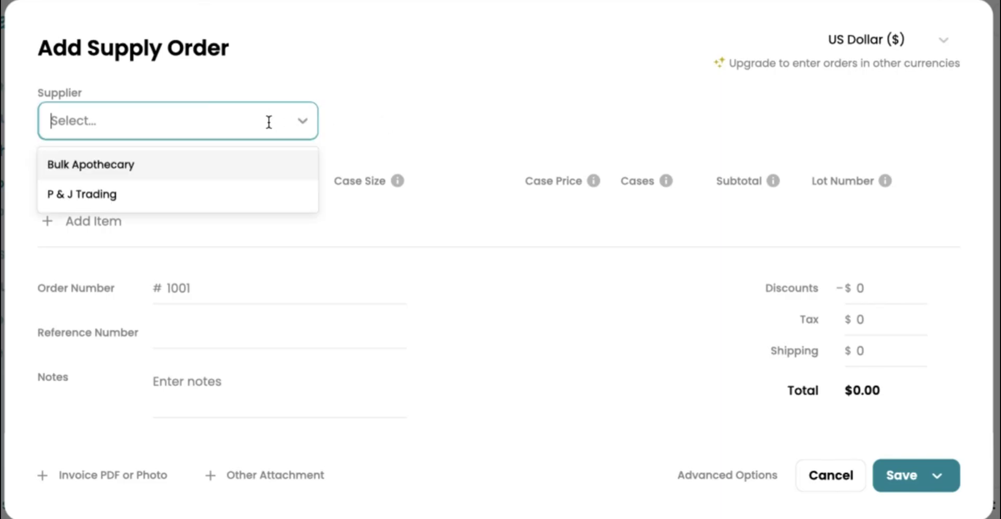
pyautogui.click(203, 163)
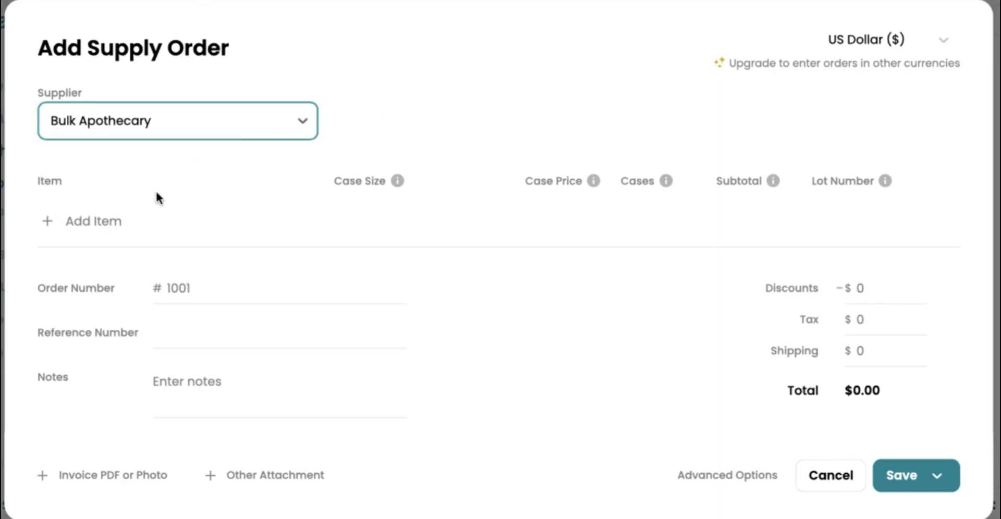
# Step: Add Shea Butter to the supply order with a case size of 50 pounds
pyautogui.click(133, 214)
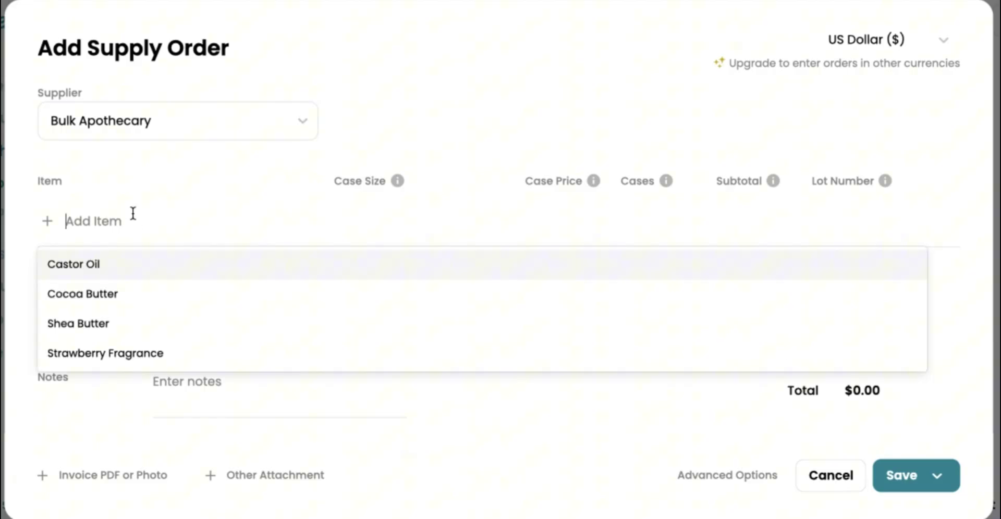
pyautogui.click(101, 319)
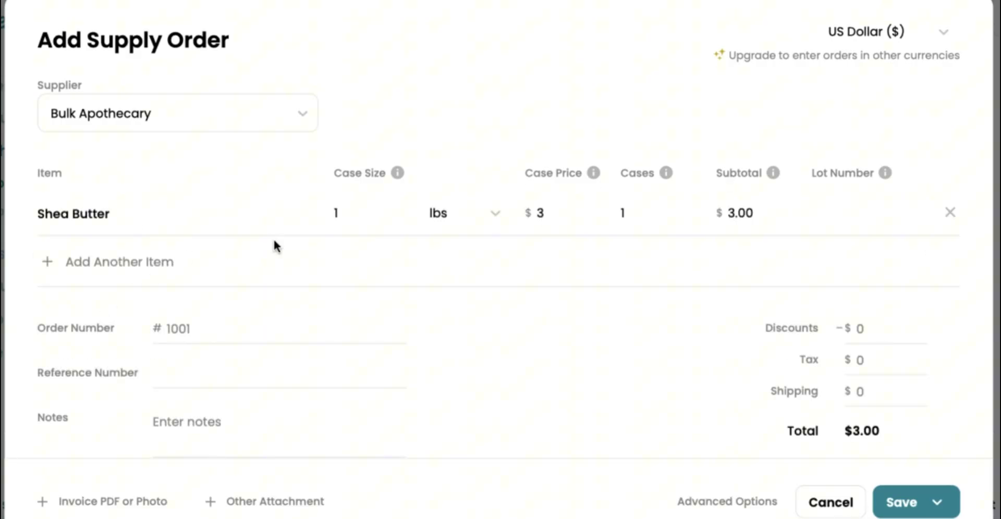
pyautogui.click(371, 215)
pyautogui.press('BackSpace')
pyautogui.write('4')
pyautogui.press('BackSpace')
pyautogui.write('50')
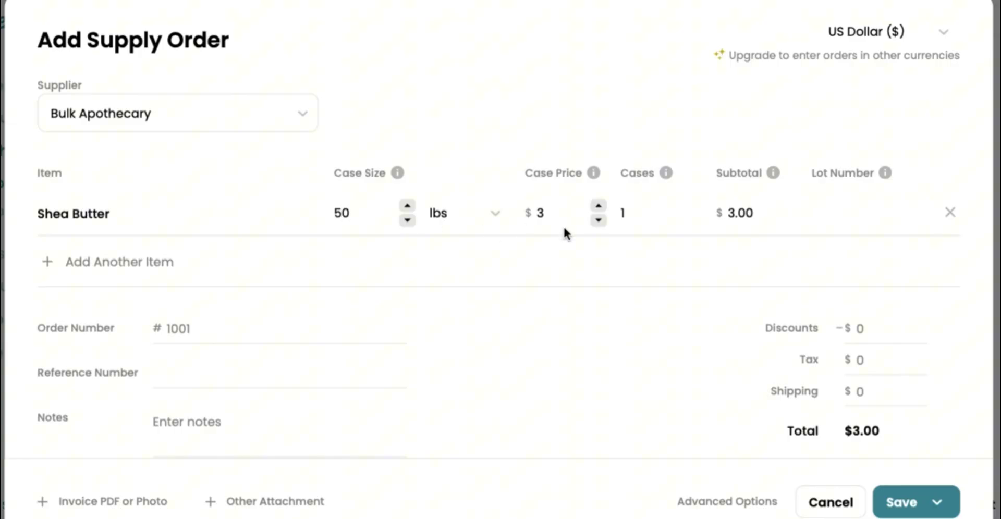
# Step: Set the Shea Butter case price to $150 and its lot number to 1
pyautogui.click(555, 214)
pyautogui.press('BackSpace')
pyautogui.write('150')
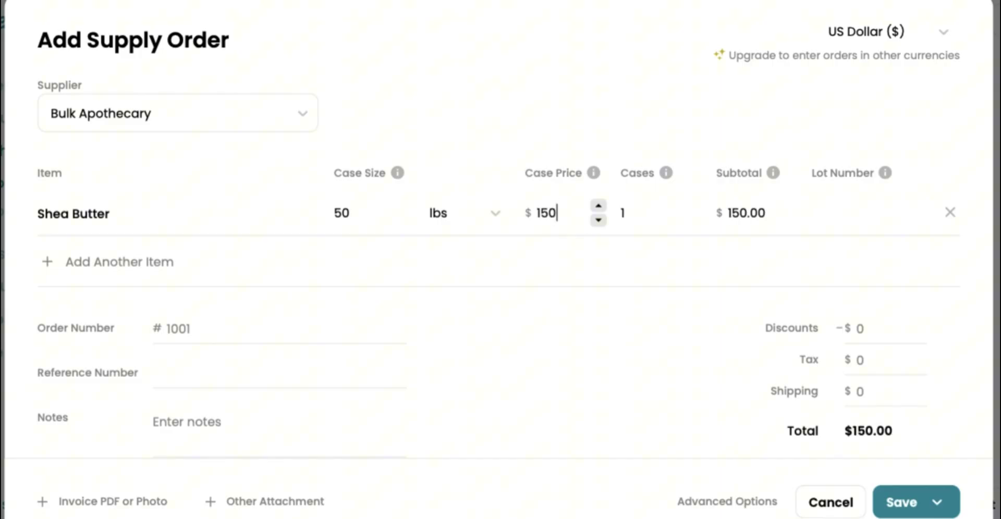
pyautogui.click(825, 217)
pyautogui.moveTo(884, 176)
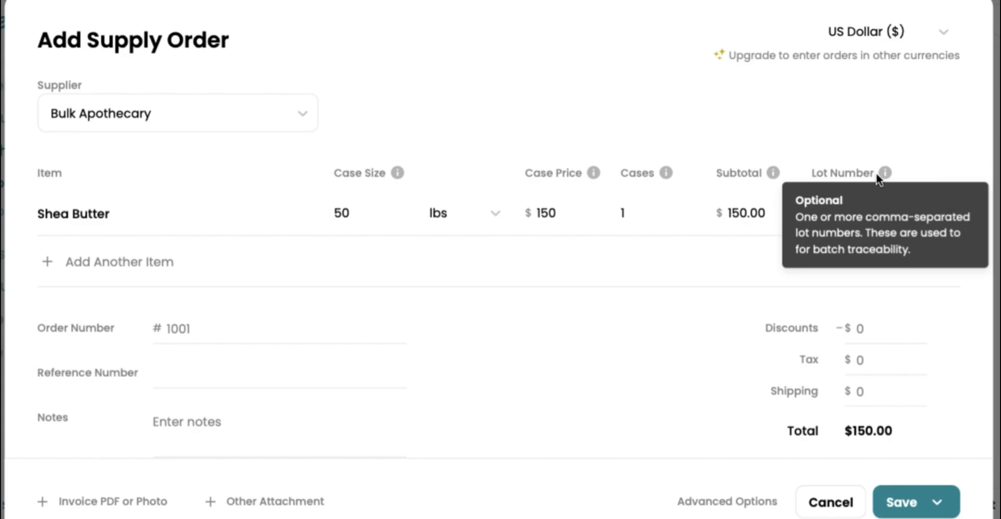
pyautogui.click(851, 198)
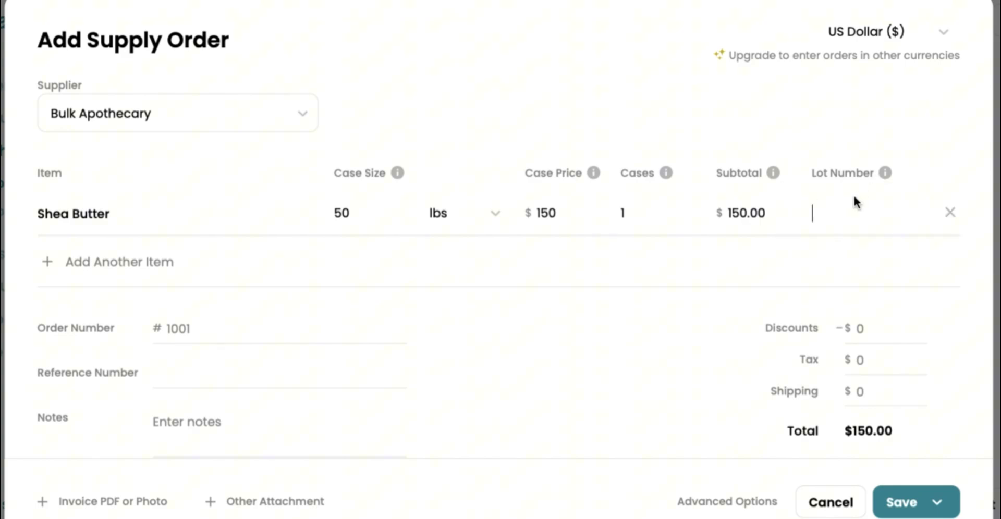
pyautogui.write('1')
# Step: Add Castor Oil to the supply order with a case size of 64 ounces
pyautogui.click(49, 259)
pyautogui.click(69, 310)
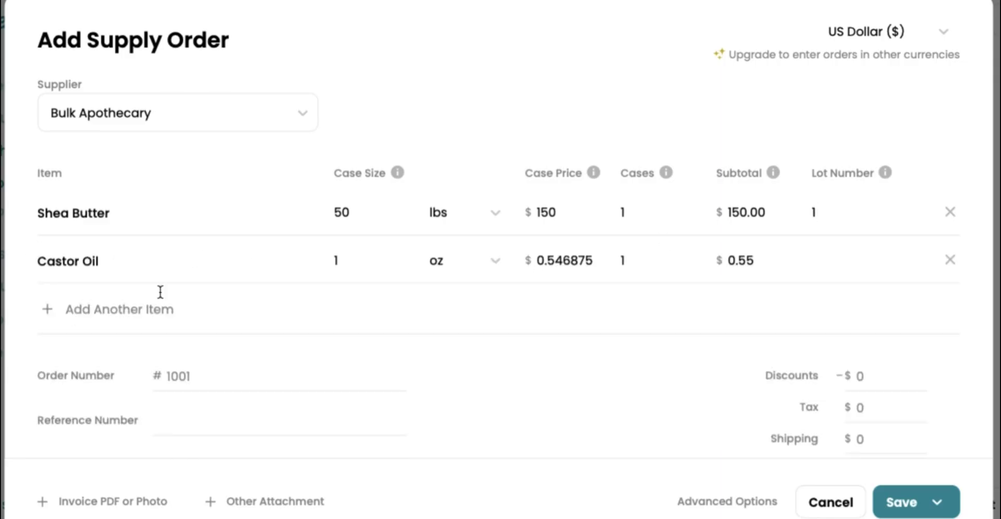
pyautogui.click(347, 260)
pyautogui.press('BackSpace')
pyautogui.write('64')
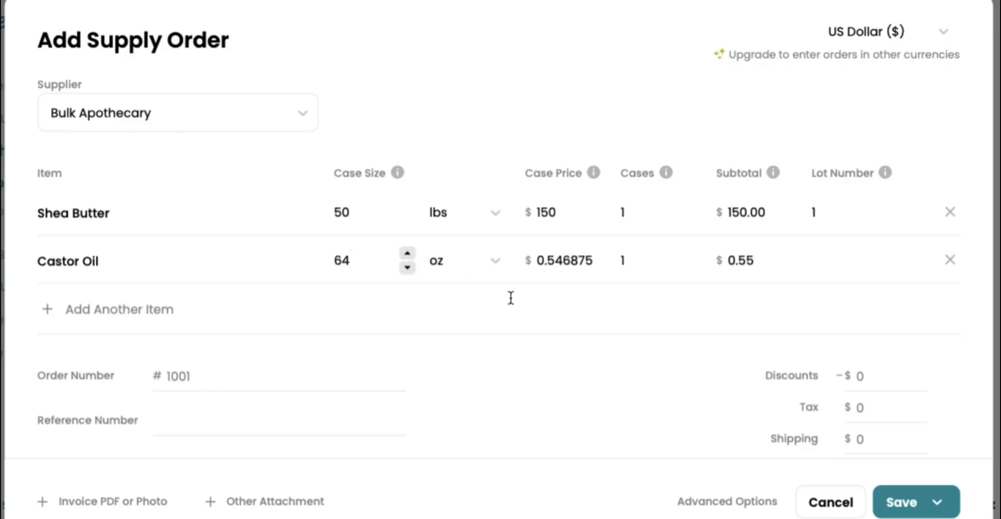
# Step: Set the Castor Oil case price to $45 and its lot number to 2
pyautogui.click(560, 261)
pyautogui.doubleClick(560, 261)
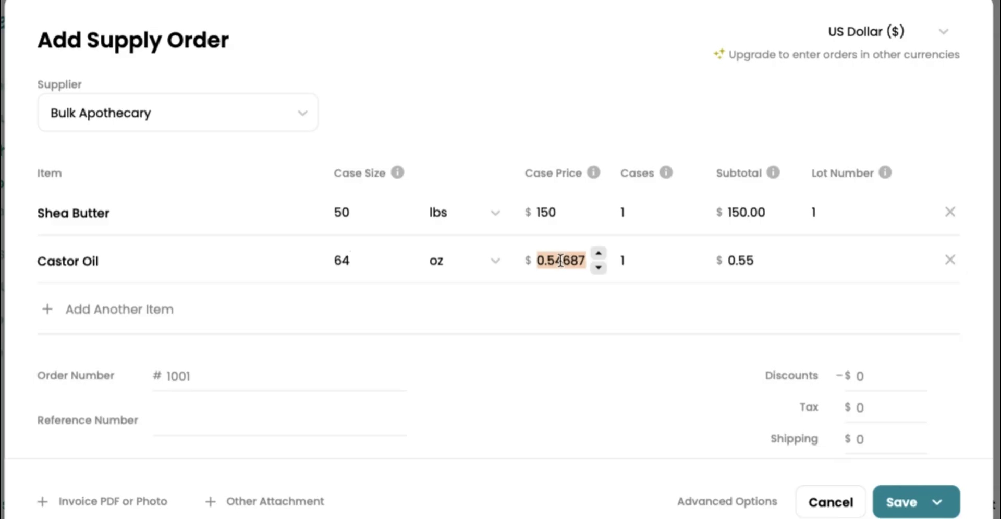
pyautogui.write('45')
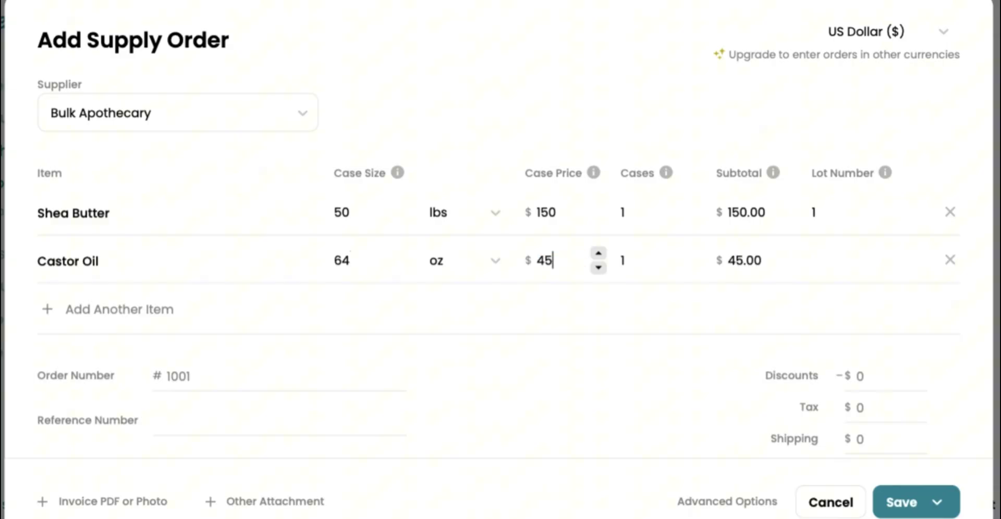
pyautogui.click(836, 264)
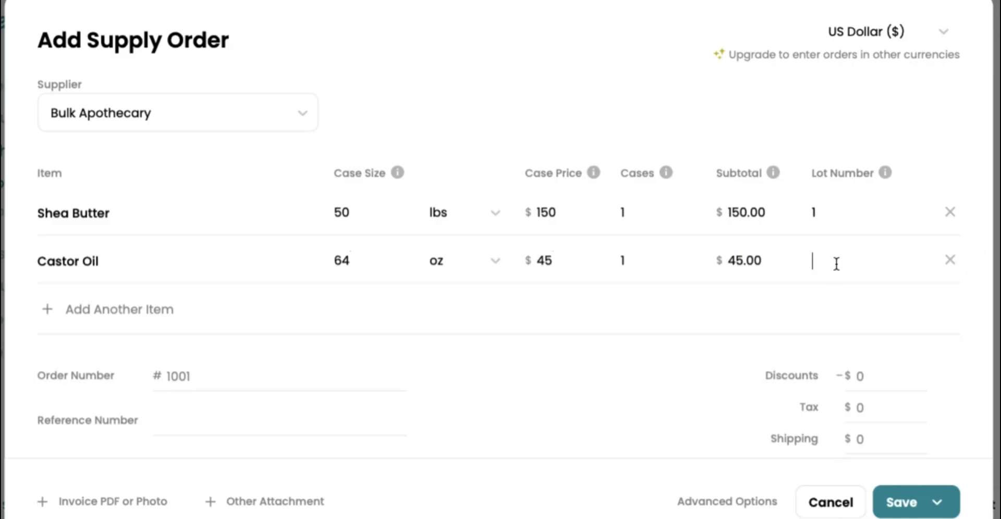
pyautogui.write('2')
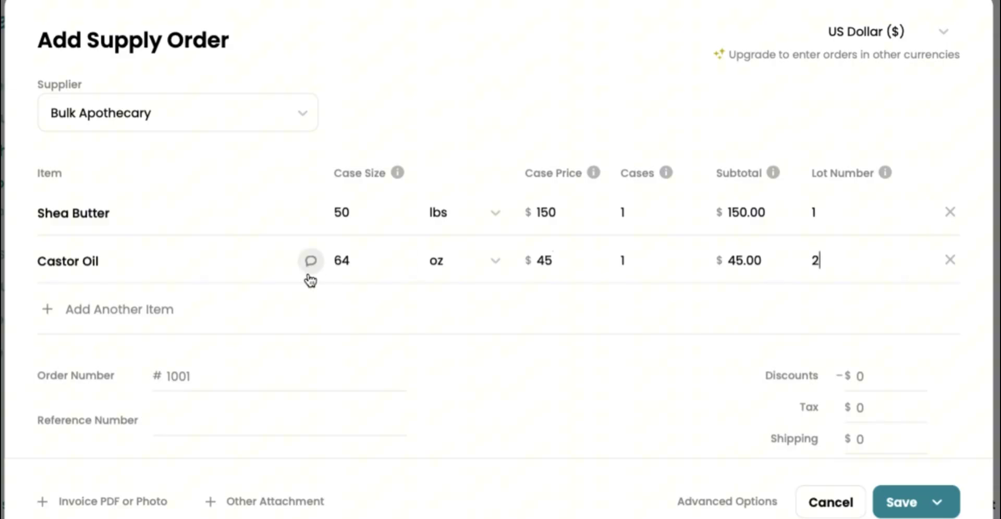
# Step: Enter the order number and set the order's discounts to $0
pyautogui.click(177, 376)
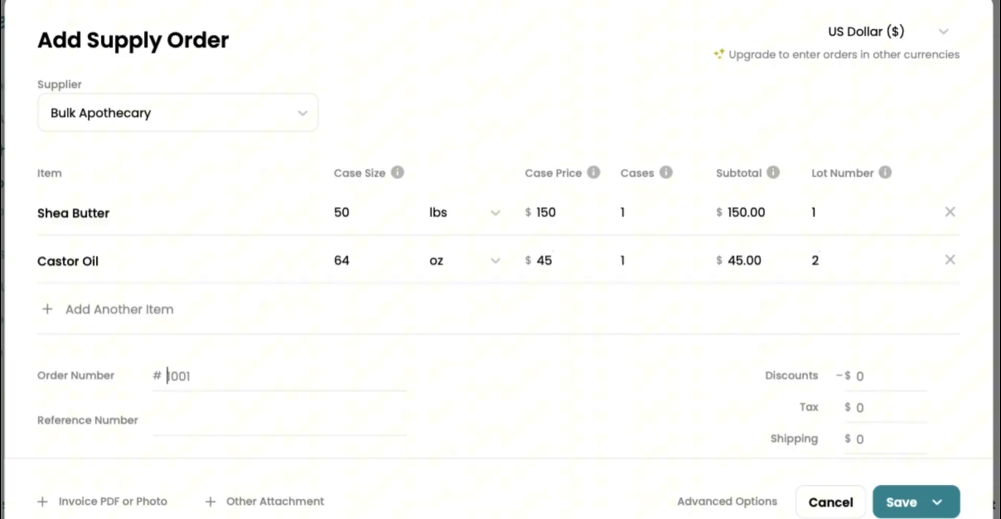
pyautogui.write('1031')
pyautogui.click(877, 372)
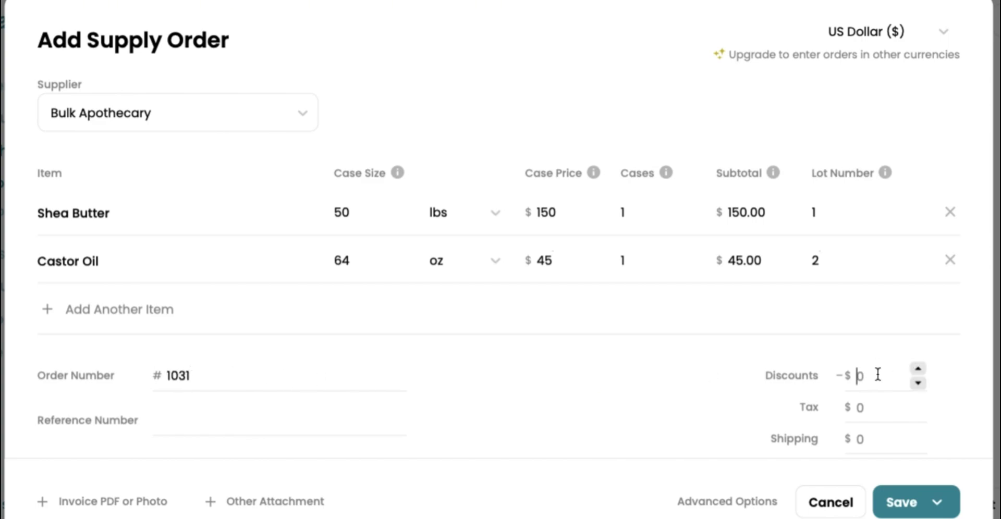
pyautogui.write('0')
# Step: Set the order's tax to $12.67 and its shipping to $10
pyautogui.click(882, 404)
pyautogui.scroll(-1, 882, 404)
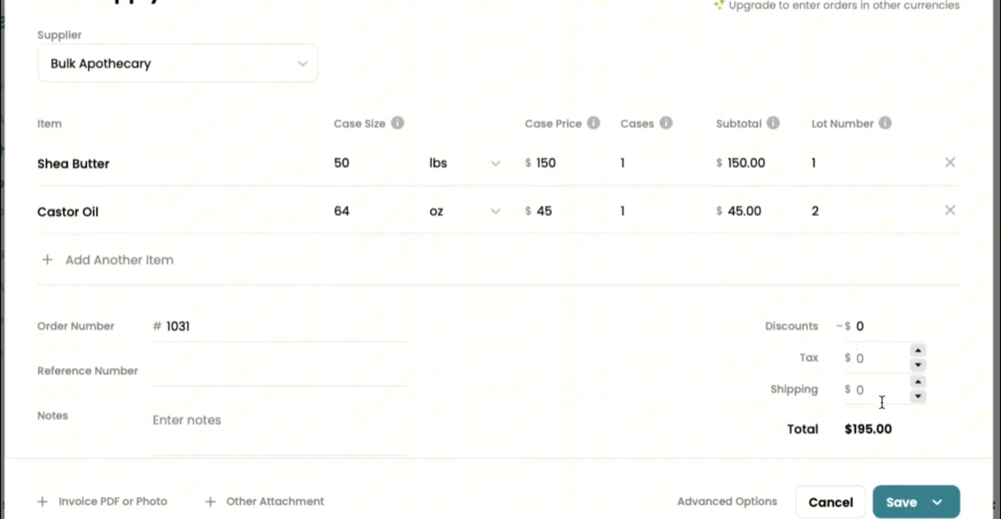
pyautogui.write('12.67')
pyautogui.click(869, 397)
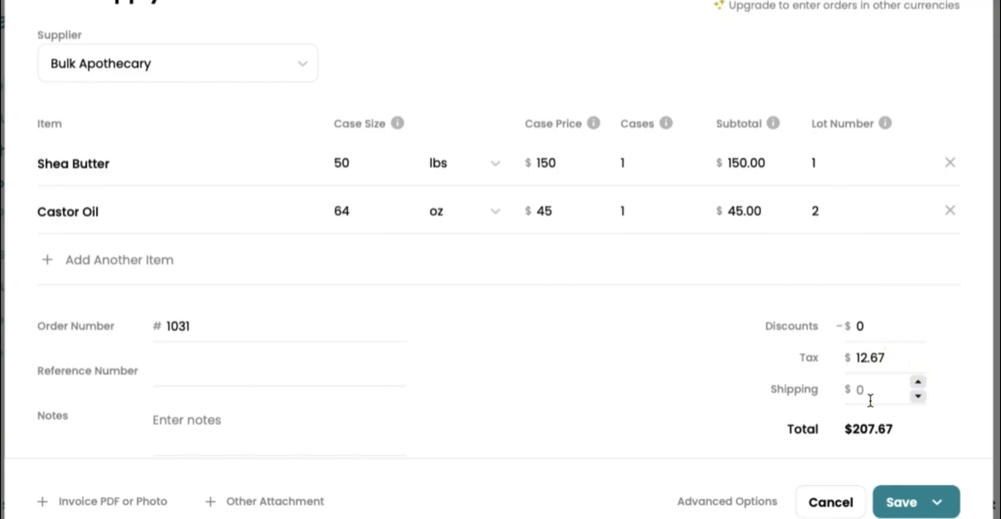
pyautogui.write('10')
# Step: Mark the Bulk Apothecary supply order as received, set its placed date to 10/02/2025, and save the order details
pyautogui.scroll(-1, 666, 340)
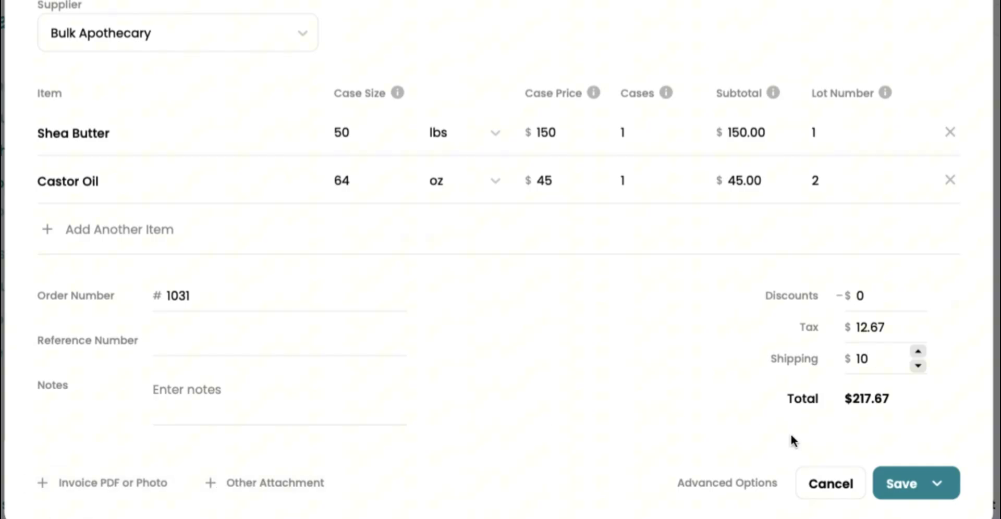
pyautogui.click(892, 484)
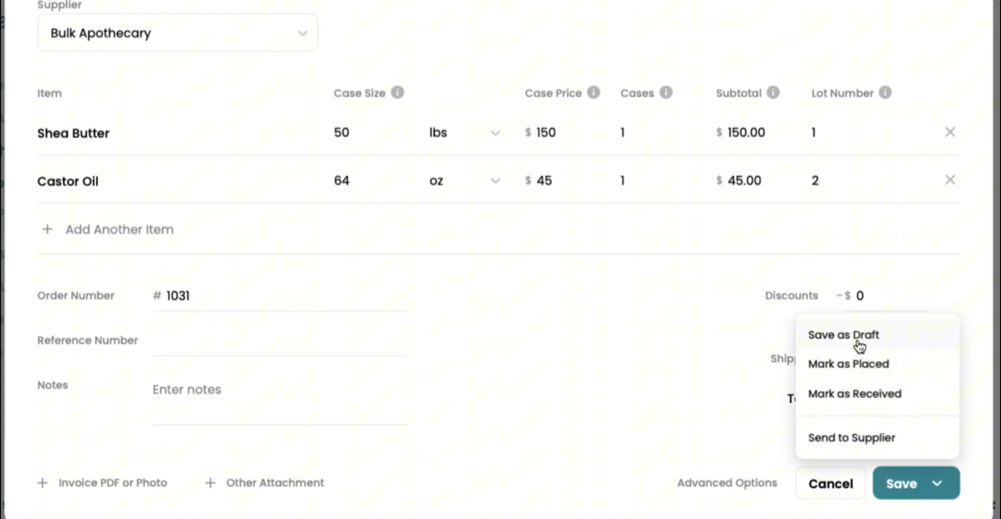
pyautogui.click(847, 396)
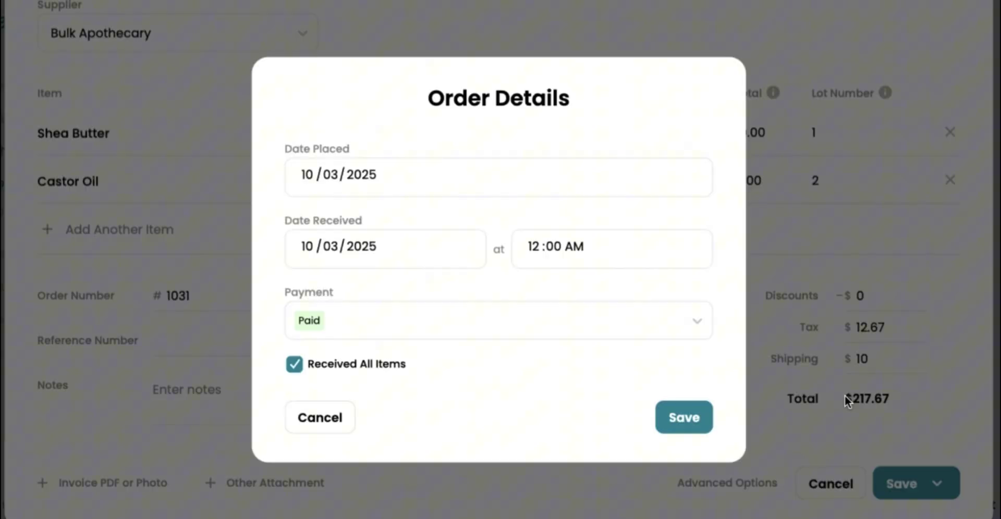
pyautogui.click(678, 417)
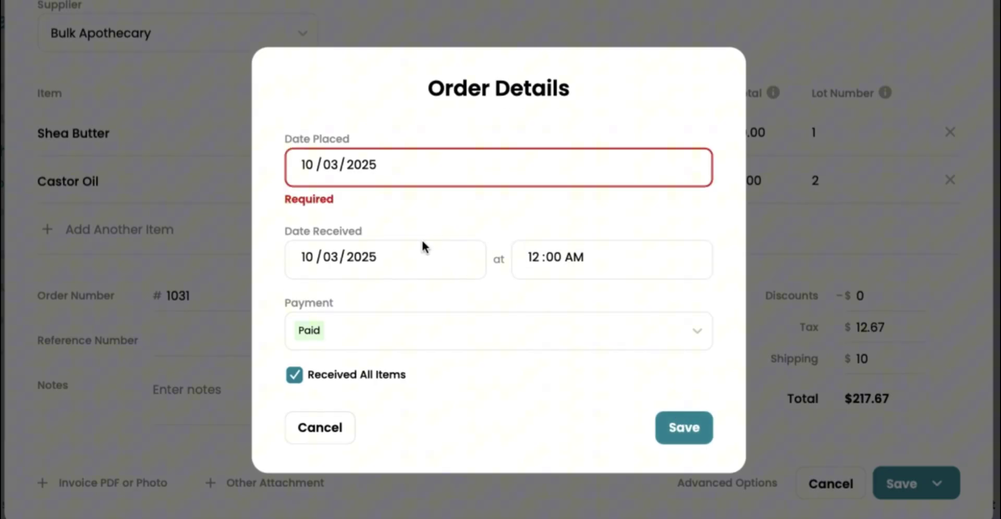
pyautogui.click(333, 167)
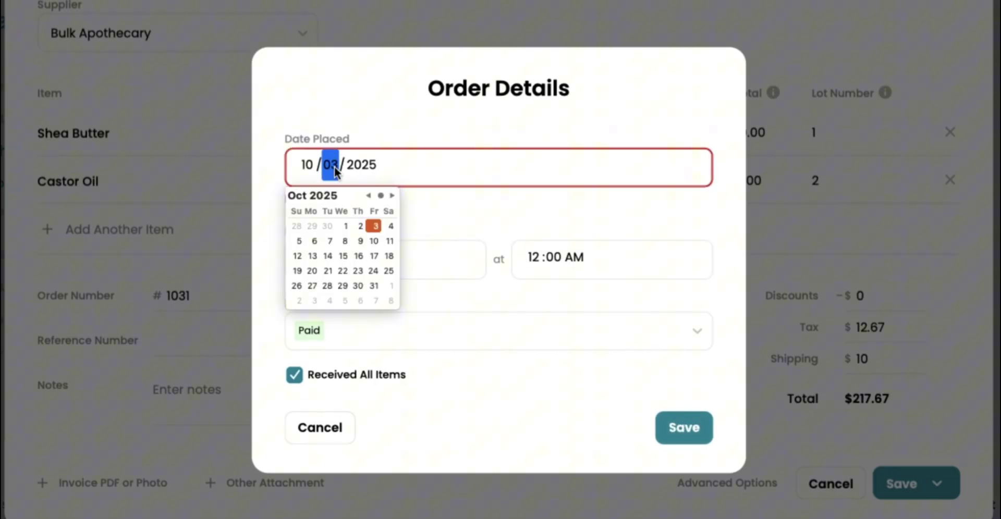
pyautogui.click(359, 226)
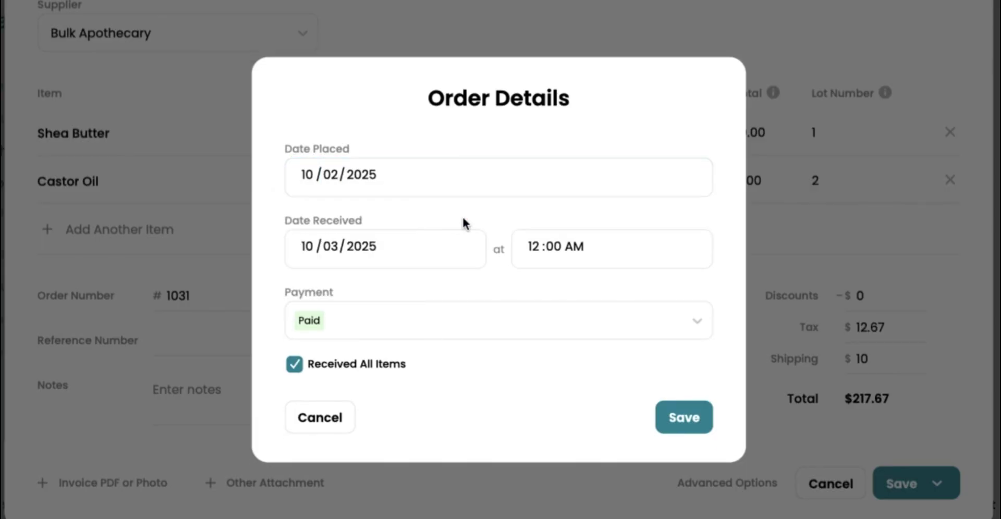
pyautogui.click(678, 418)
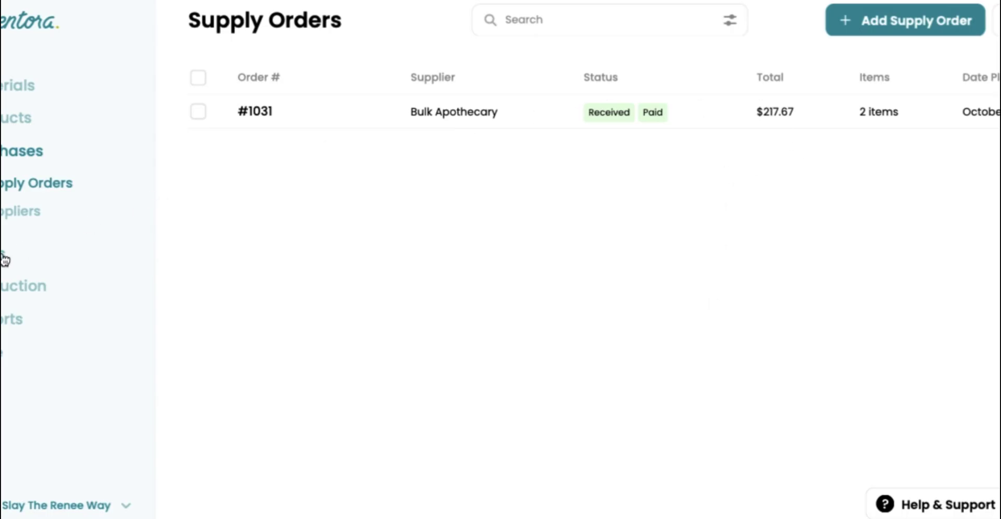
# Step: Start a new retail sale and leave its customer as "-"
pyautogui.click(7, 285)
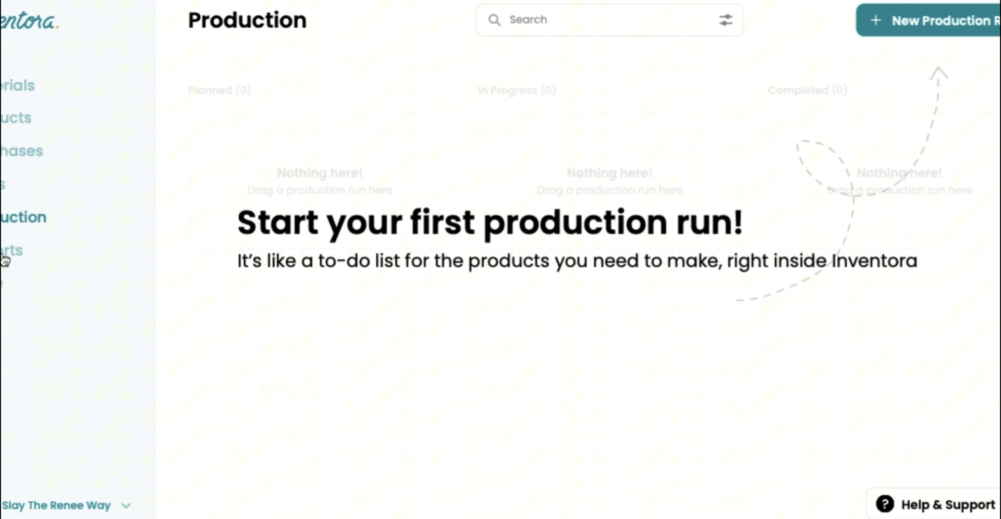
pyautogui.click(3, 184)
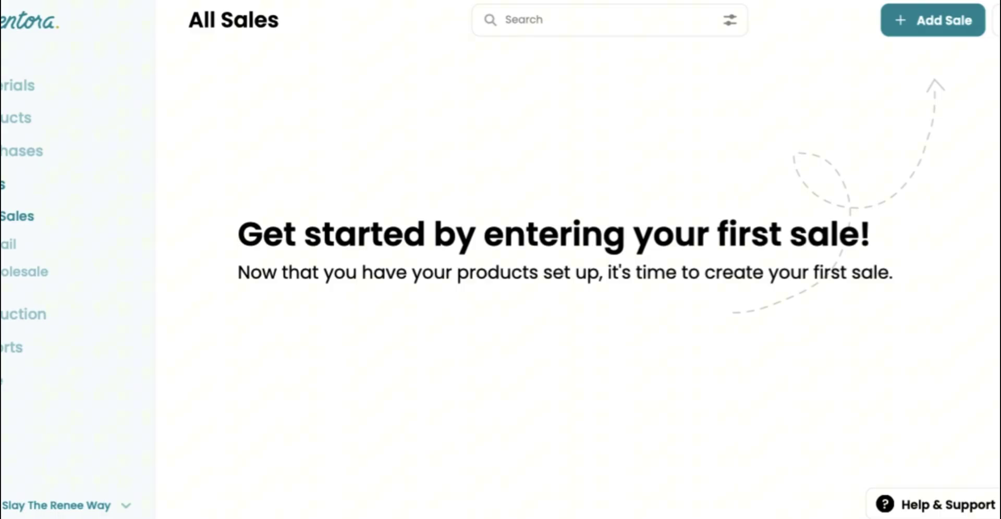
pyautogui.click(919, 26)
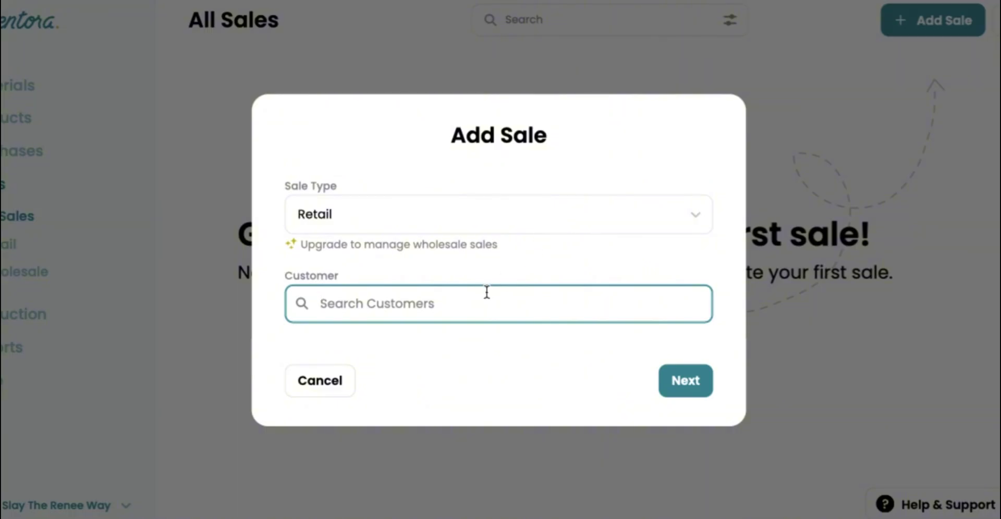
pyautogui.click(683, 381)
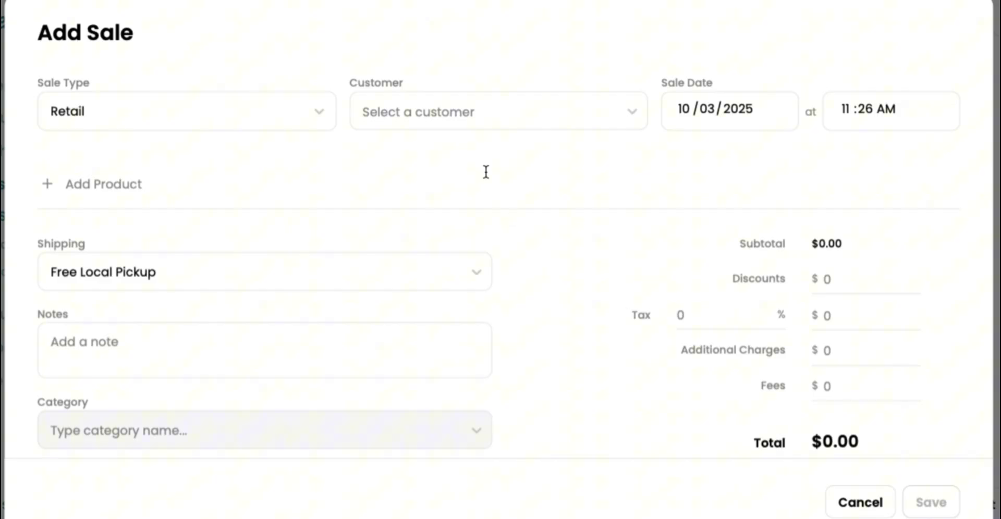
pyautogui.click(478, 125)
pyautogui.click(463, 143)
pyautogui.click(440, 117)
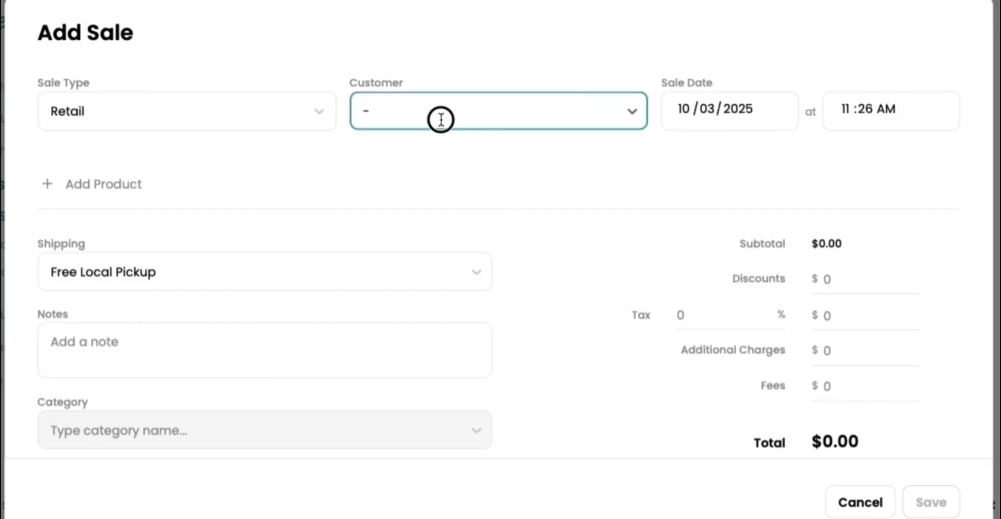
pyautogui.click(403, 162)
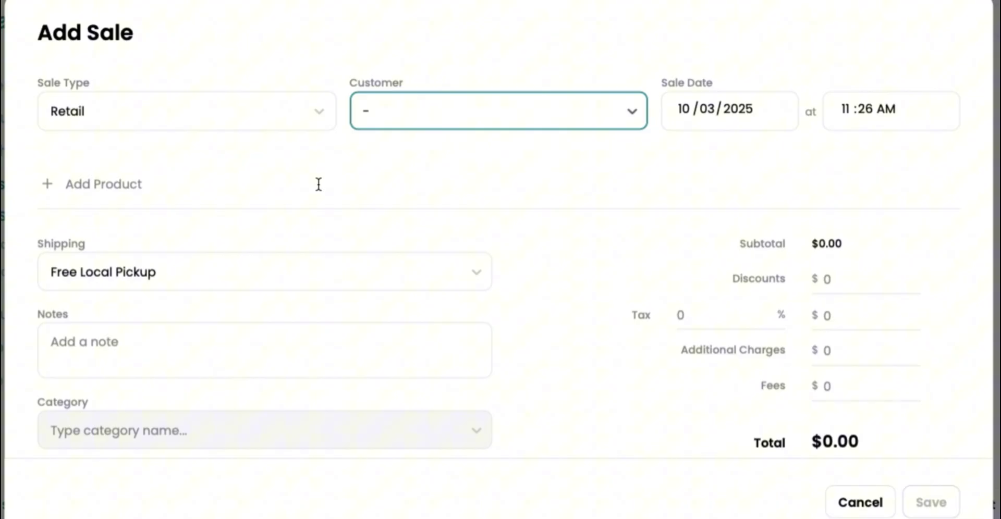
# Step: Add Strawberry Body Butter to the sale at a price per unit of $25
pyautogui.click(132, 185)
pyautogui.click(107, 215)
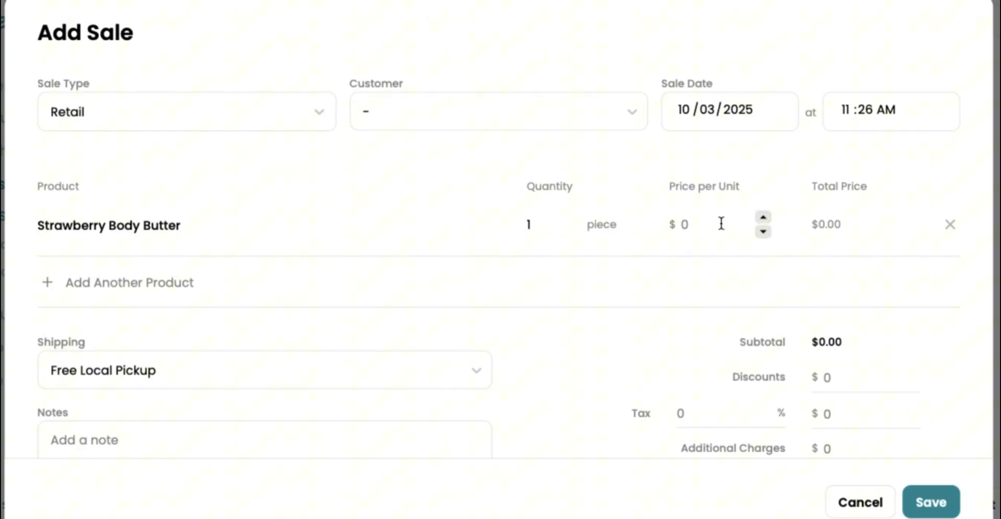
pyautogui.click(721, 224)
pyautogui.write('25')
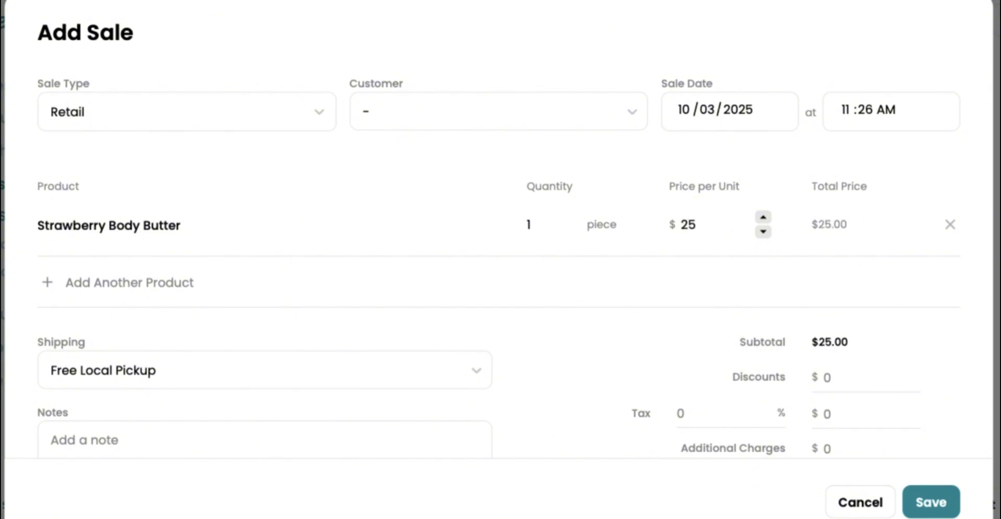
pyautogui.scroll(-5, 450, 317)
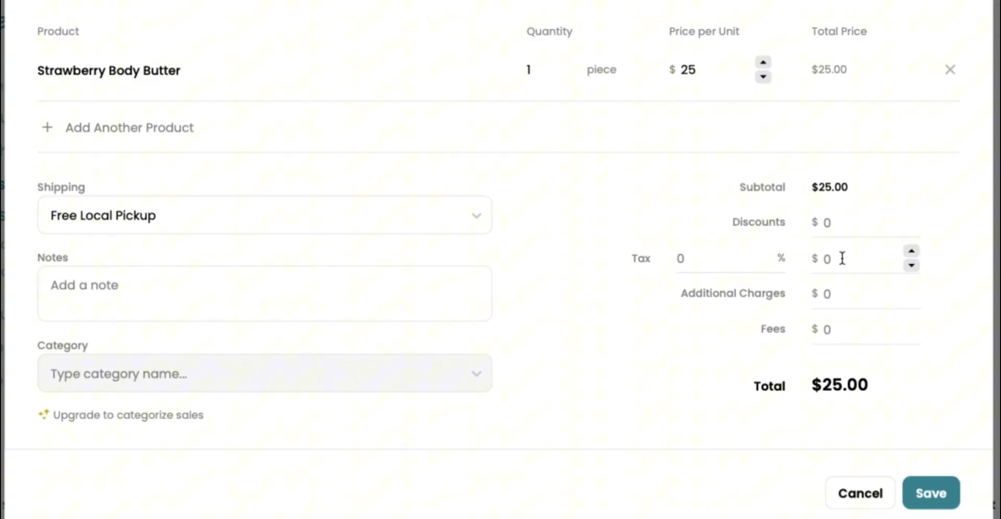
pyautogui.click(912, 252)
pyautogui.click(912, 252)
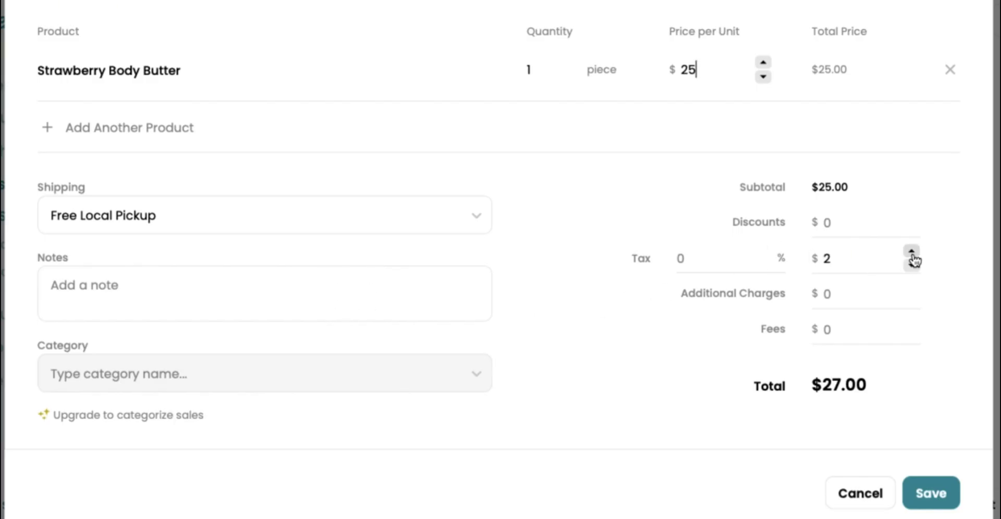
pyautogui.click(912, 266)
pyautogui.click(912, 266)
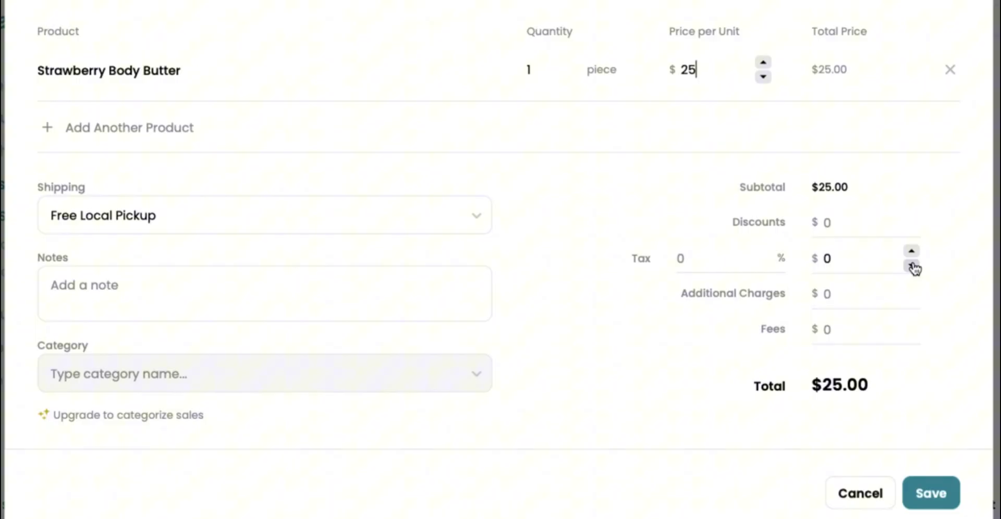
# Step: Set the sale's tax amount to $0.60 and its fees to $2
pyautogui.click(874, 259)
pyautogui.press('Left')
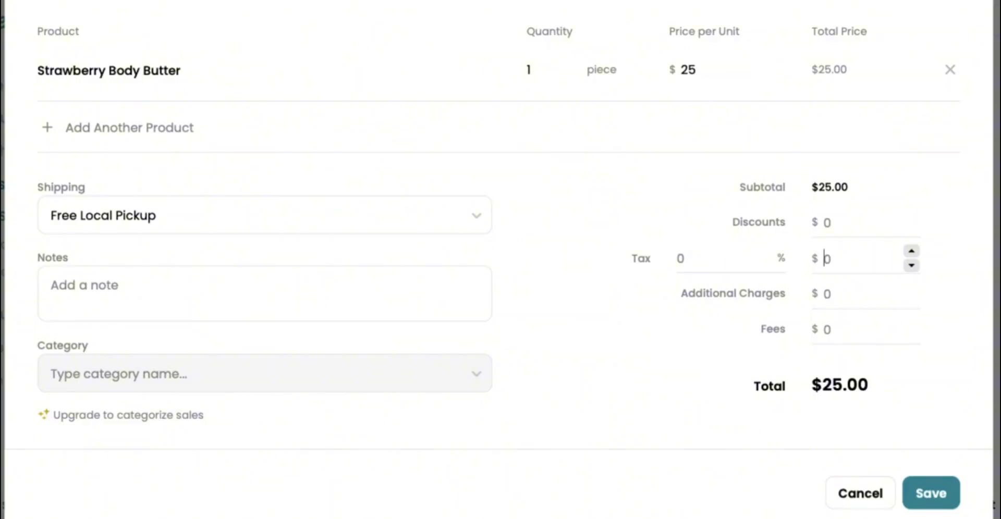
pyautogui.press('Delete')
pyautogui.write('.6')
pyautogui.click(912, 325)
pyautogui.click(911, 324)
# Step: Save the sale, prepare it from existing stock, and close its details after creating it
pyautogui.scroll(1, 892, 326)
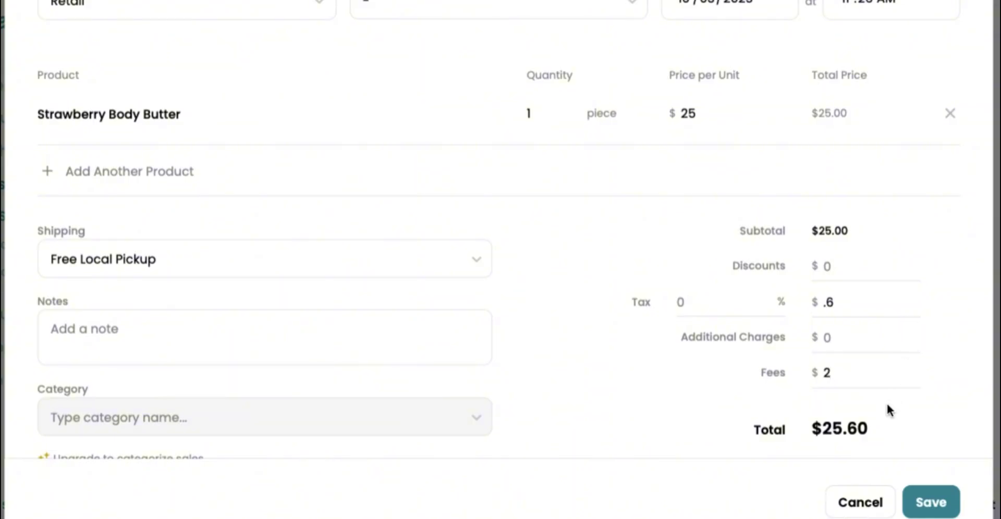
pyautogui.click(939, 509)
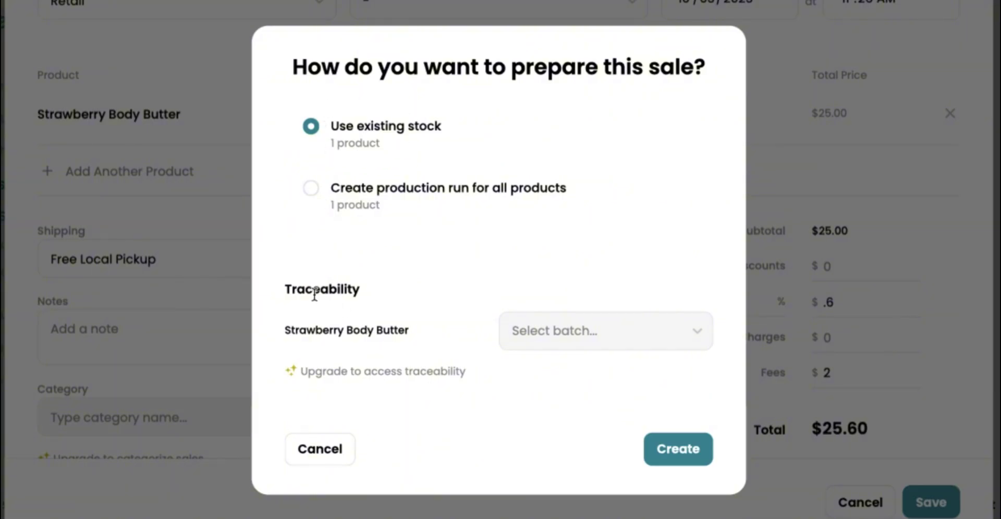
pyautogui.moveTo(285, 288); pyautogui.dragTo(368, 288)
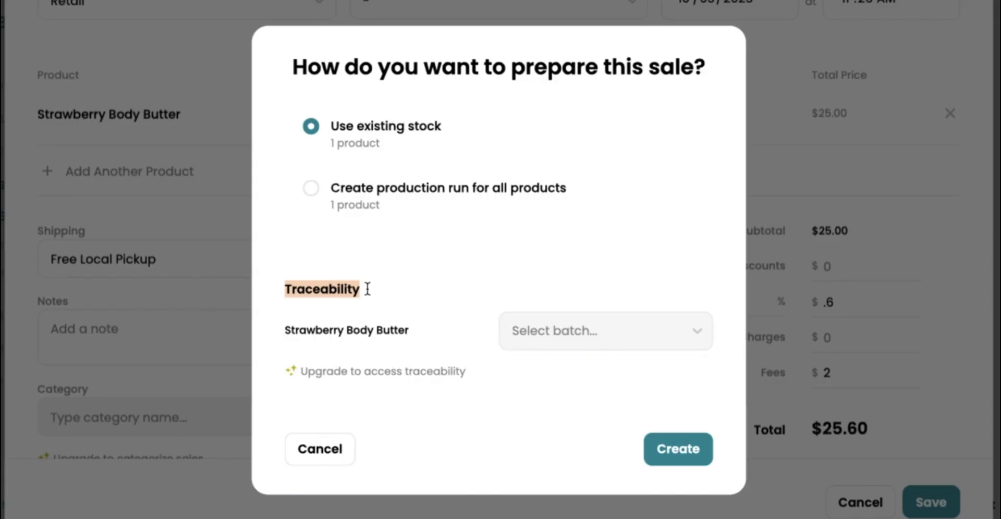
pyautogui.tripleClick(355, 328)
pyautogui.click(534, 328)
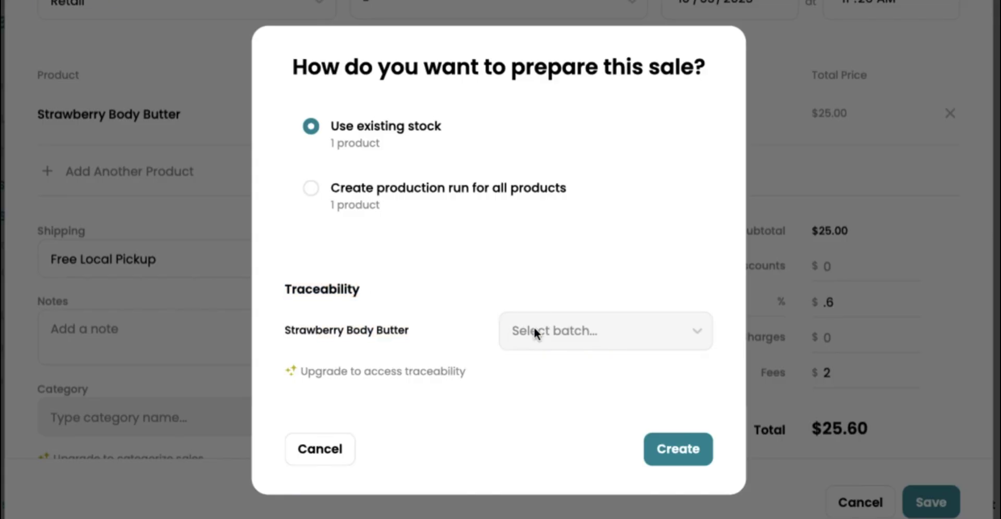
pyautogui.click(698, 332)
pyautogui.click(662, 451)
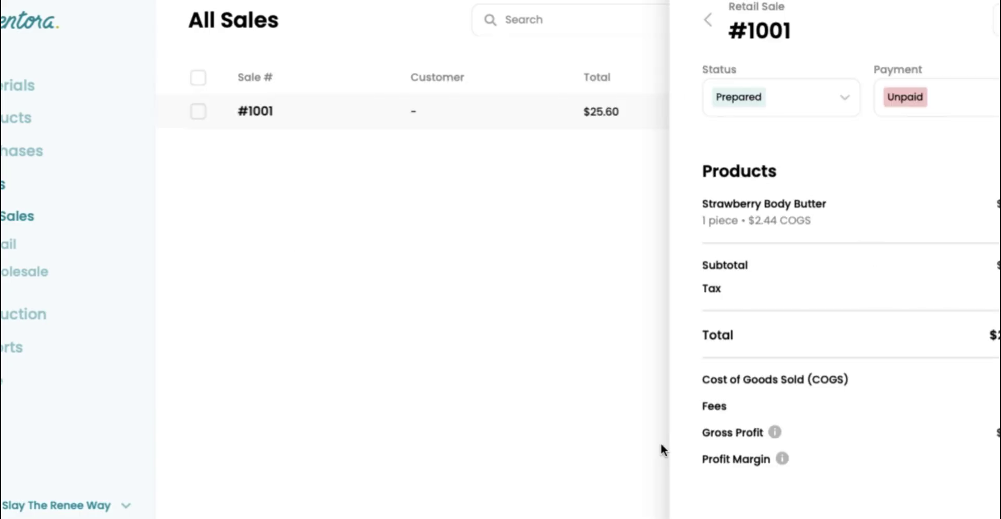
pyautogui.click(572, 429)
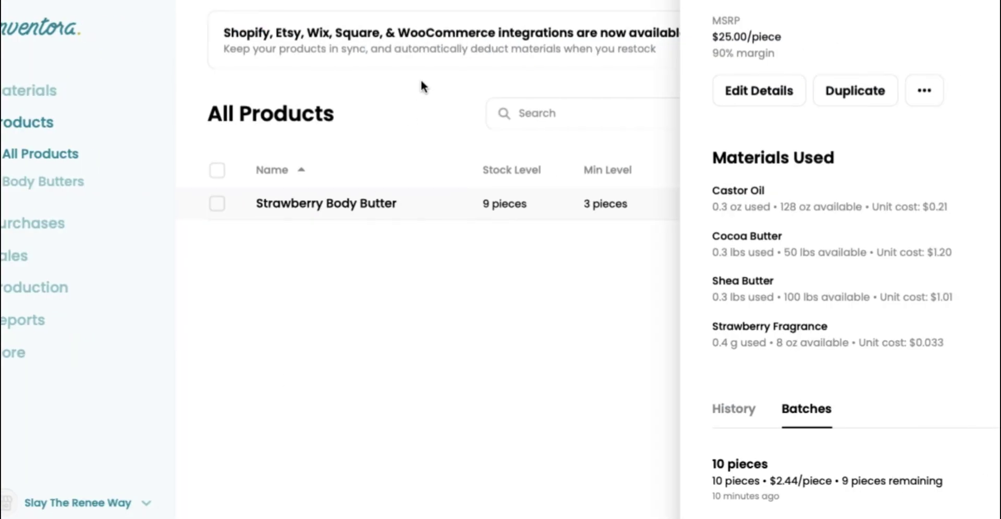
# Step: Open Castor Oil in the materials list and examine its stock level and history
pyautogui.click(59, 25)
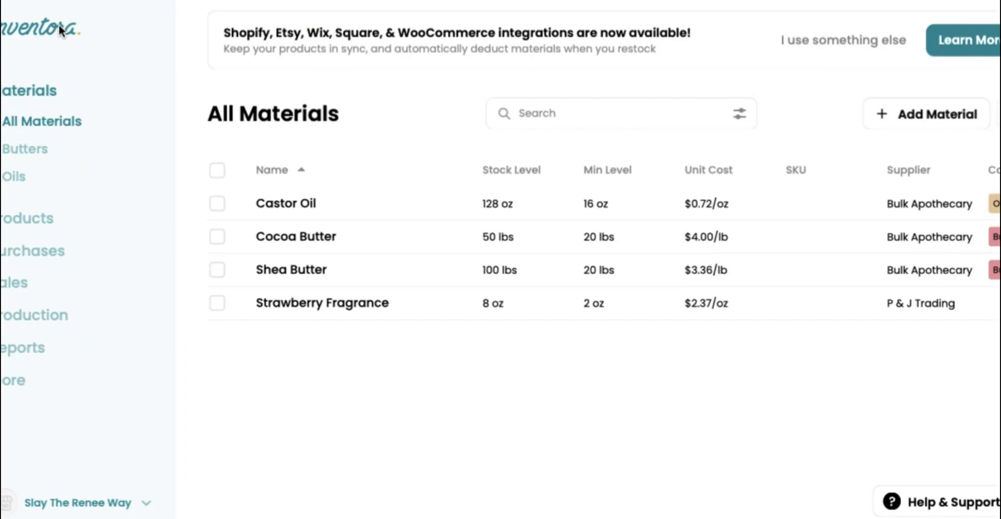
pyautogui.click(289, 205)
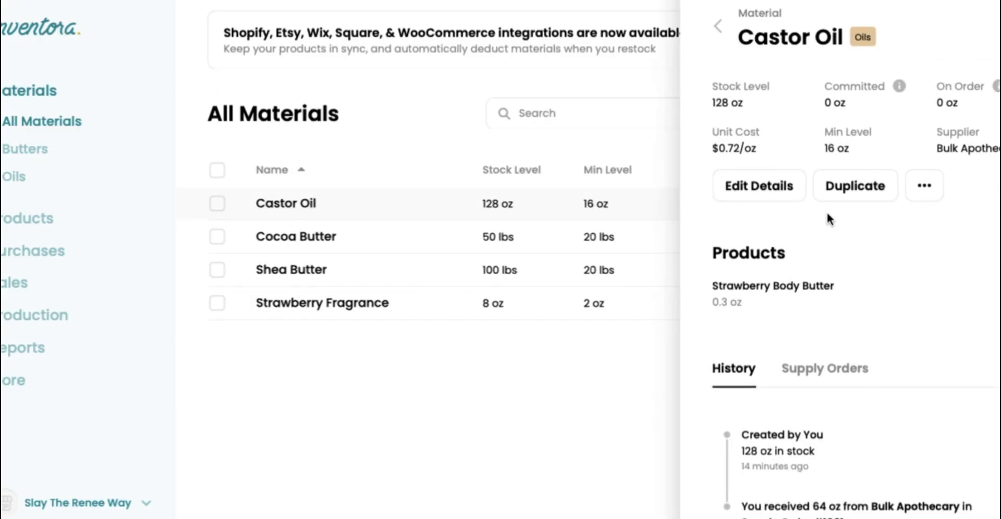
pyautogui.scroll(-2, 827, 213)
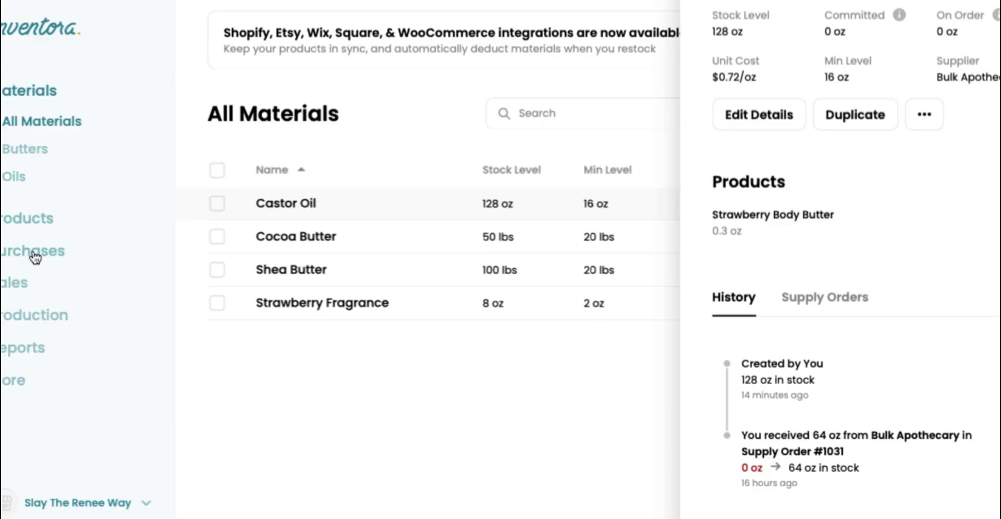
# Step: Open the Strawberry Body Butter product and examine its stock level, unit cost, materials used and history
pyautogui.click(24, 223)
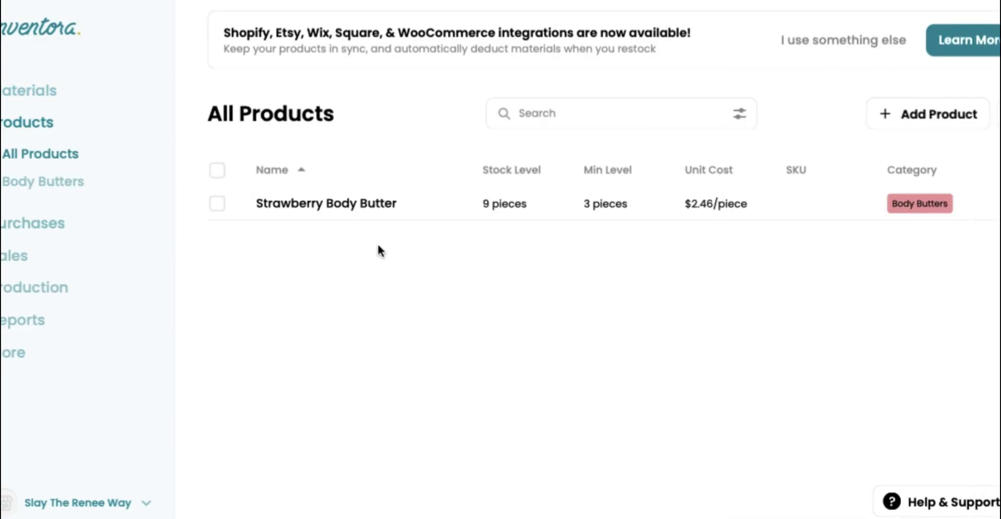
pyautogui.hscroll(6, 336, 211)
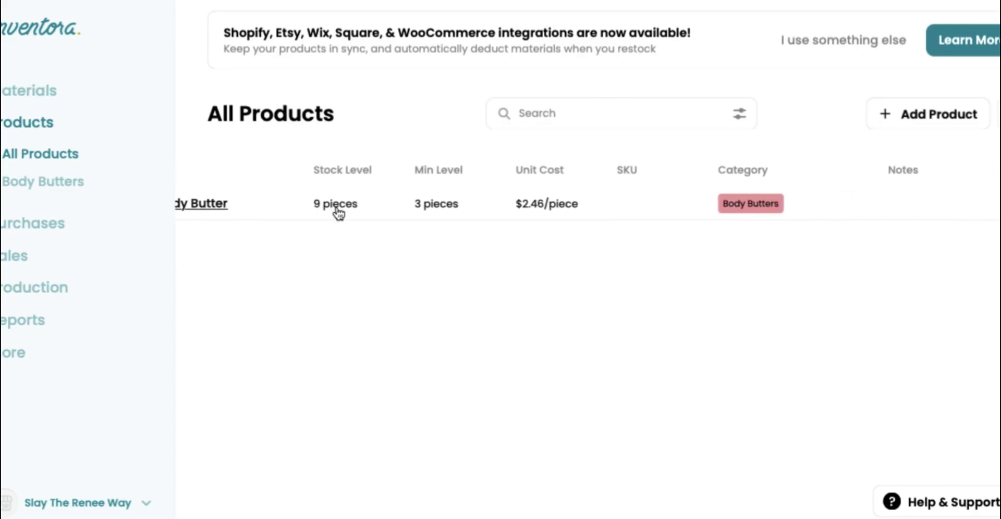
pyautogui.hscroll(-6, 336, 212)
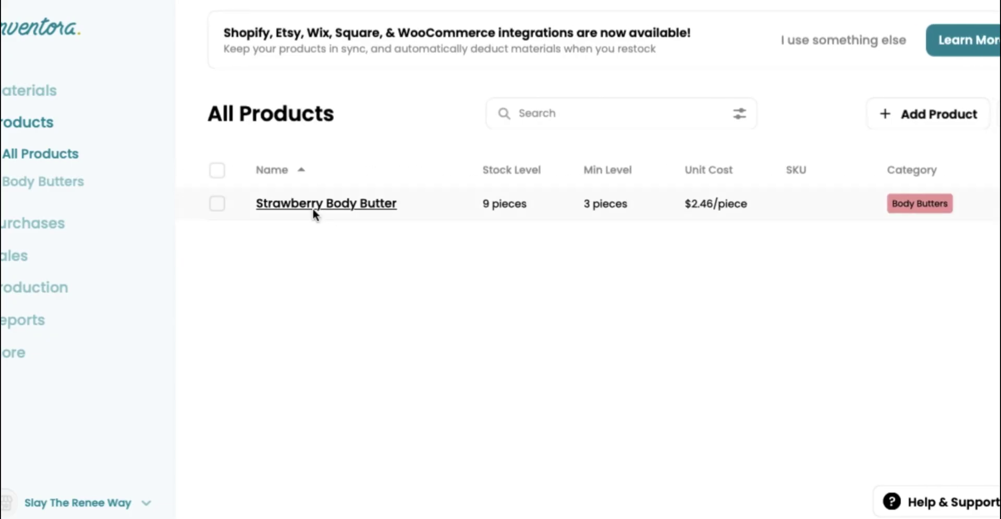
pyautogui.click(313, 208)
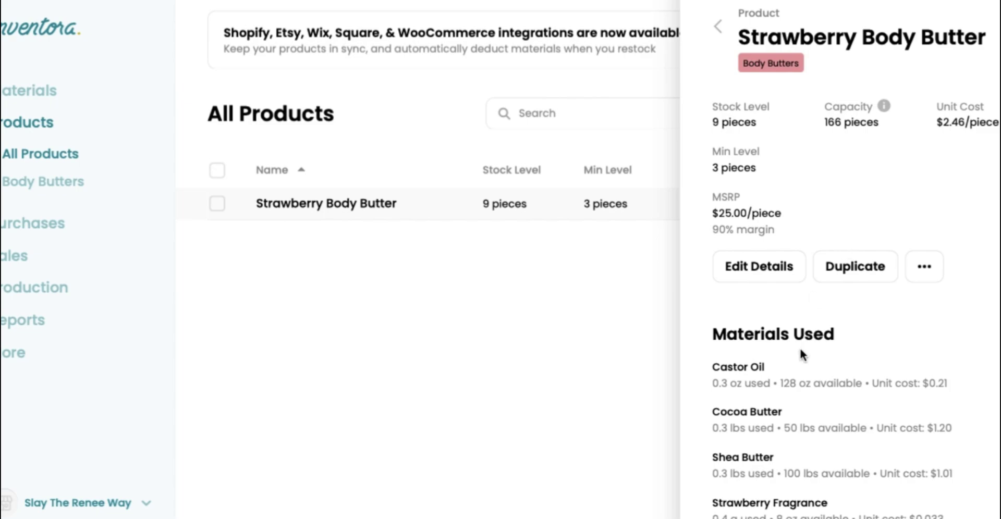
pyautogui.scroll(-5, 801, 355)
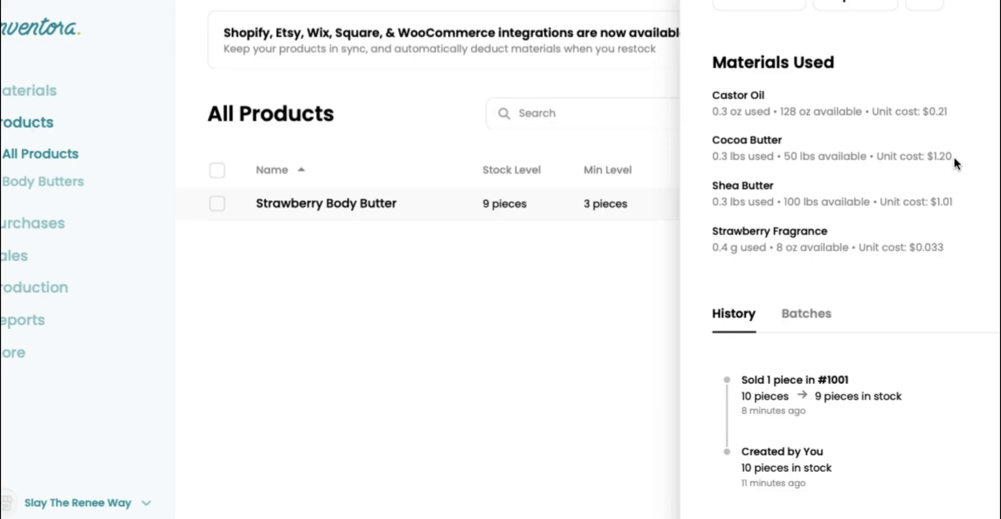
pyautogui.scroll(-1, 817, 339)
pyautogui.scroll(1, 814, 334)
# Step: Examine the Strawberry Body Butter's batches and the batch's available options without changing its unit cost, and close the product details
pyautogui.click(796, 328)
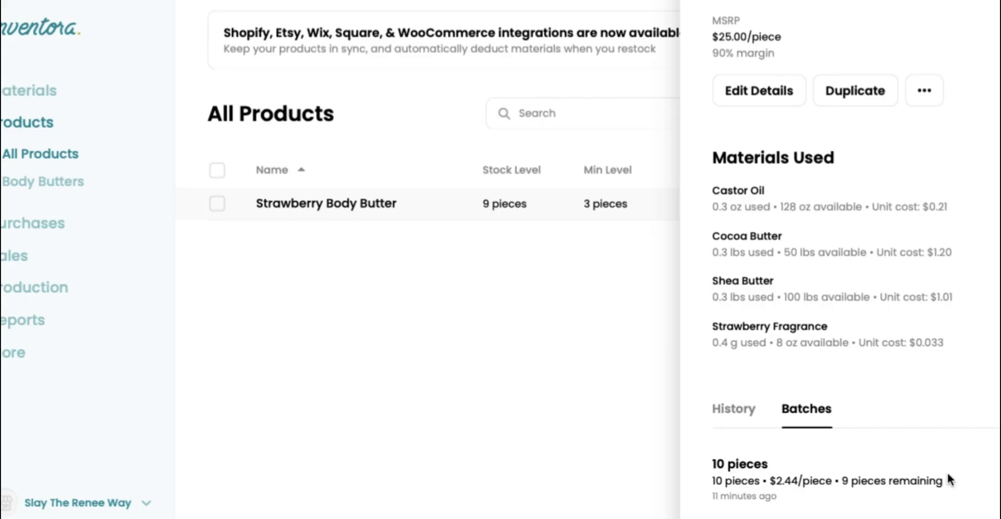
pyautogui.click(980, 464)
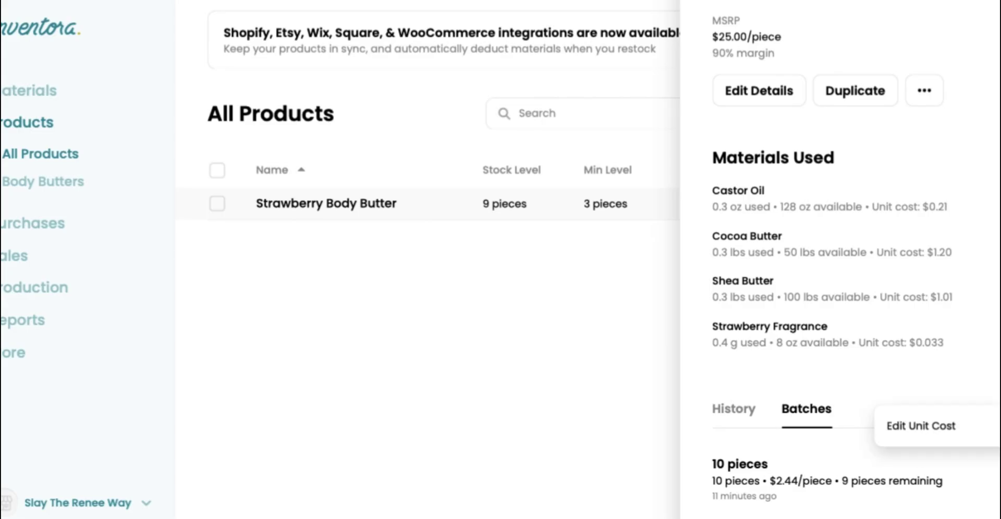
pyautogui.click(964, 481)
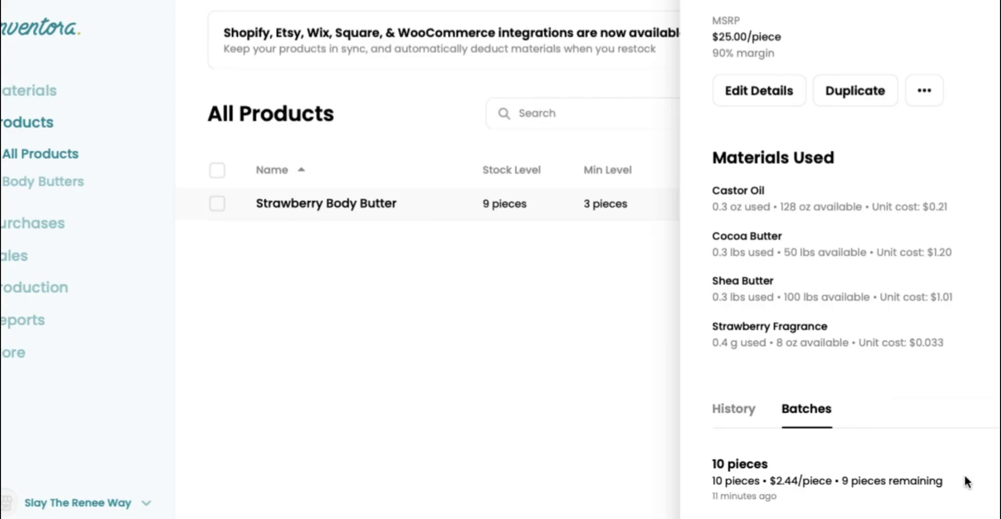
pyautogui.click(627, 357)
# Step: Open the supply orders list, review the Bulk Apothecary supplier's spending and order history, and close the supplier details
pyautogui.click(59, 223)
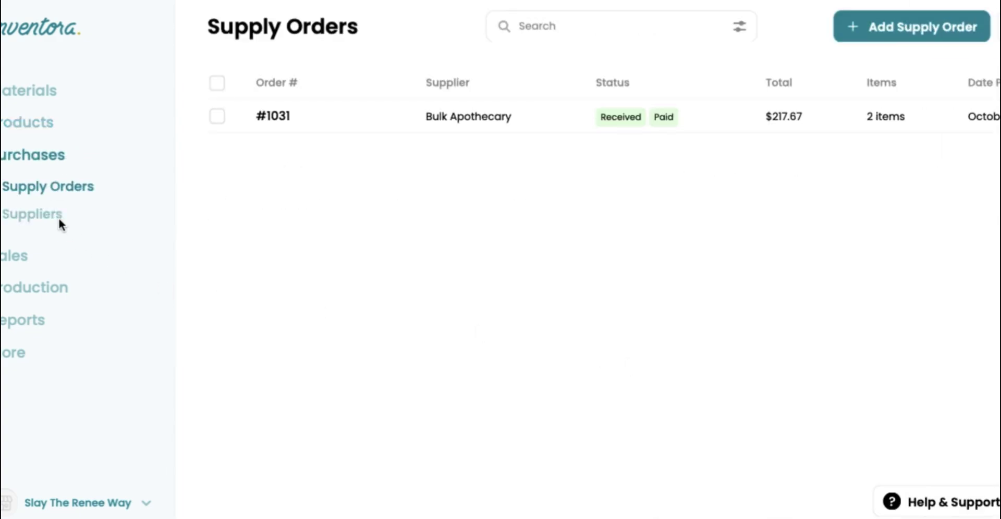
pyautogui.click(441, 122)
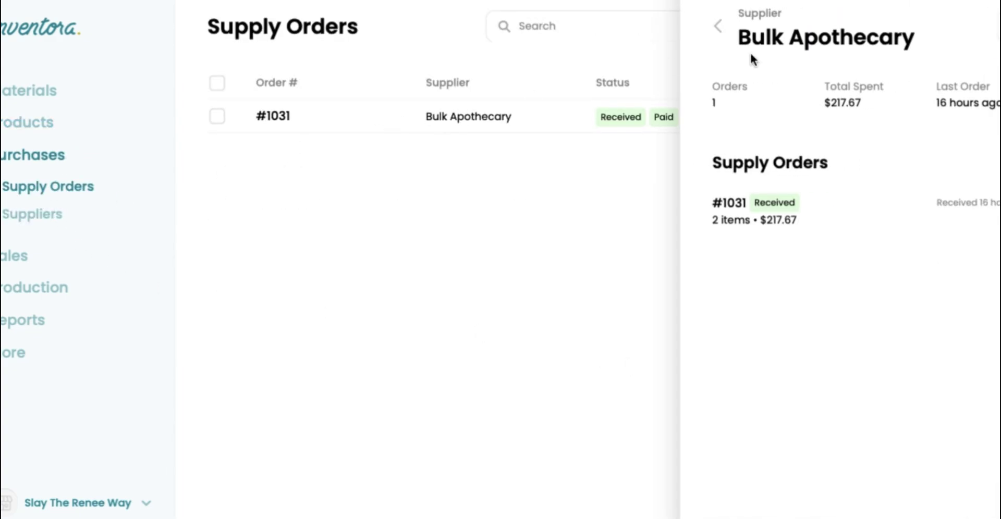
pyautogui.click(714, 29)
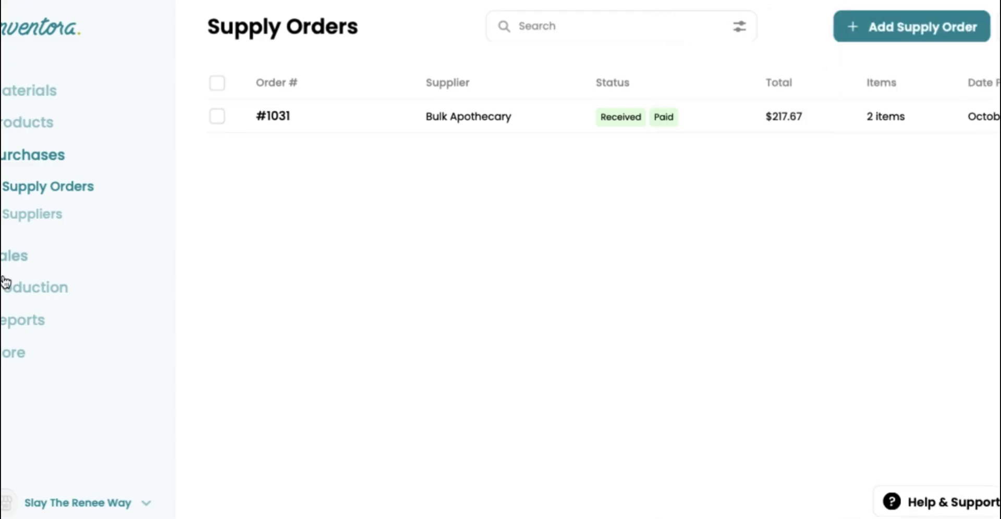
# Step: Look over the production run board and the sales reports for the last 30 days
pyautogui.click(16, 292)
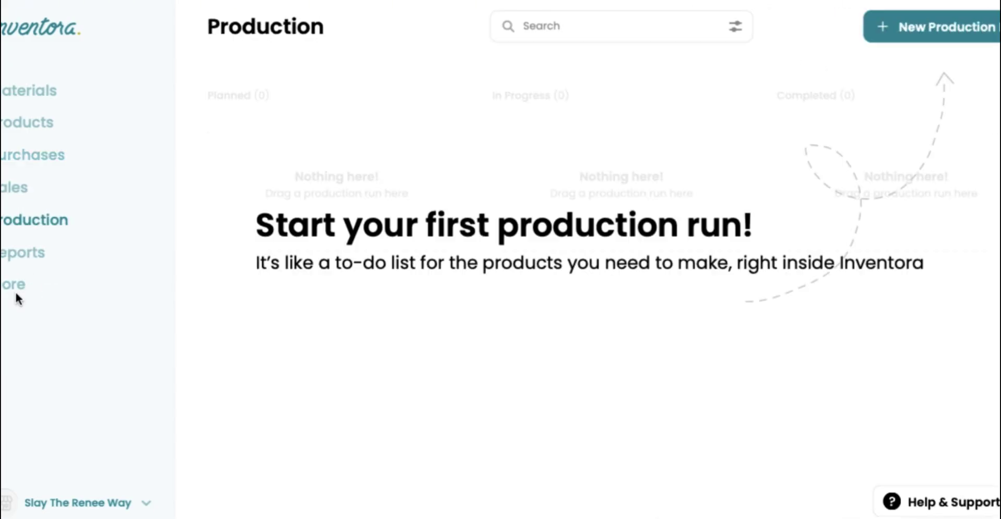
pyautogui.click(11, 258)
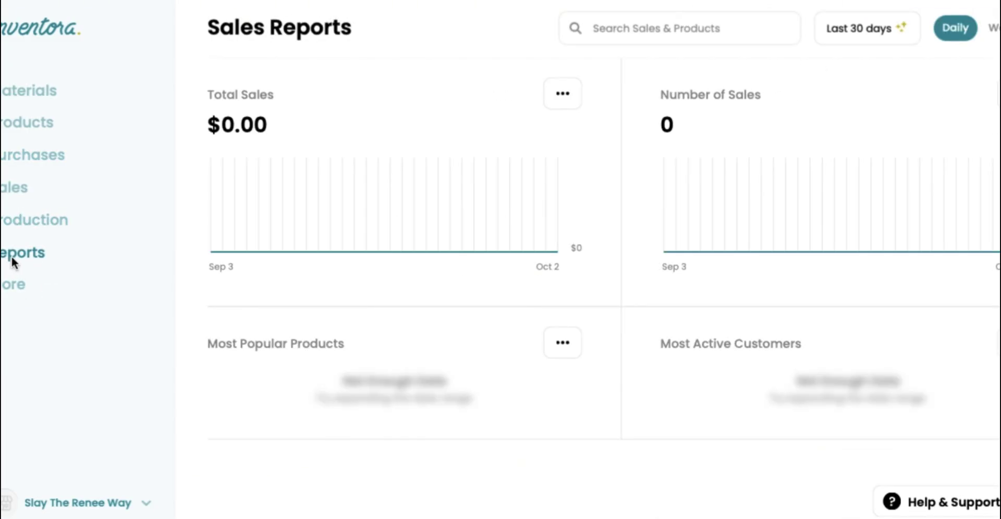
# Step: Open the Strawberry Body Butter retail sale from all sales and examine its cost of goods sold, fees, gross profit and profit margin
pyautogui.click(17, 204)
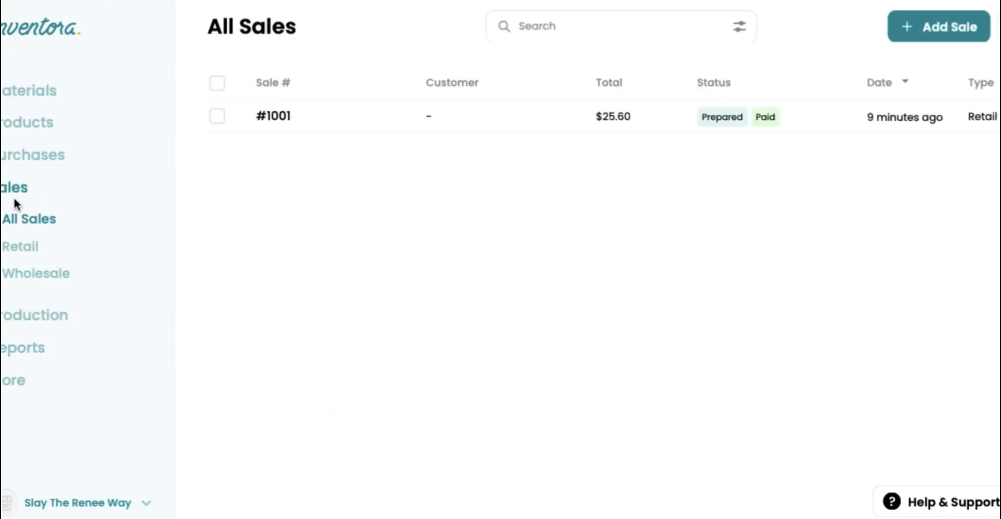
pyautogui.click(322, 118)
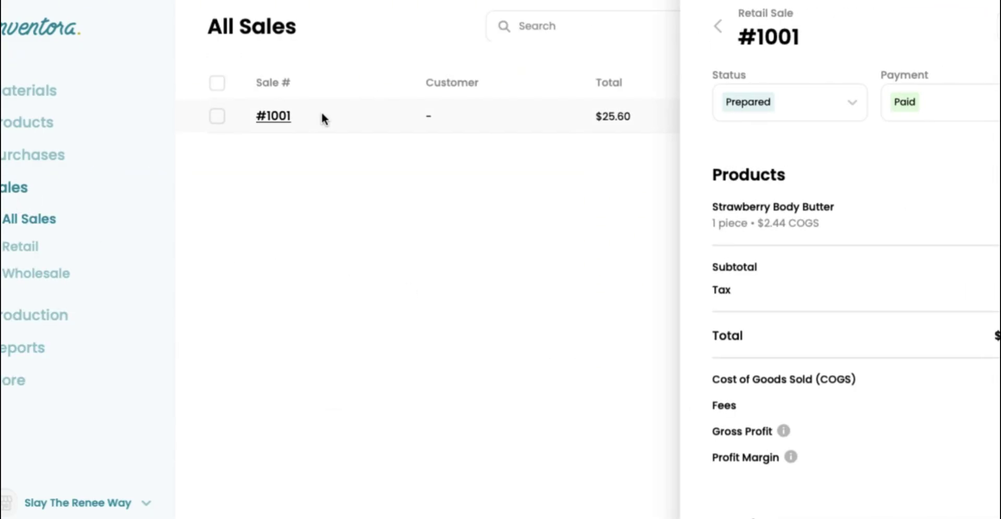
pyautogui.scroll(-2, 821, 346)
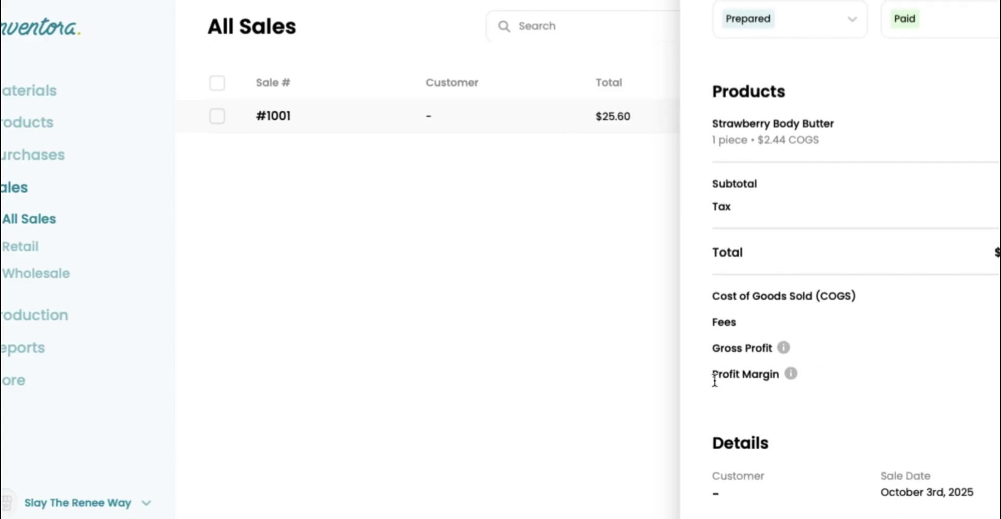
pyautogui.moveTo(714, 375); pyautogui.dragTo(787, 376)
pyautogui.click(878, 362)
pyautogui.scroll(3, 742, 401)
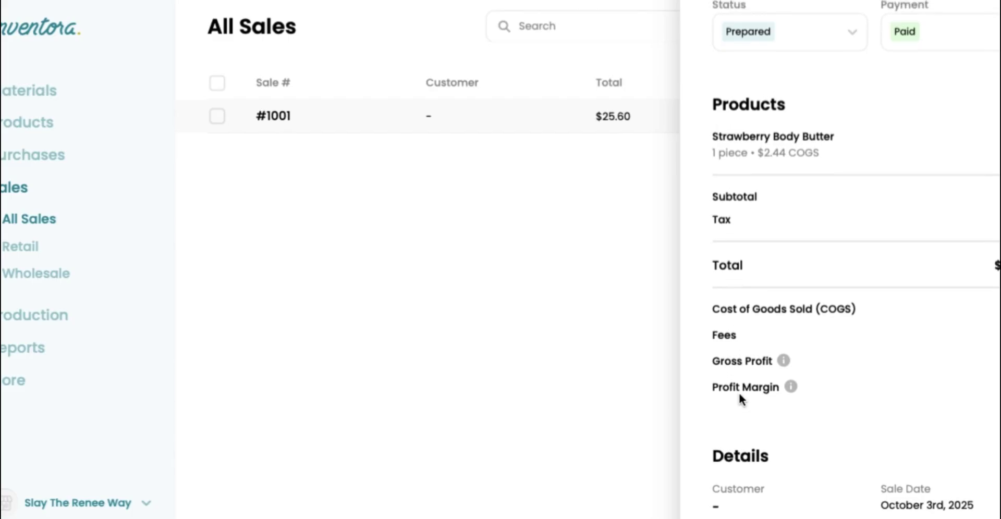